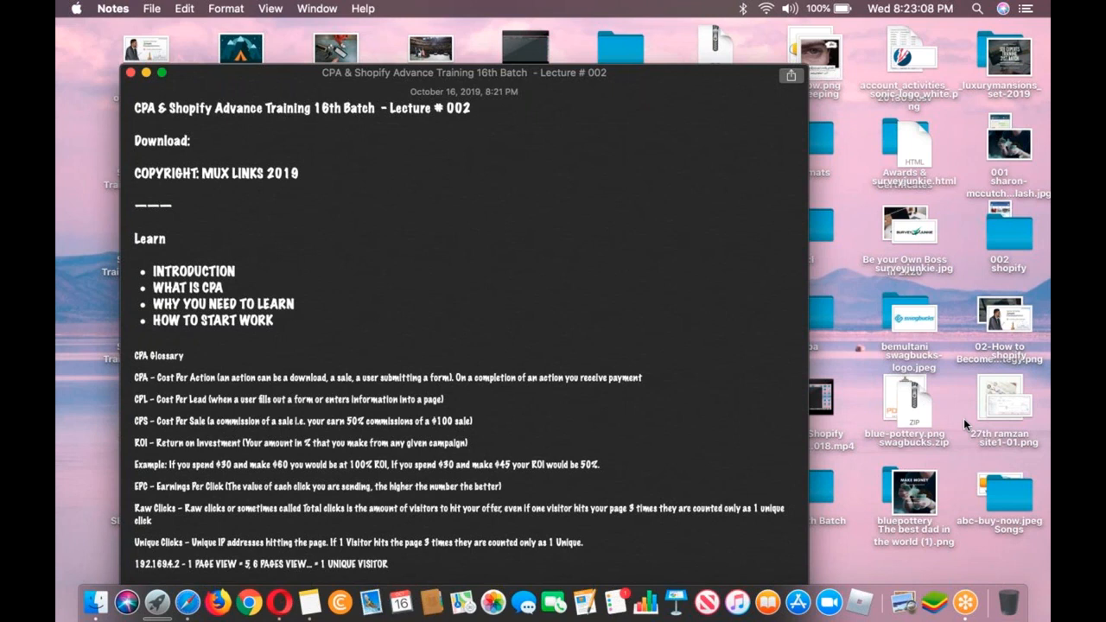
Step: Delete the first three bullets under Learn in the lecture note
{"action": "left_click", "coordinate": [600, 443]}
{"action": "left_click", "coordinate": [296, 304]}
{"action": "left_click", "coordinate": [122, 270], "text": "shift"}
{"action": "key", "text": "BackSpace"}
{"action": "key", "text": "BackSpace"}
Step: Remove the glossary and Shopify training text, from the glossaries through the Facebook Ads line
{"action": "left_click_drag", "start_coordinate": [134, 310], "coordinate": [471, 398]}
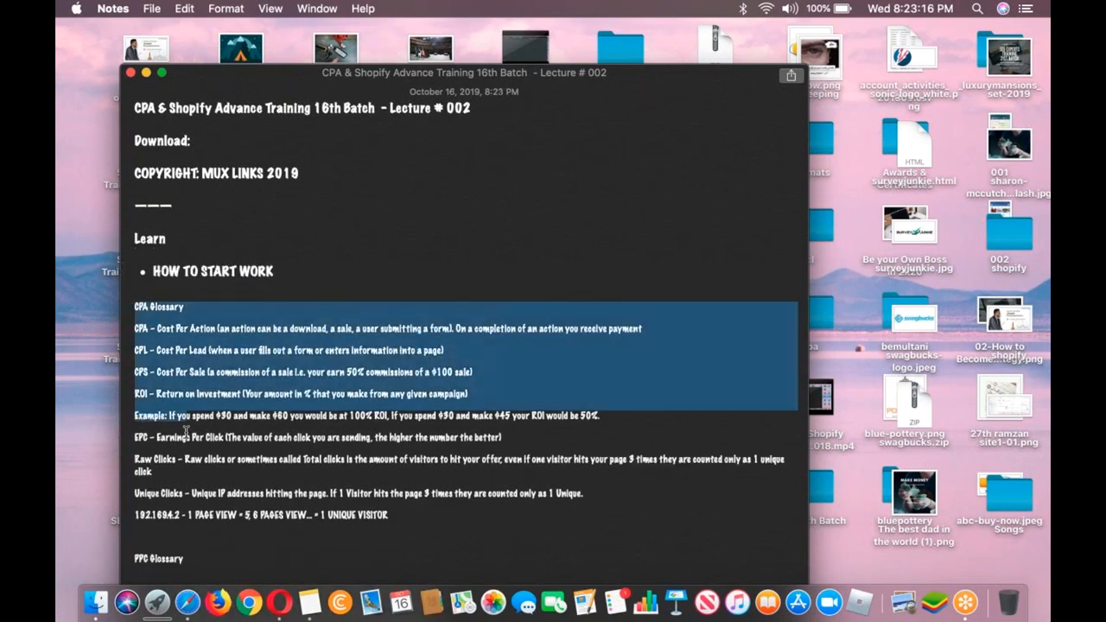
{"action": "scroll", "coordinate": [185, 433], "scroll_direction": "down", "scroll_amount": 10}
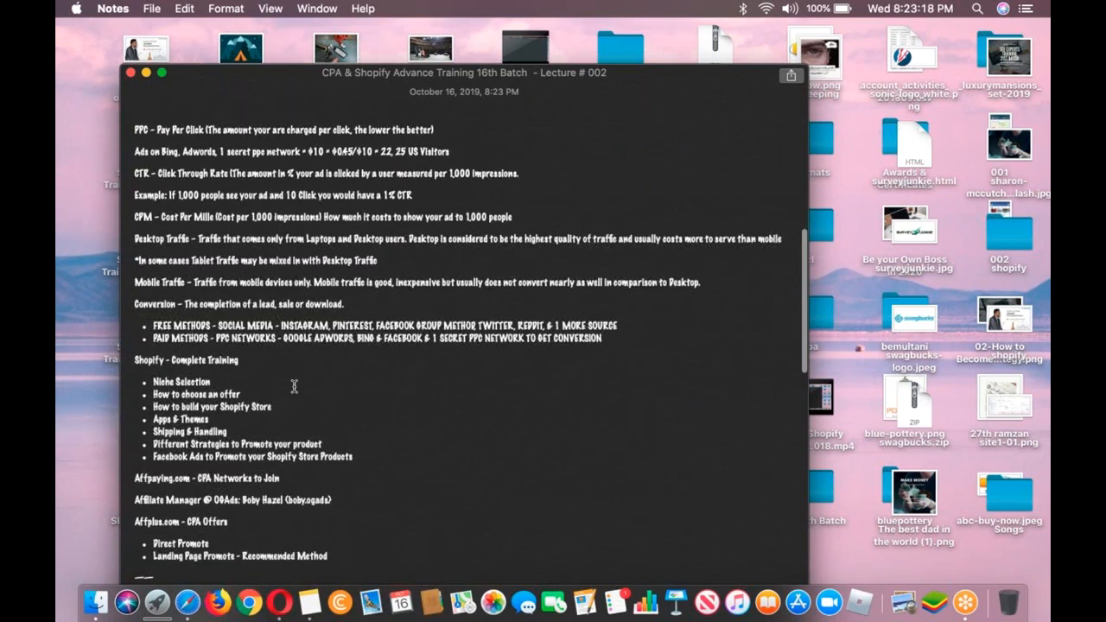
{"action": "scroll", "coordinate": [294, 384], "scroll_direction": "down", "scroll_amount": 8}
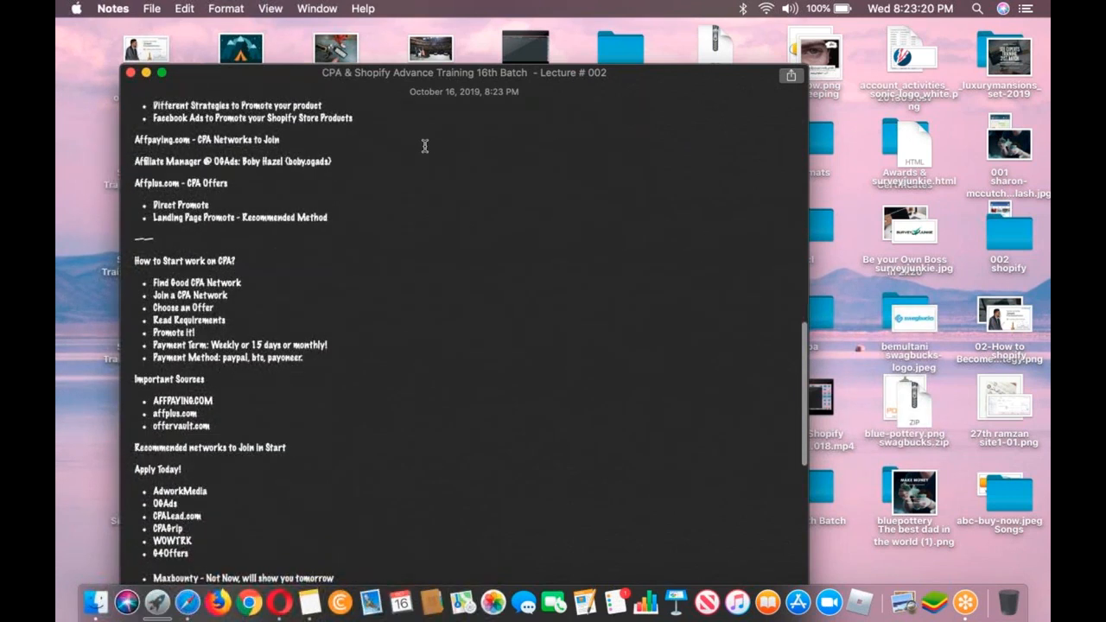
{"action": "left_click", "coordinate": [423, 148], "text": "shift"}
{"action": "left_click", "coordinate": [417, 162], "text": "shift"}
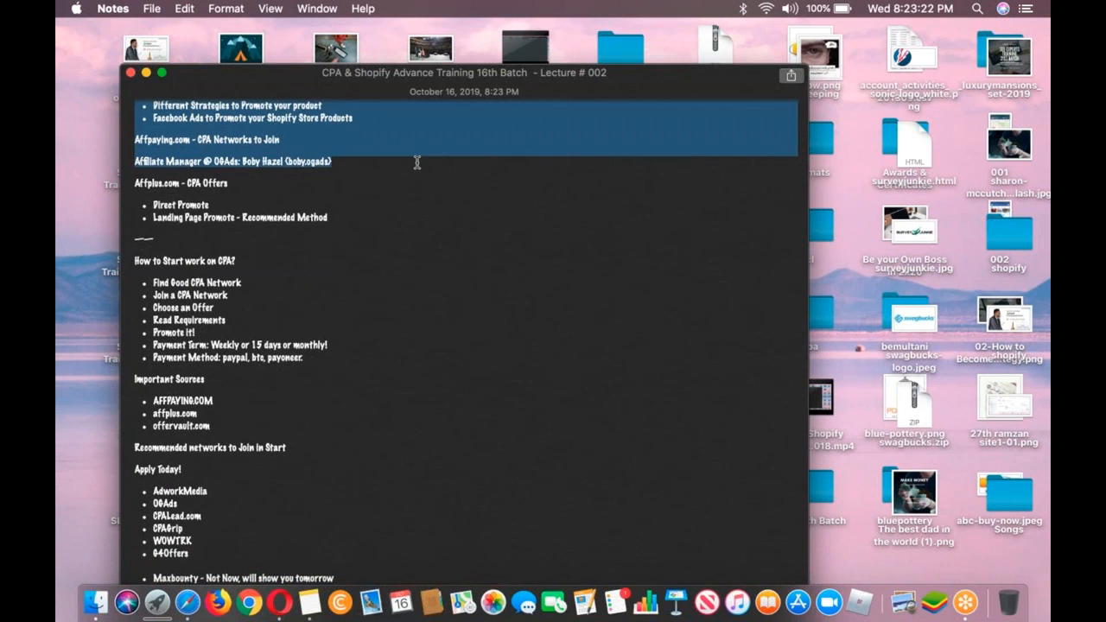
{"action": "left_click", "coordinate": [427, 142], "text": "shift"}
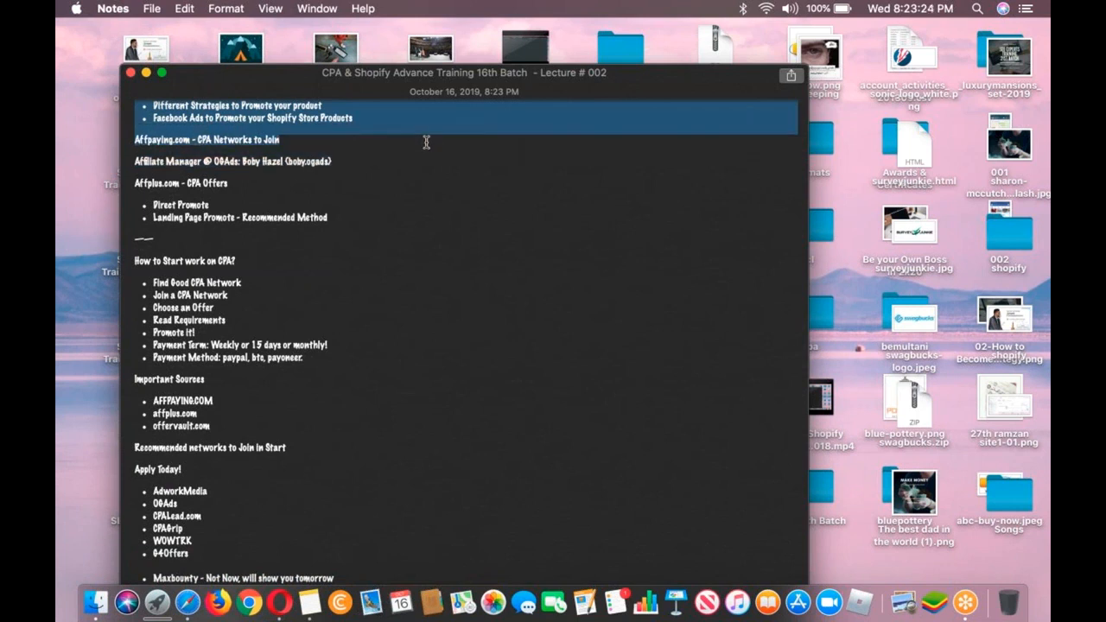
{"action": "key", "text": "BackSpace"}
{"action": "scroll", "coordinate": [425, 140], "scroll_direction": "down", "scroll_amount": 1}
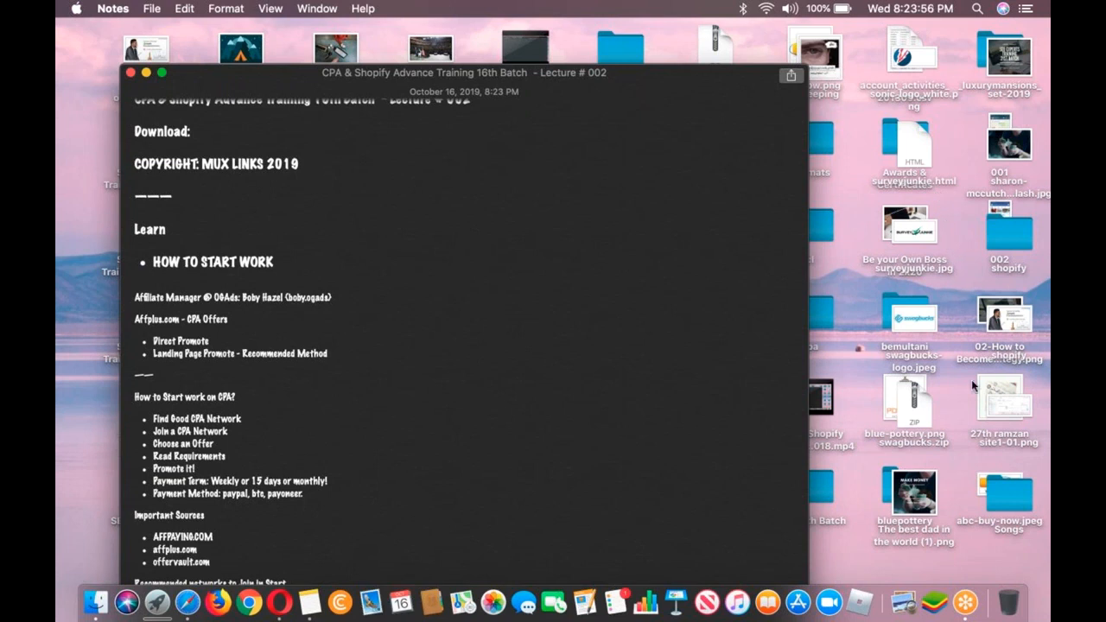
{"action": "left_click", "coordinate": [456, 424]}
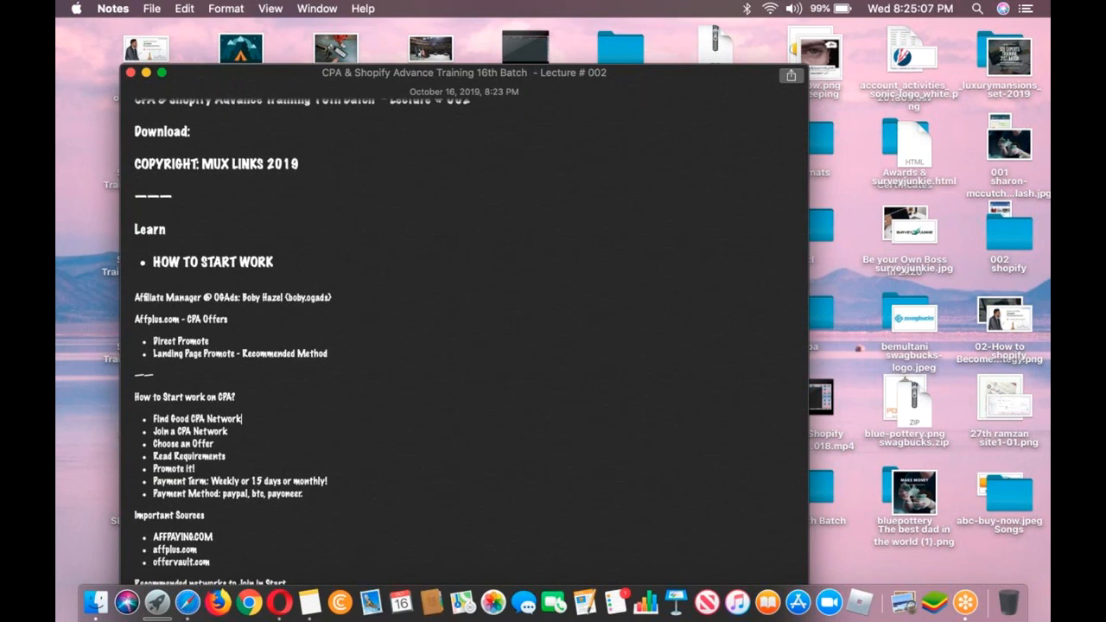
Step: Load affpaying.com in Chrome and scroll through its CPA network reviews with ratings and offer counts
{"action": "left_click", "coordinate": [251, 605]}
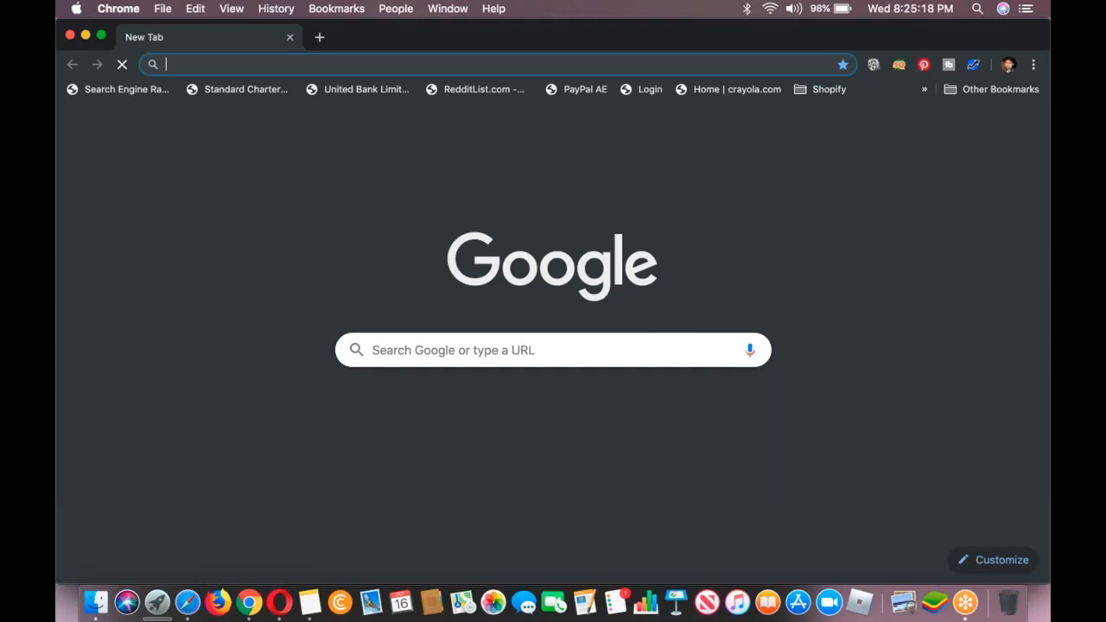
{"action": "type", "text": "AFFPAYING.C"}
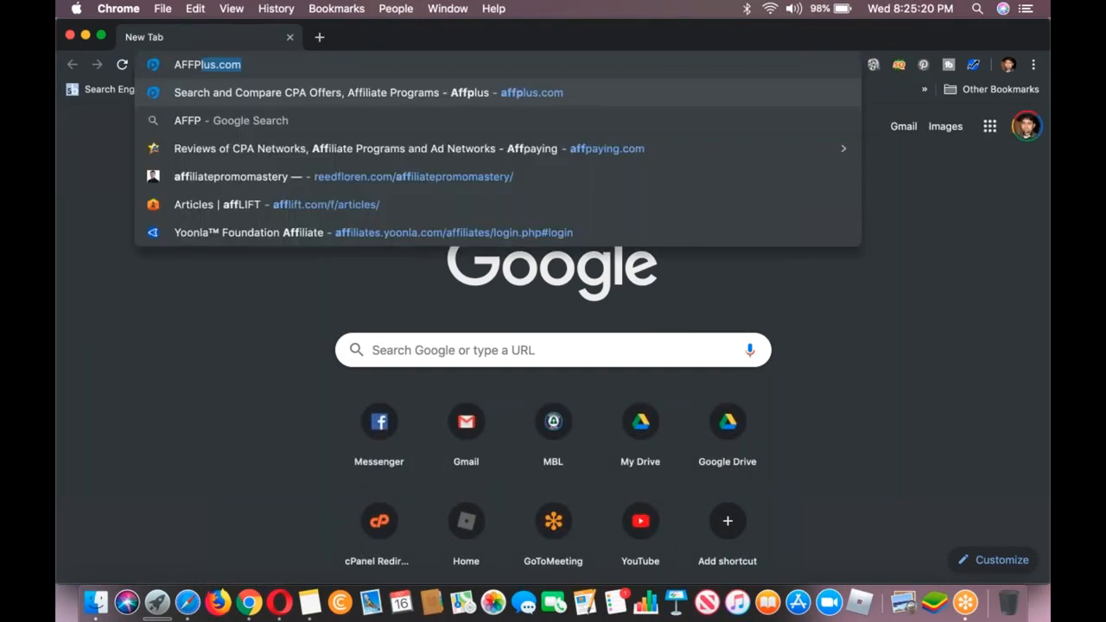
{"action": "key", "text": "Return"}
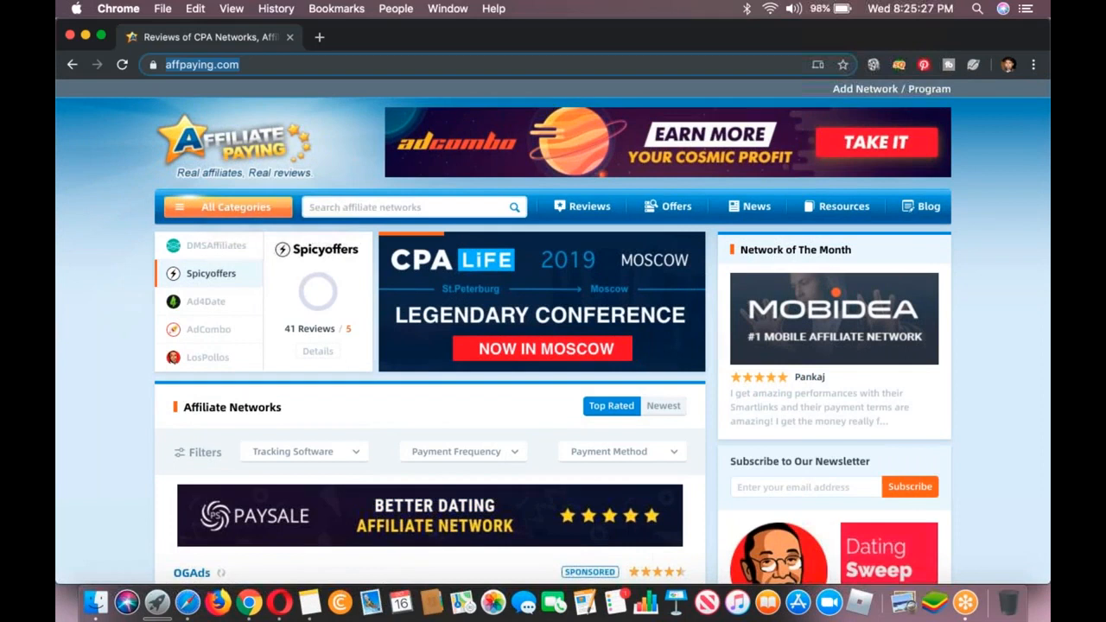
{"action": "scroll", "coordinate": [59, 459], "scroll_direction": "down", "scroll_amount": 10}
{"action": "scroll", "coordinate": [199, 456], "scroll_direction": "down", "scroll_amount": 5}
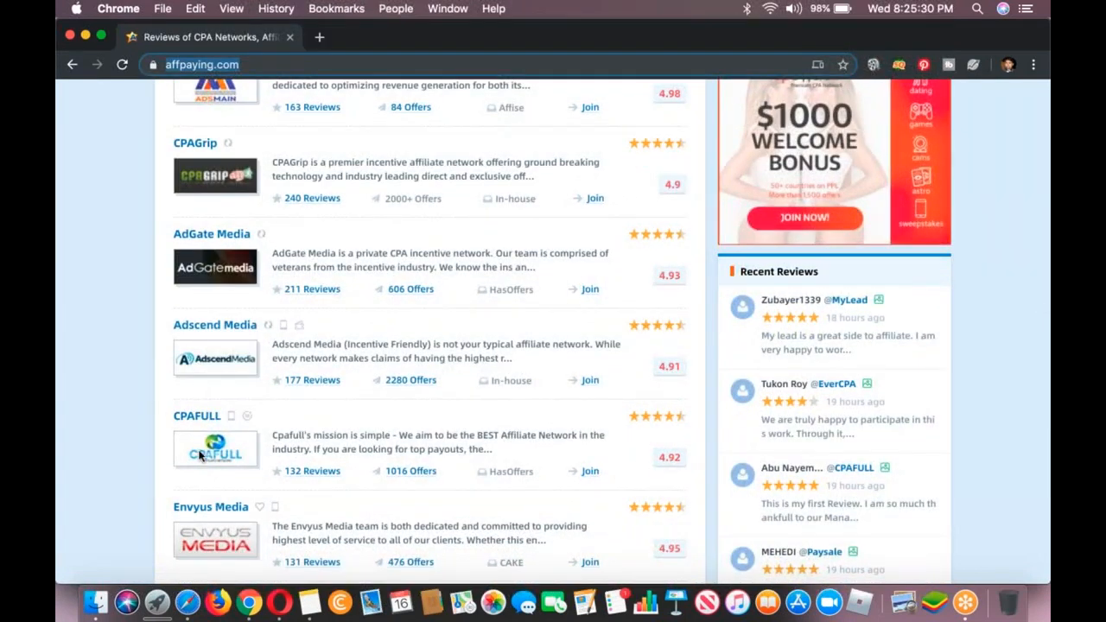
{"action": "scroll", "coordinate": [200, 456], "scroll_direction": "down", "scroll_amount": 5}
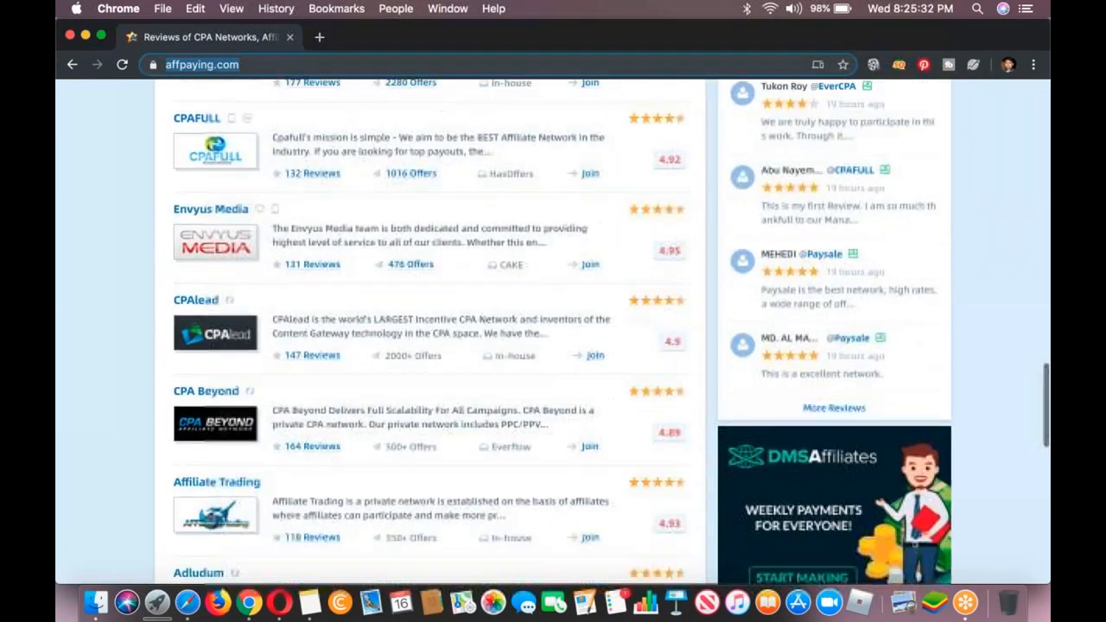
{"action": "scroll", "coordinate": [195, 340], "scroll_direction": "up", "scroll_amount": 15}
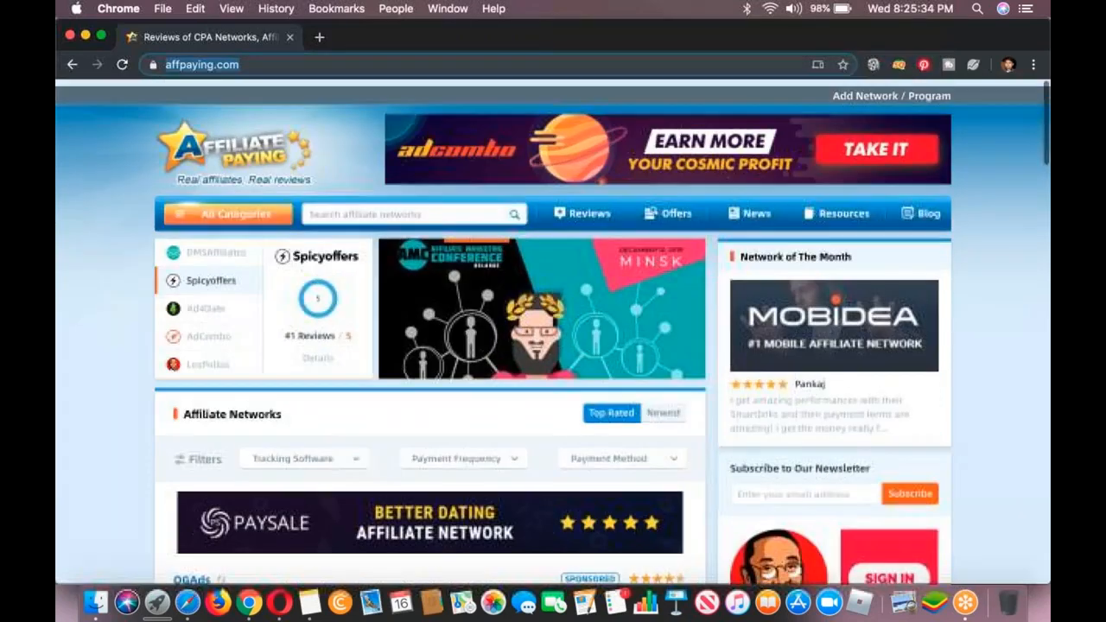
{"action": "scroll", "coordinate": [196, 340], "scroll_direction": "down", "scroll_amount": 4}
{"action": "scroll", "coordinate": [270, 318], "scroll_direction": "down", "scroll_amount": 6}
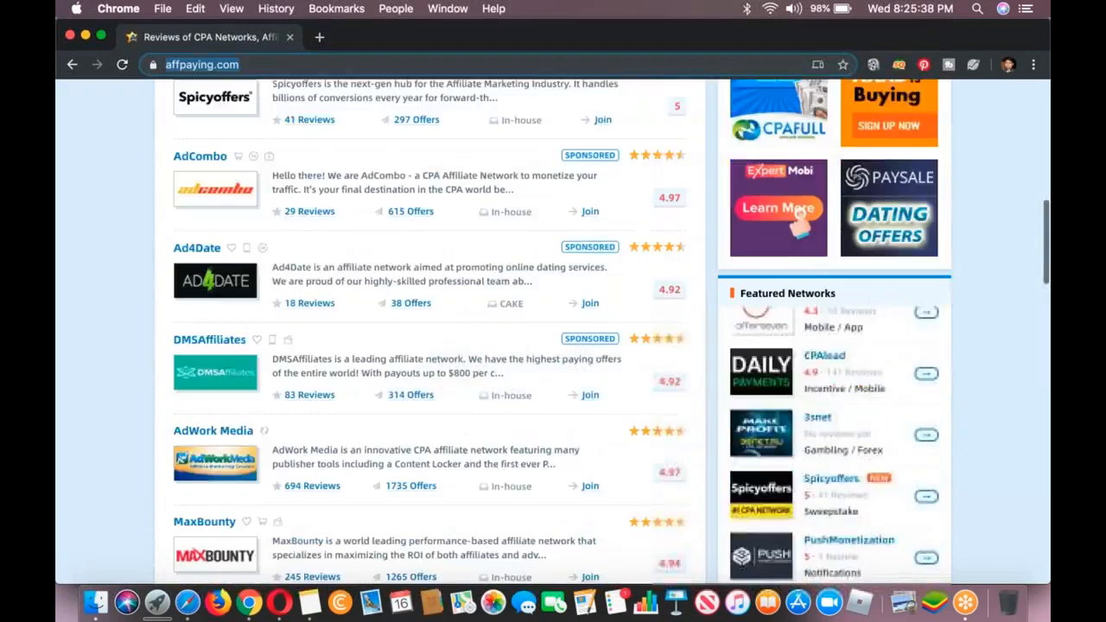
Step: Open AdWork Media's affpaying.com review page in a new tab
{"action": "right_click", "coordinate": [243, 296]}
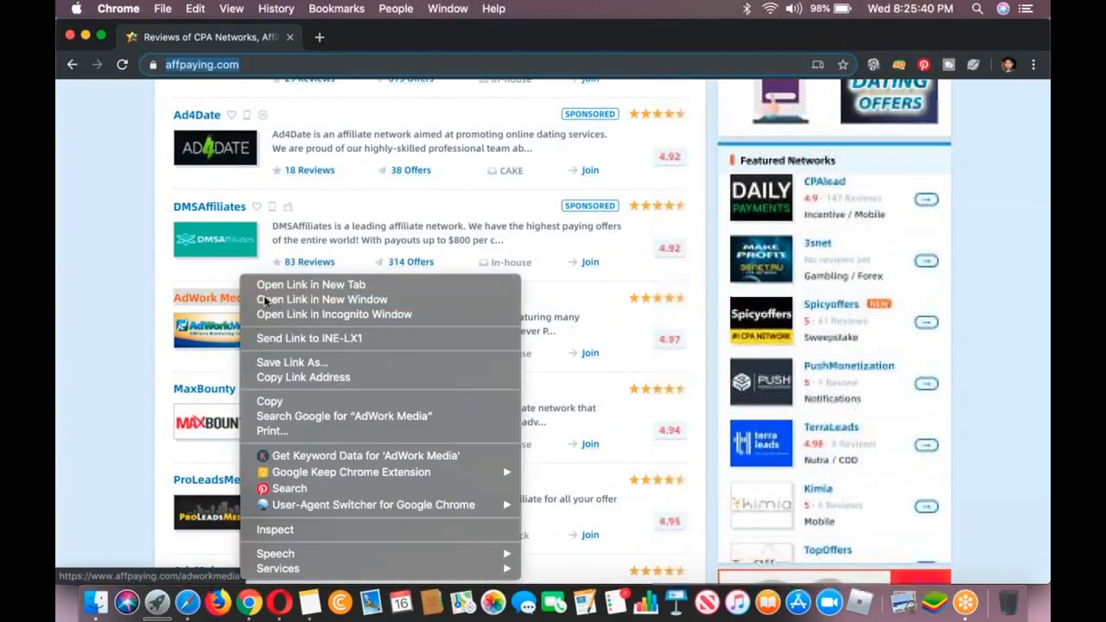
{"action": "left_click", "coordinate": [278, 288]}
{"action": "scroll", "coordinate": [278, 292], "scroll_direction": "down", "scroll_amount": 3}
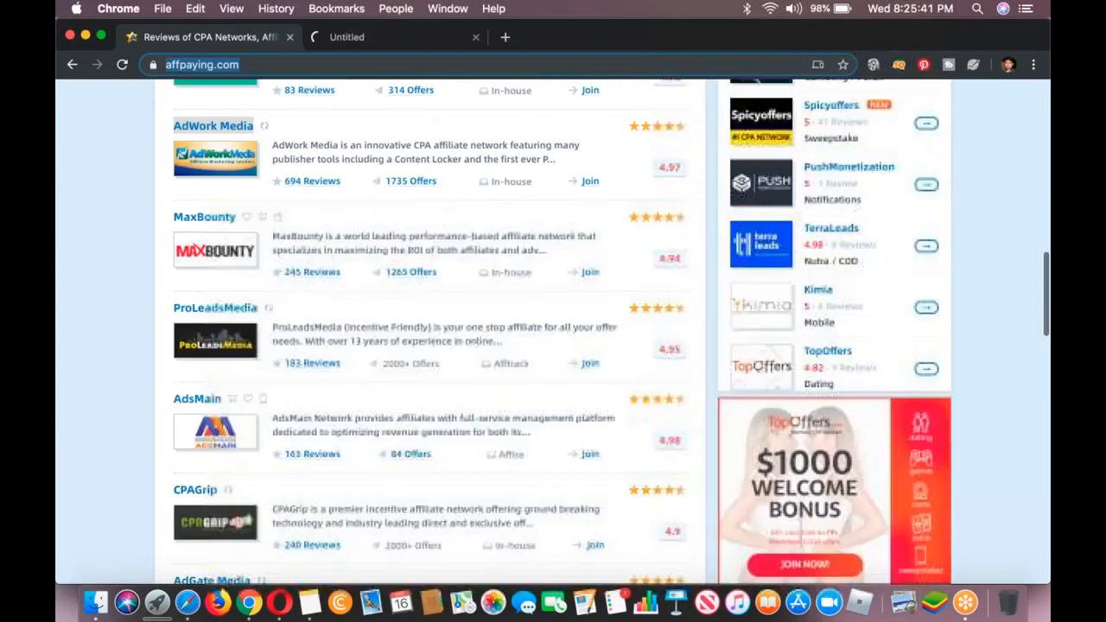
{"action": "scroll", "coordinate": [259, 293], "scroll_direction": "down", "scroll_amount": 2}
Step: Open CPAGrip's review page in a new tab and scroll through the rest of the network list
{"action": "right_click", "coordinate": [233, 268]}
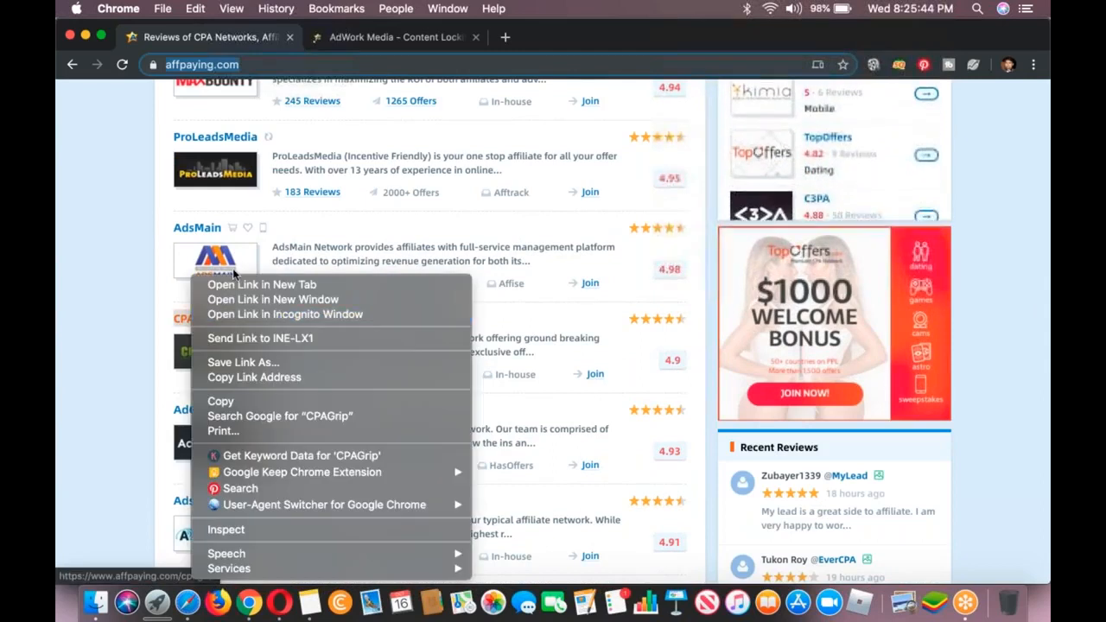
{"action": "left_click", "coordinate": [235, 284]}
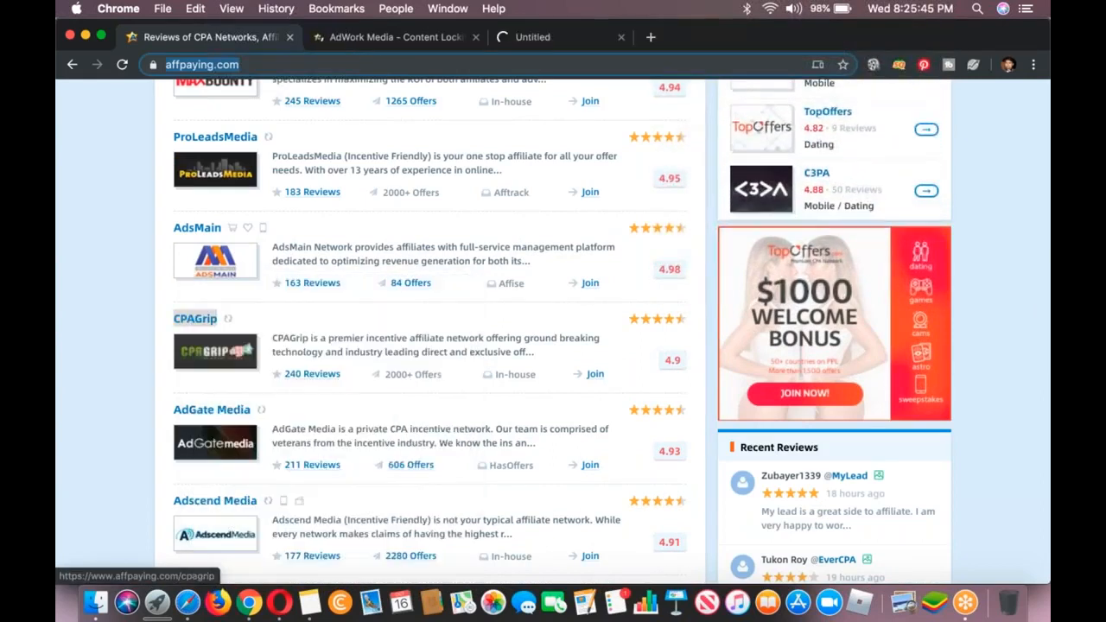
{"action": "scroll", "coordinate": [235, 285], "scroll_direction": "down", "scroll_amount": 3}
{"action": "scroll", "coordinate": [433, 346], "scroll_direction": "down", "scroll_amount": 2}
{"action": "scroll", "coordinate": [433, 346], "scroll_direction": "down", "scroll_amount": 5}
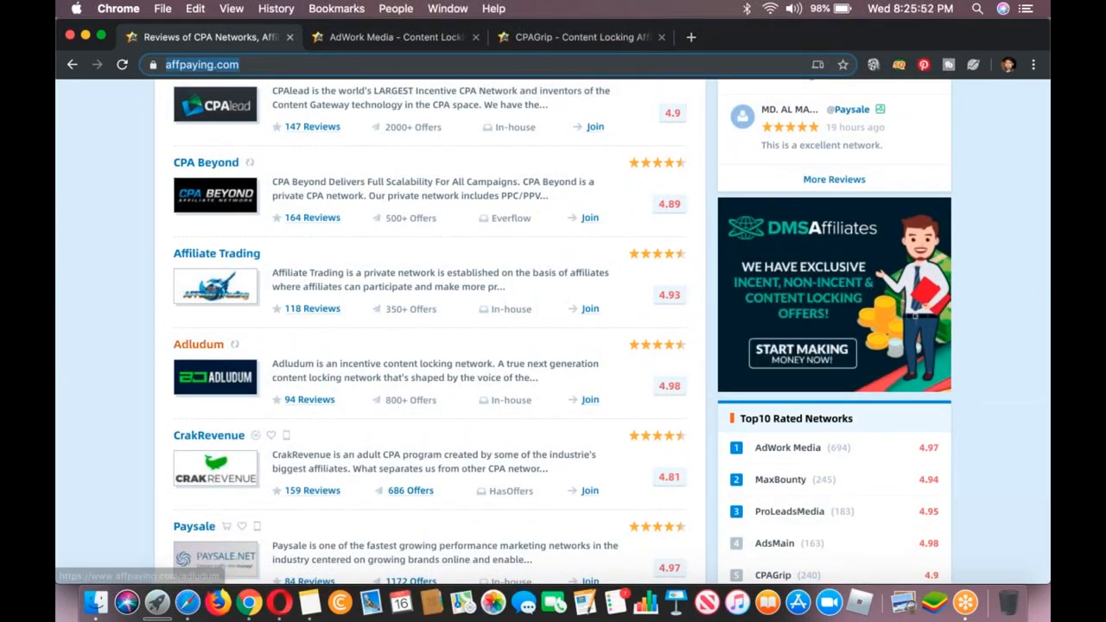
{"action": "scroll", "coordinate": [173, 345], "scroll_direction": "down", "scroll_amount": 10}
{"action": "scroll", "coordinate": [214, 348], "scroll_direction": "up", "scroll_amount": 3}
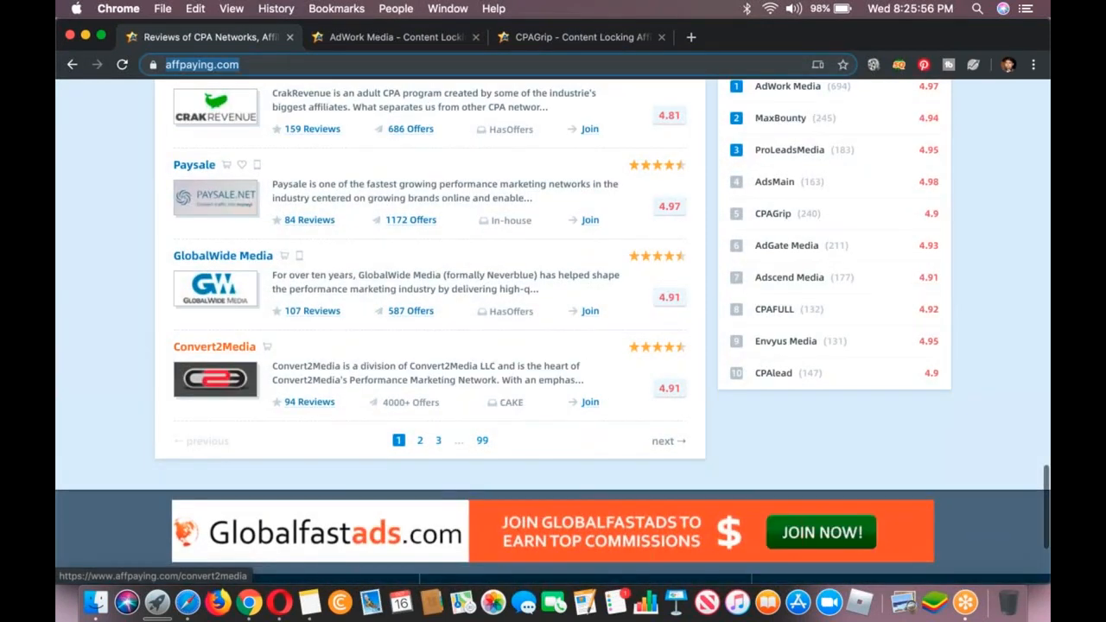
{"action": "scroll", "coordinate": [199, 322], "scroll_direction": "up", "scroll_amount": 1}
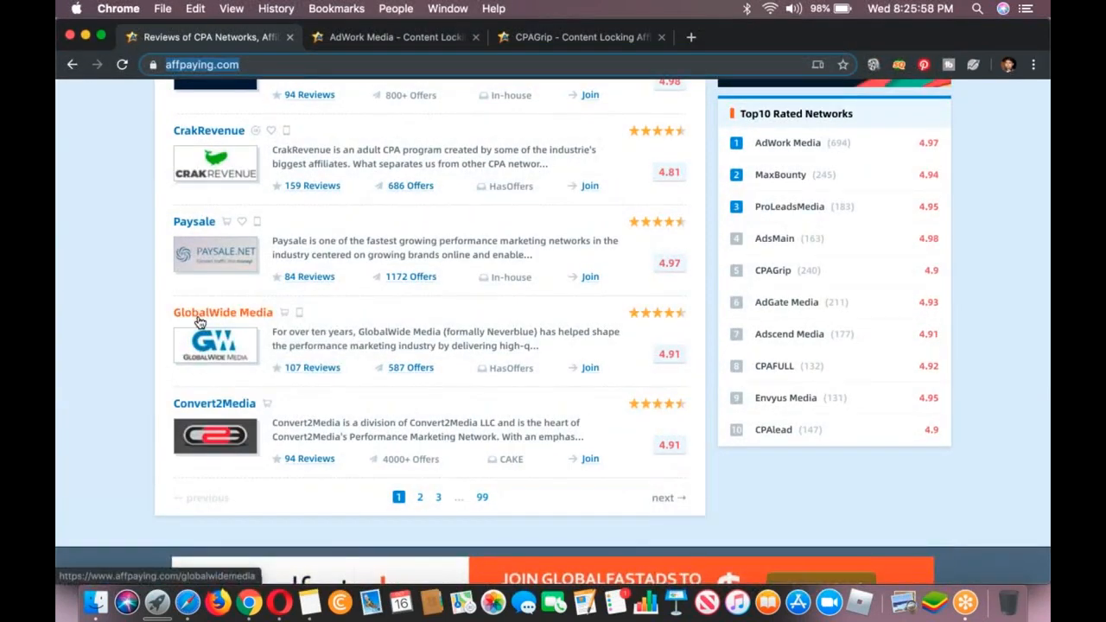
{"action": "scroll", "coordinate": [199, 322], "scroll_direction": "down", "scroll_amount": 3}
{"action": "scroll", "coordinate": [745, 125], "scroll_direction": "up", "scroll_amount": 1}
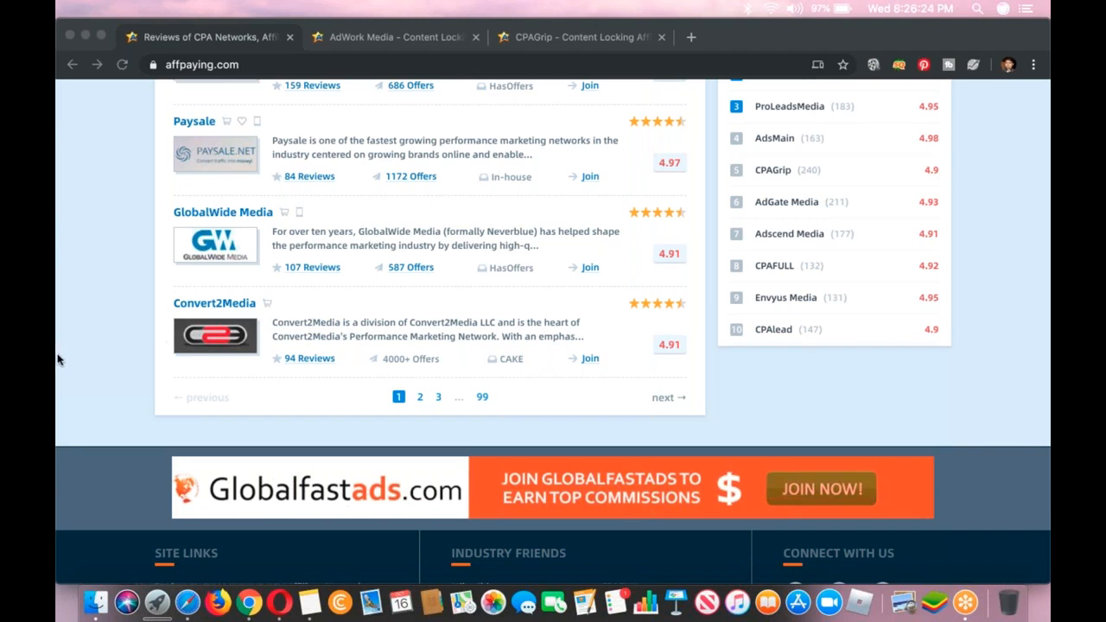
{"action": "scroll", "coordinate": [401, 80], "scroll_direction": "up", "scroll_amount": 10}
Step: View AdWork Media's review details: 1735 offers, $35 minimum payment, 4.97 rating
{"action": "left_click", "coordinate": [389, 42]}
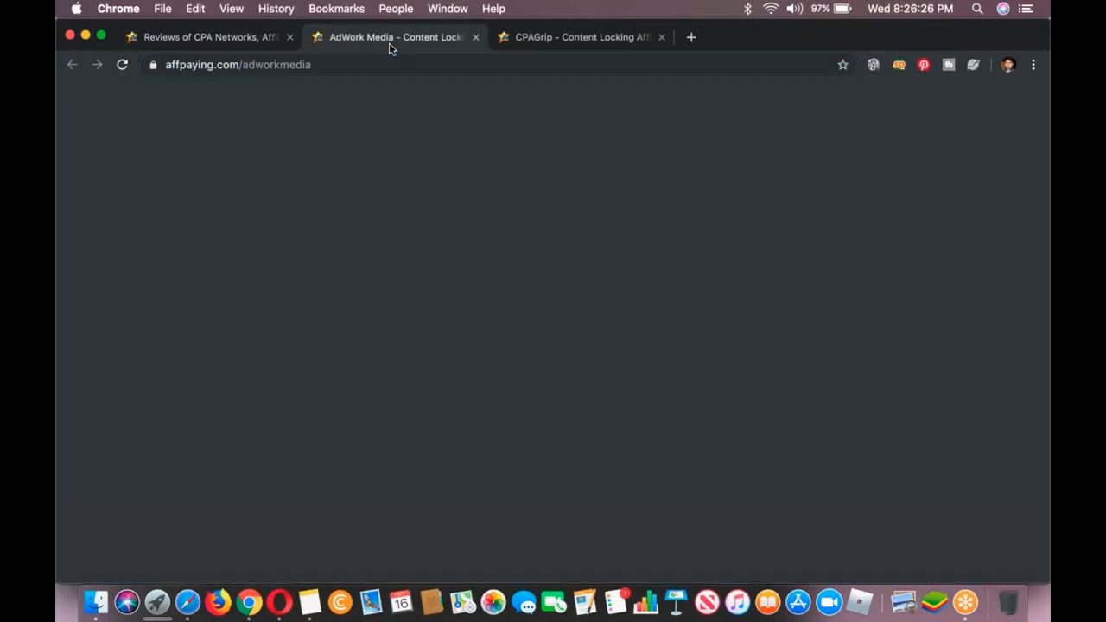
{"action": "scroll", "coordinate": [240, 432], "scroll_direction": "down", "scroll_amount": 5}
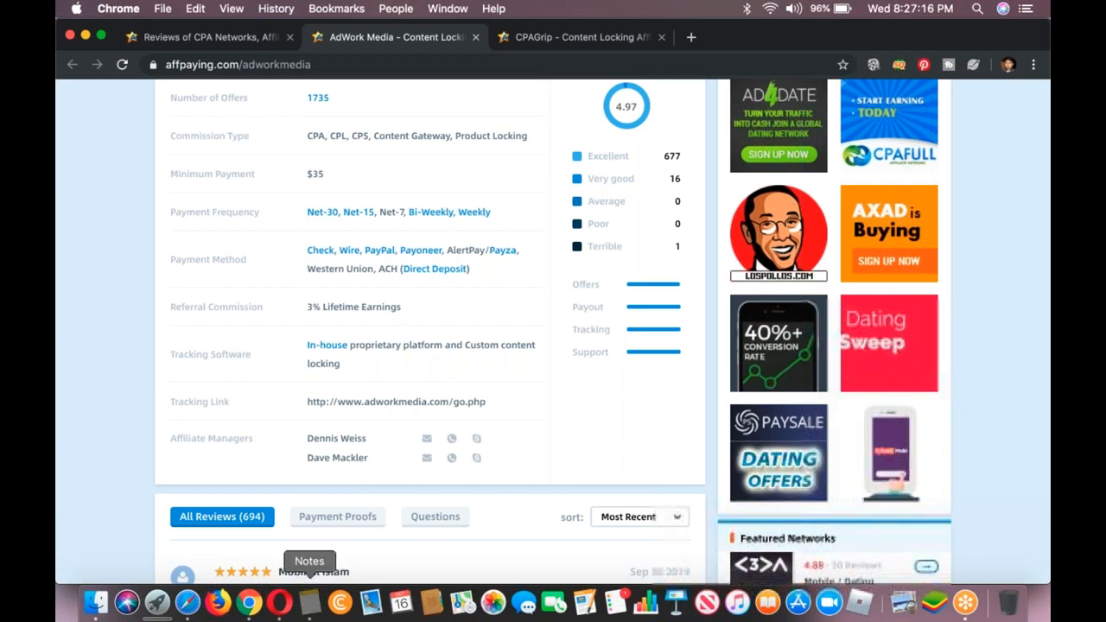
Step: Switch back to the CPA & Shopify lecture note in Notes
{"action": "left_click", "coordinate": [309, 603]}
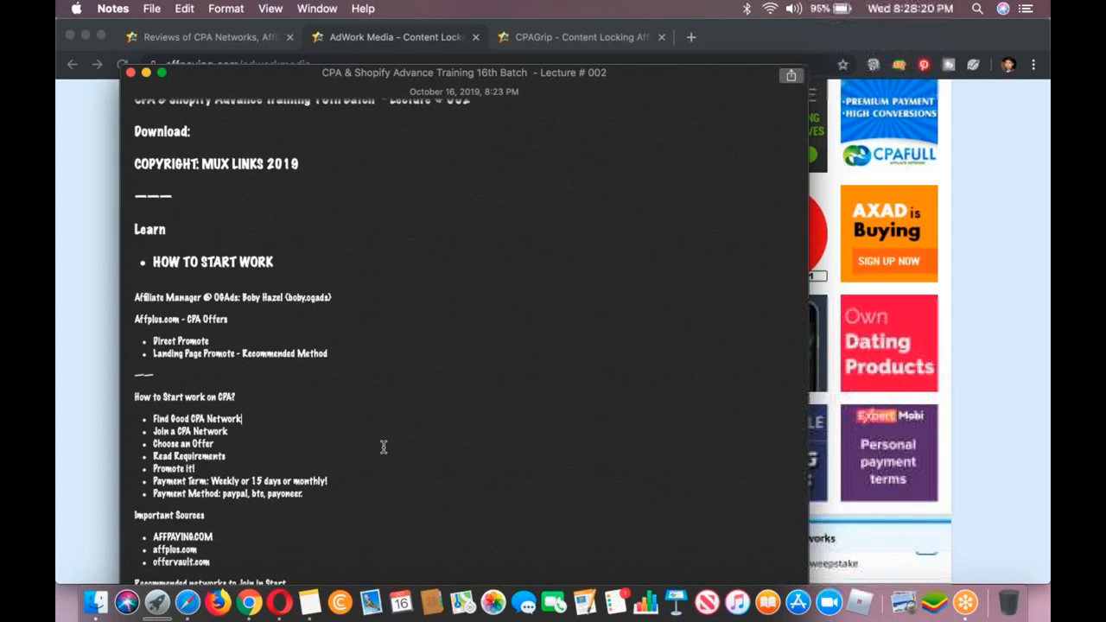
{"action": "scroll", "coordinate": [328, 337], "scroll_direction": "down", "scroll_amount": 3}
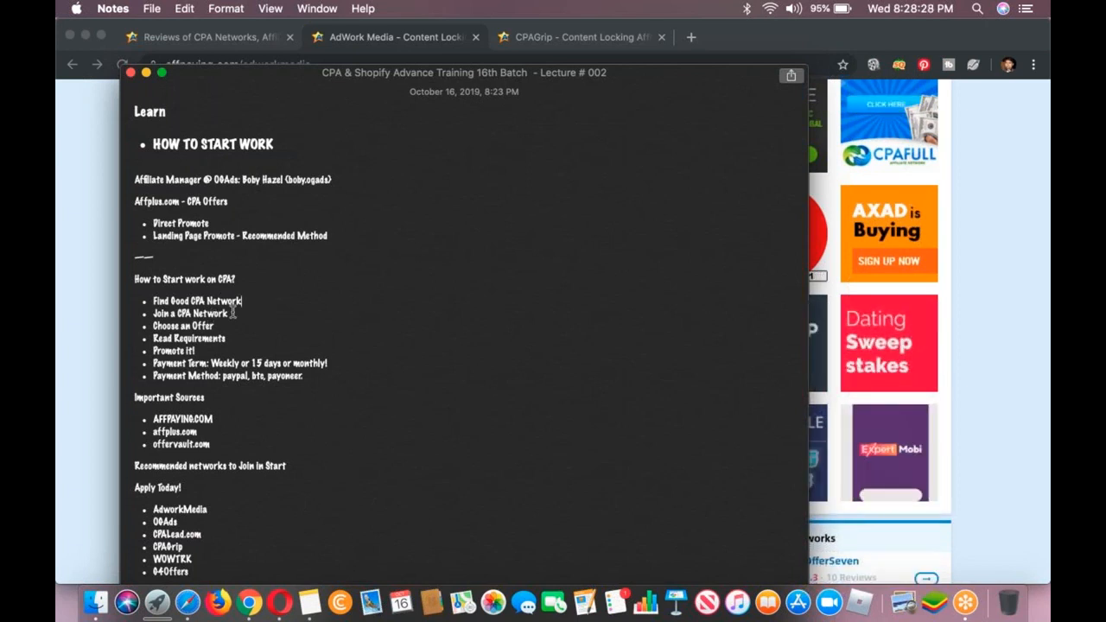
{"action": "left_click_drag", "start_coordinate": [232, 313], "coordinate": [129, 310]}
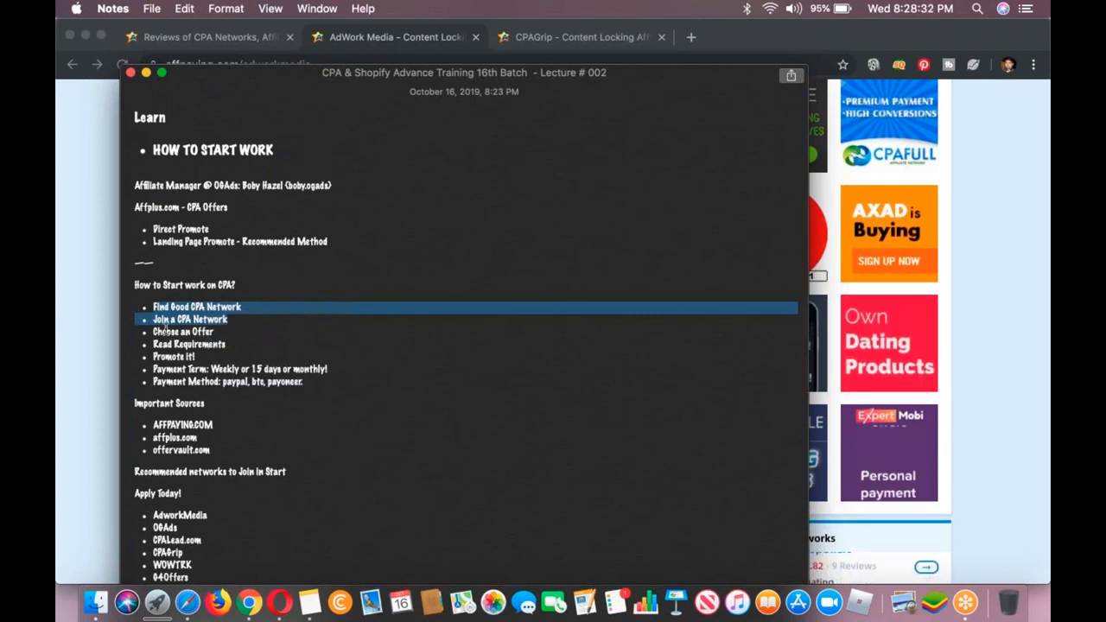
{"action": "left_click_drag", "start_coordinate": [154, 332], "coordinate": [214, 332]}
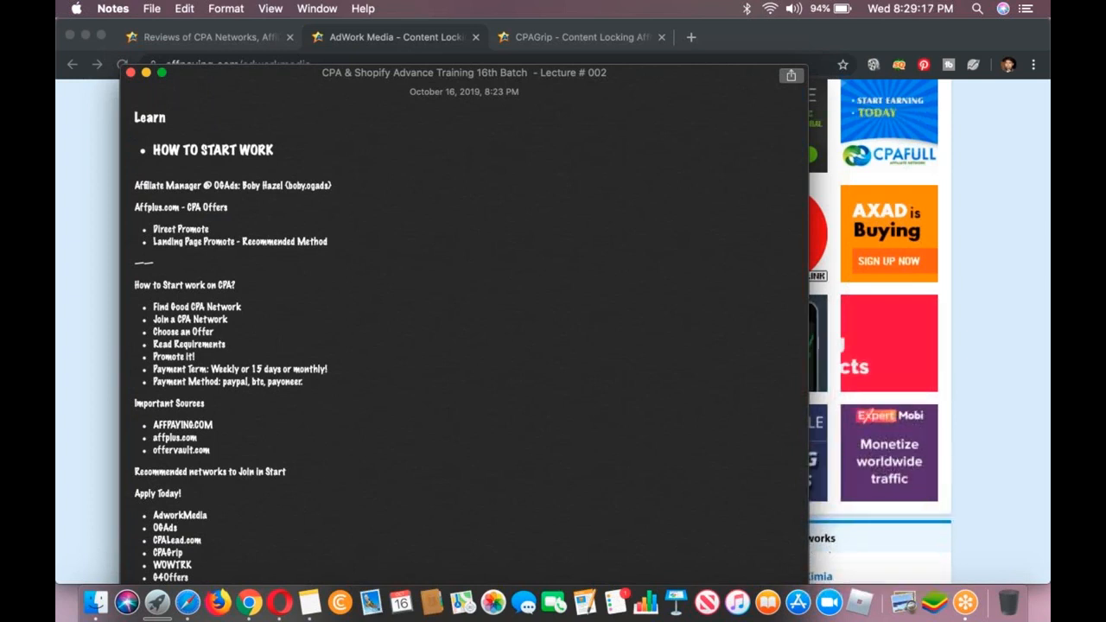
{"action": "key", "text": "ctrl+Up"}
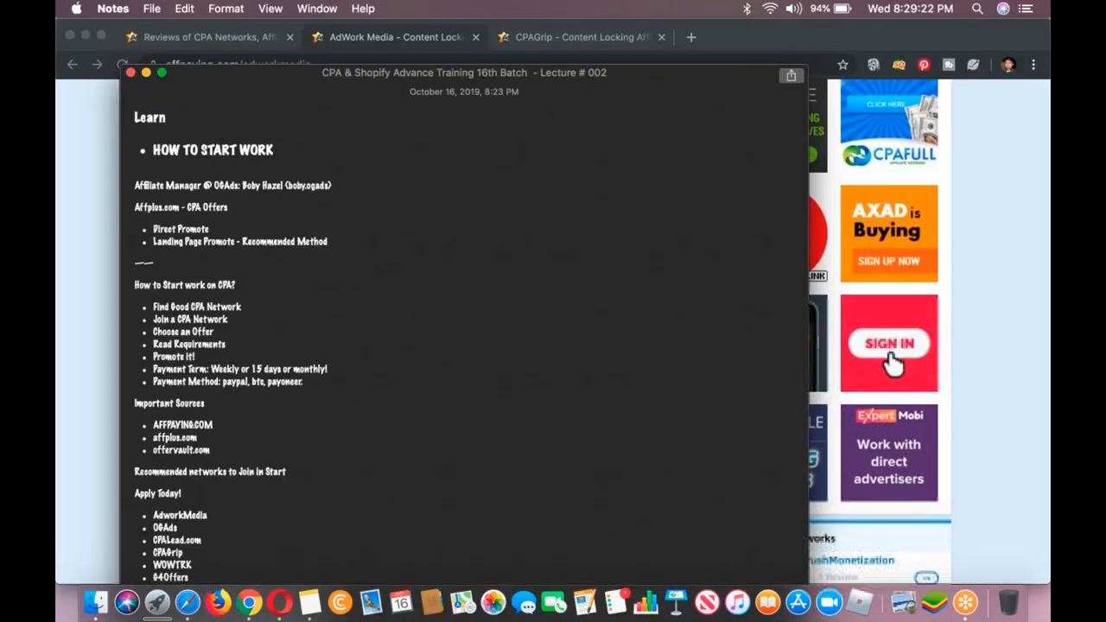
{"action": "scroll", "coordinate": [220, 434], "scroll_direction": "down", "scroll_amount": 3}
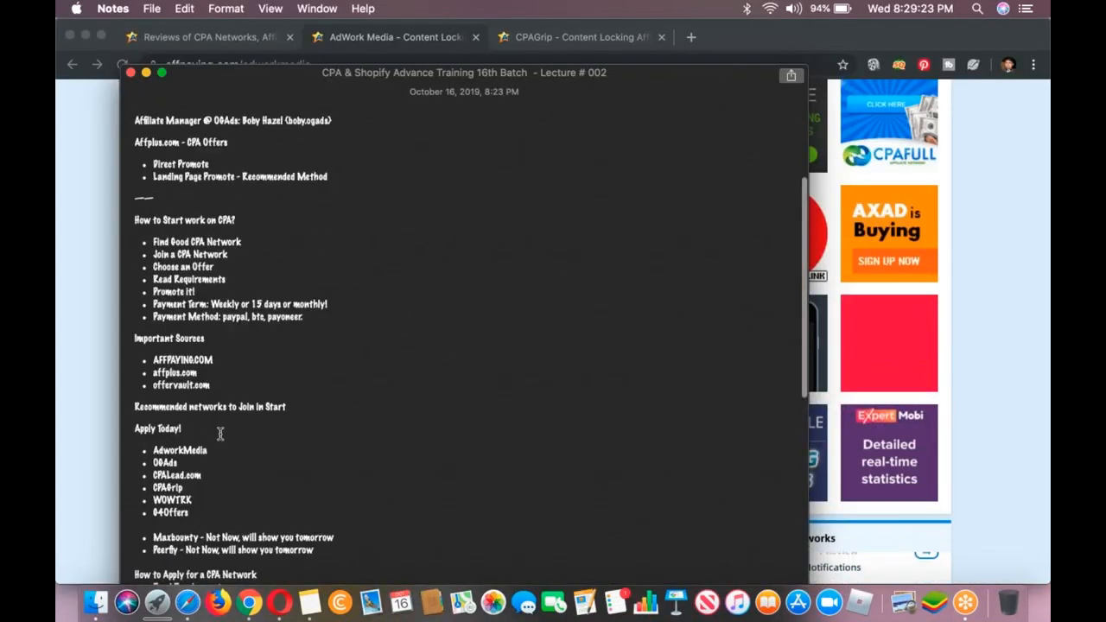
{"action": "left_click_drag", "start_coordinate": [153, 305], "coordinate": [244, 324]}
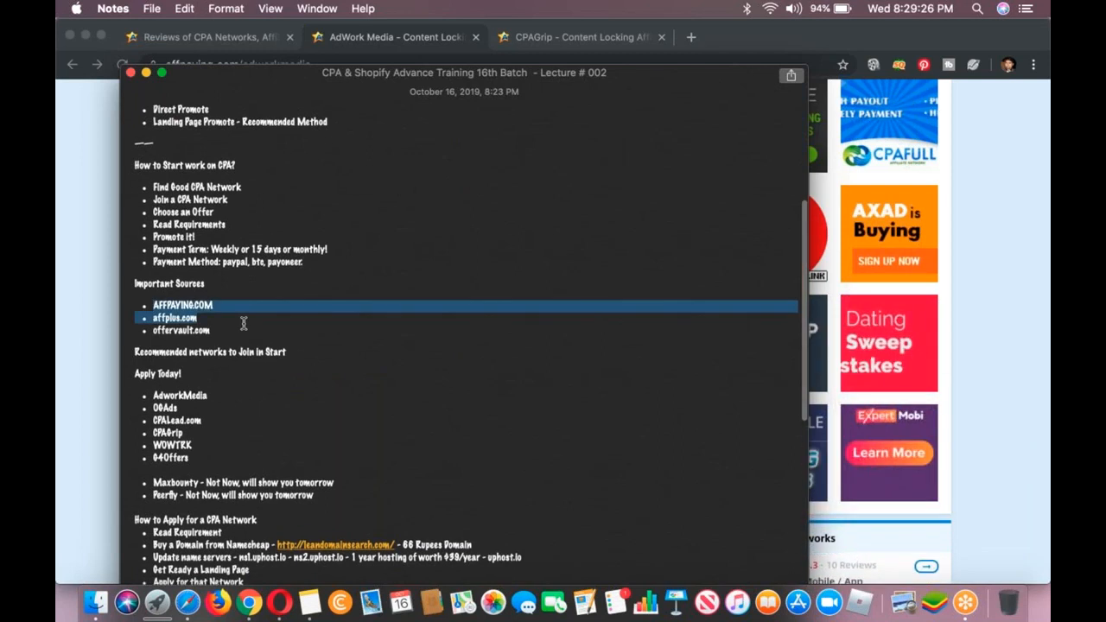
{"action": "left_click", "coordinate": [244, 323]}
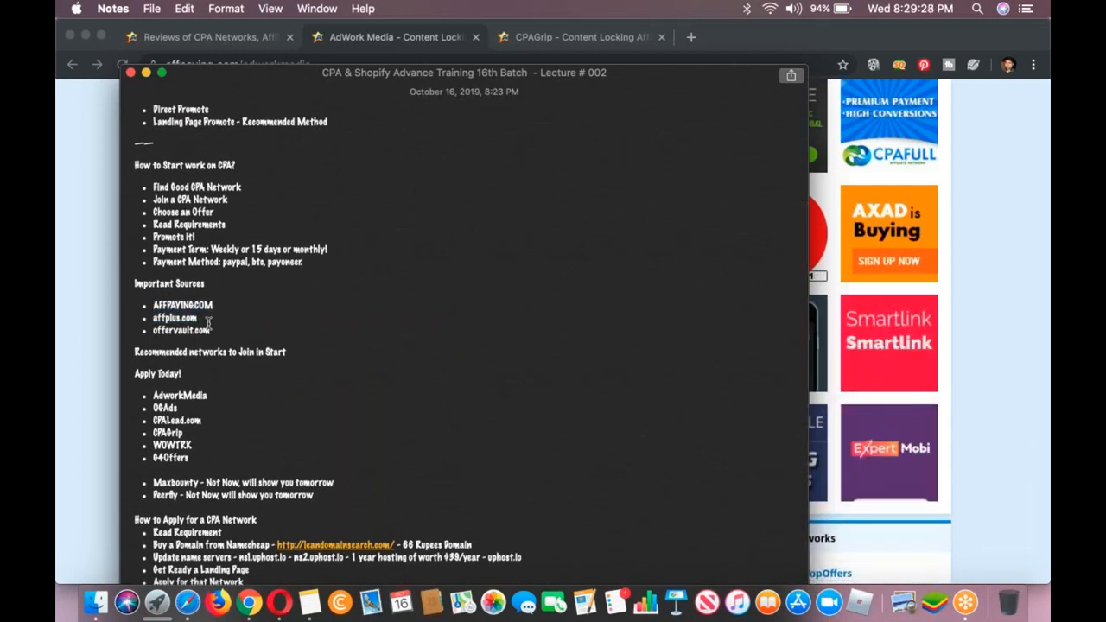
Step: Open offervault.com in a new Chrome tab next to the CPAGrip review
{"action": "left_click", "coordinate": [249, 602]}
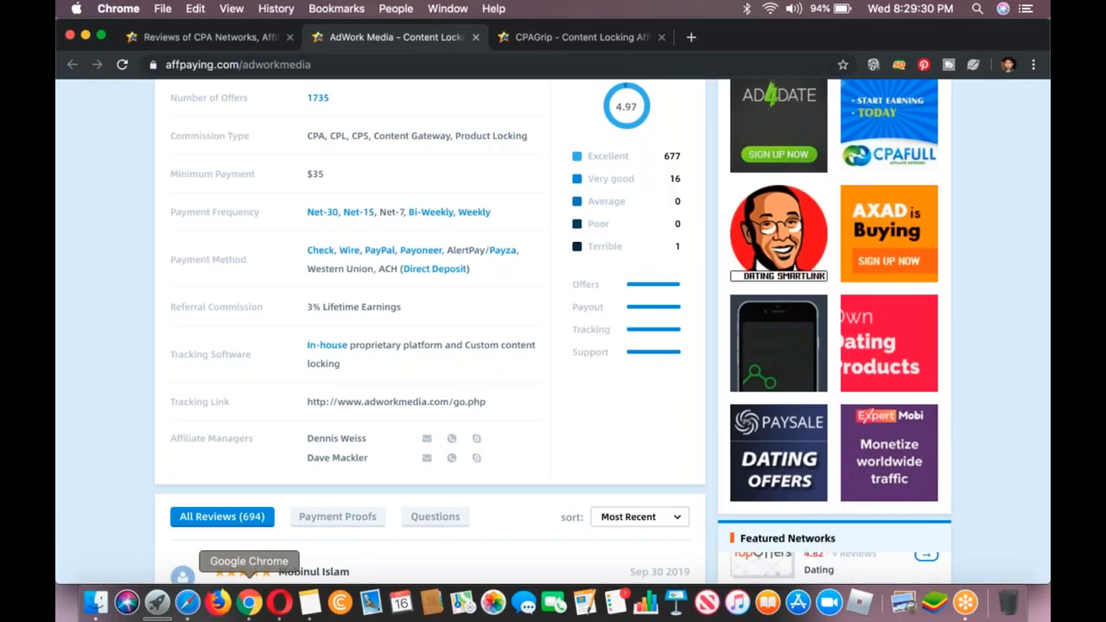
{"action": "left_click", "coordinate": [665, 45]}
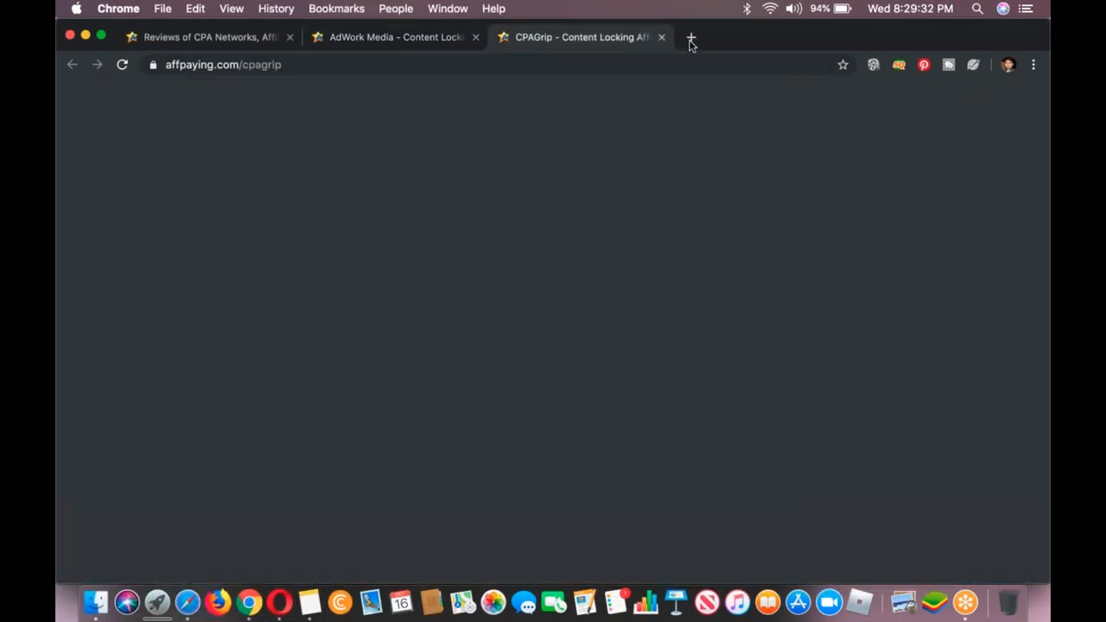
{"action": "left_click", "coordinate": [691, 40]}
{"action": "type", "text": "OFFERV"}
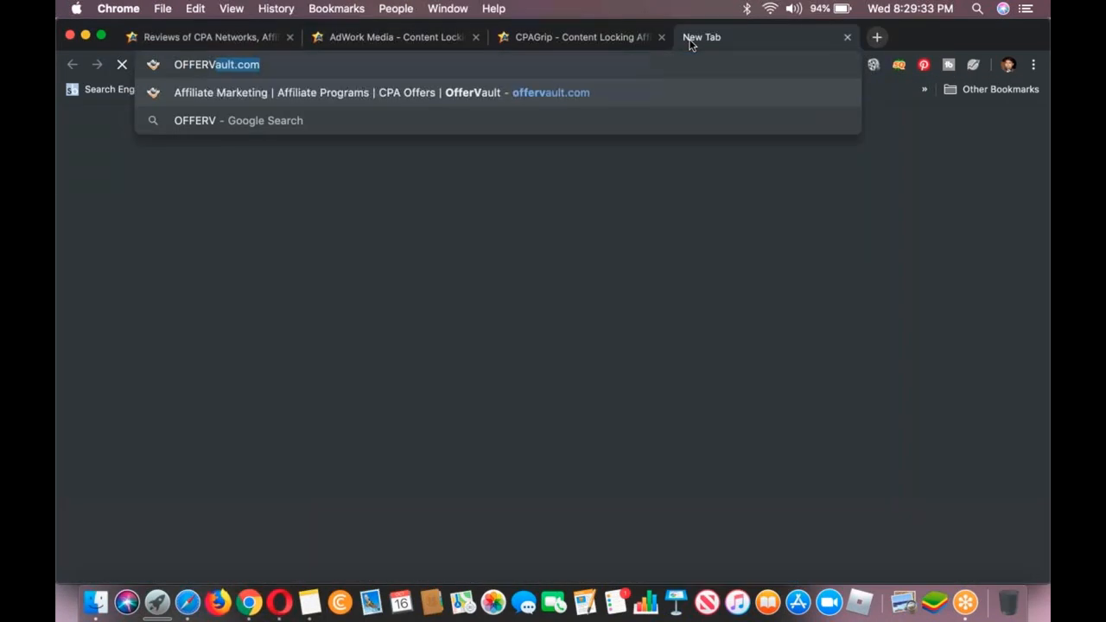
{"action": "key", "text": "Return"}
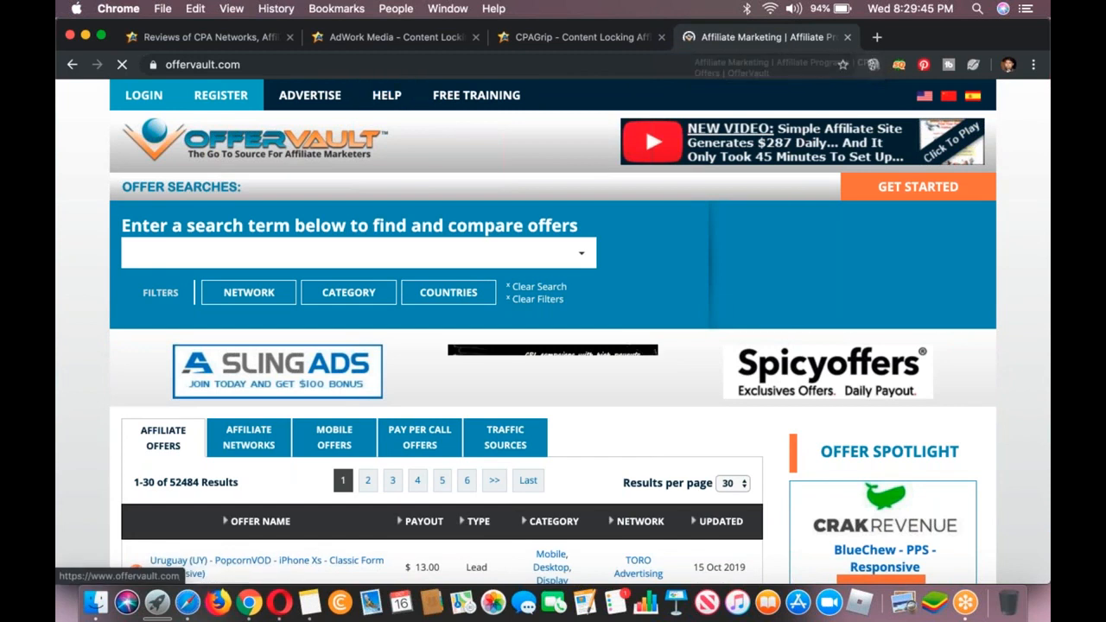
Step: Scroll through OfferVault's 52484 affiliate offers with payout, type, category and network
{"action": "scroll", "coordinate": [260, 521], "scroll_direction": "down", "scroll_amount": 3}
{"action": "scroll", "coordinate": [432, 346], "scroll_direction": "down", "scroll_amount": 7}
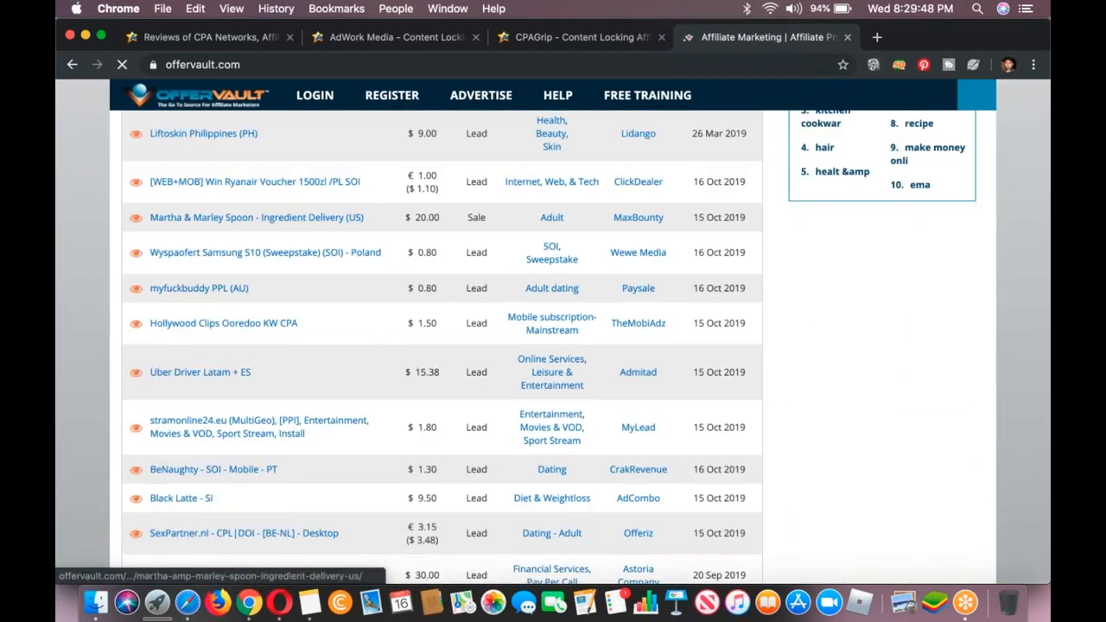
{"action": "scroll", "coordinate": [259, 217], "scroll_direction": "down", "scroll_amount": 7}
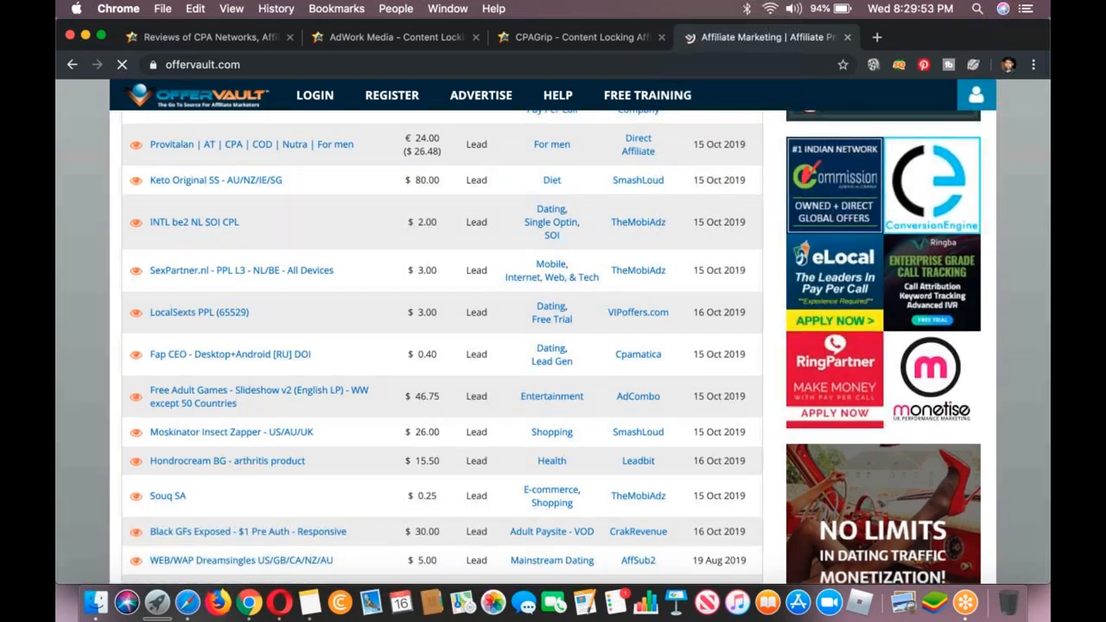
{"action": "scroll", "coordinate": [638, 394], "scroll_direction": "down", "scroll_amount": 3}
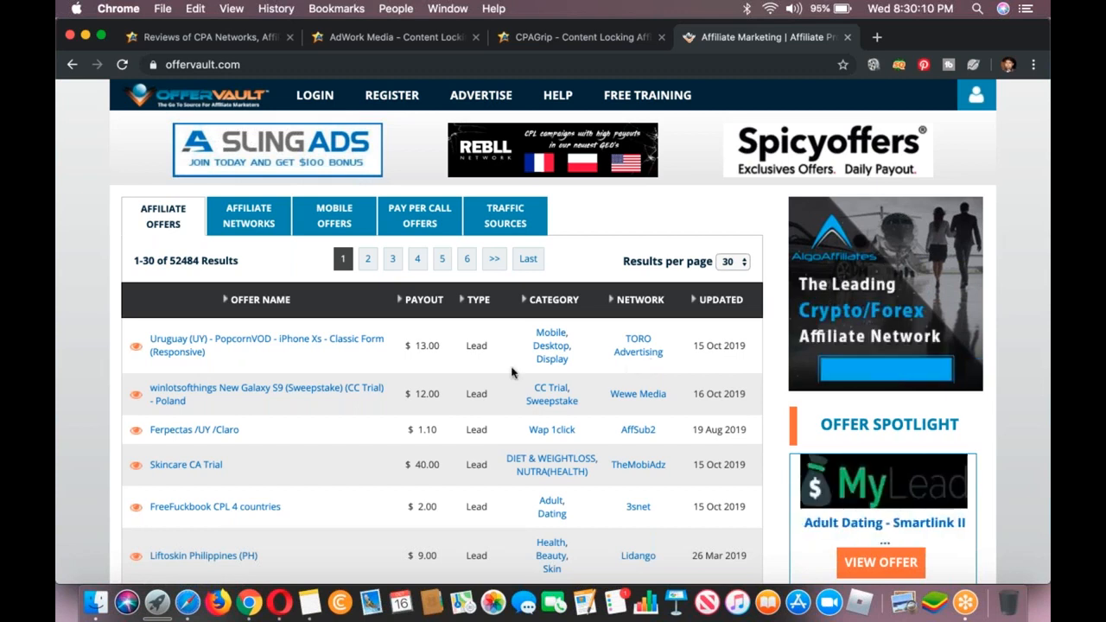
{"action": "scroll", "coordinate": [488, 283], "scroll_direction": "down", "scroll_amount": 1}
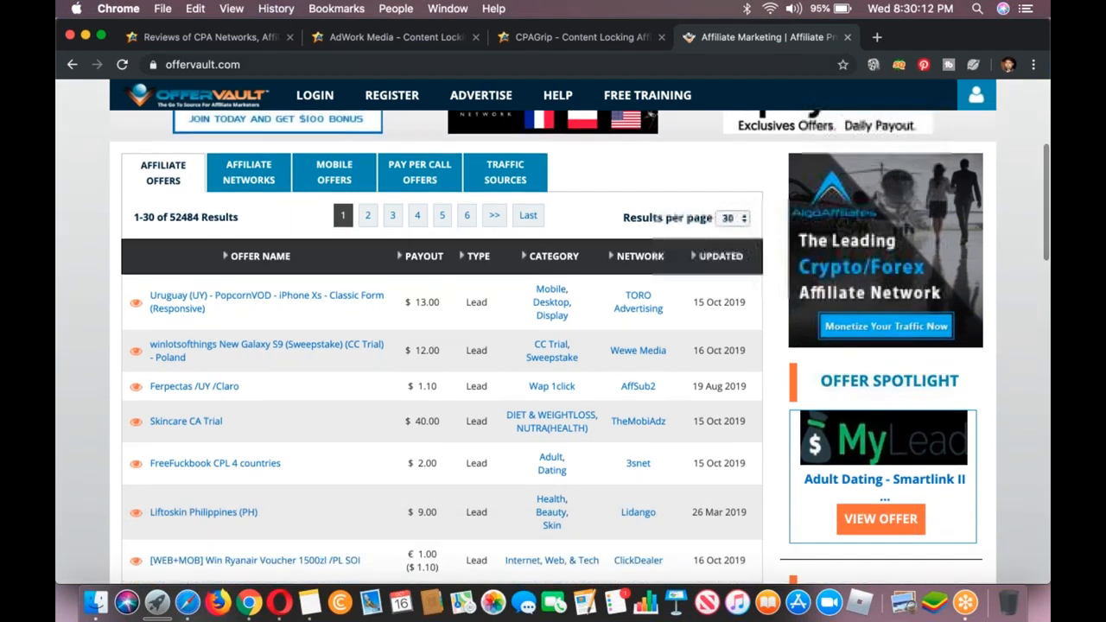
Step: Close the OfferVault tab and return to the lecture notes in Notes
{"action": "left_click", "coordinate": [848, 37]}
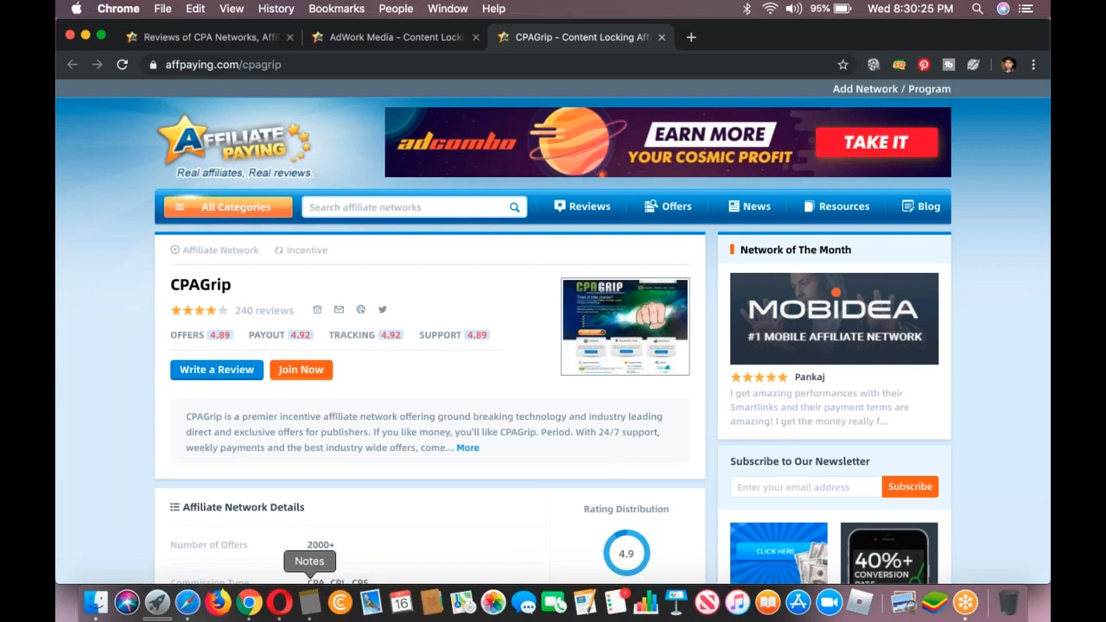
{"action": "left_click", "coordinate": [309, 603]}
{"action": "scroll", "coordinate": [441, 413], "scroll_direction": "down", "scroll_amount": 1}
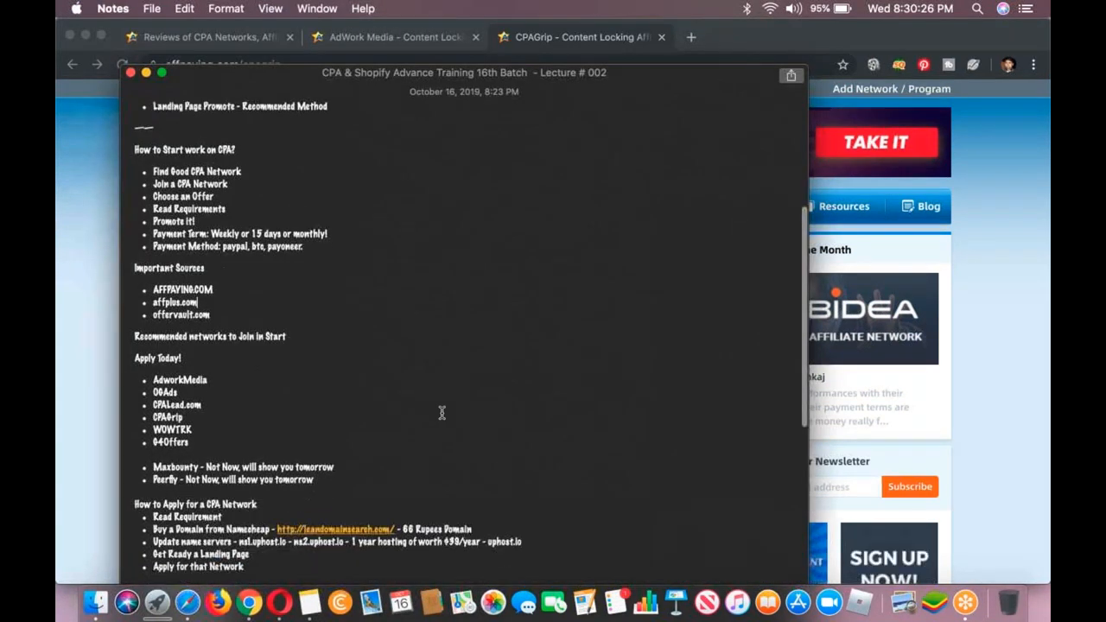
{"action": "scroll", "coordinate": [442, 414], "scroll_direction": "down", "scroll_amount": 1}
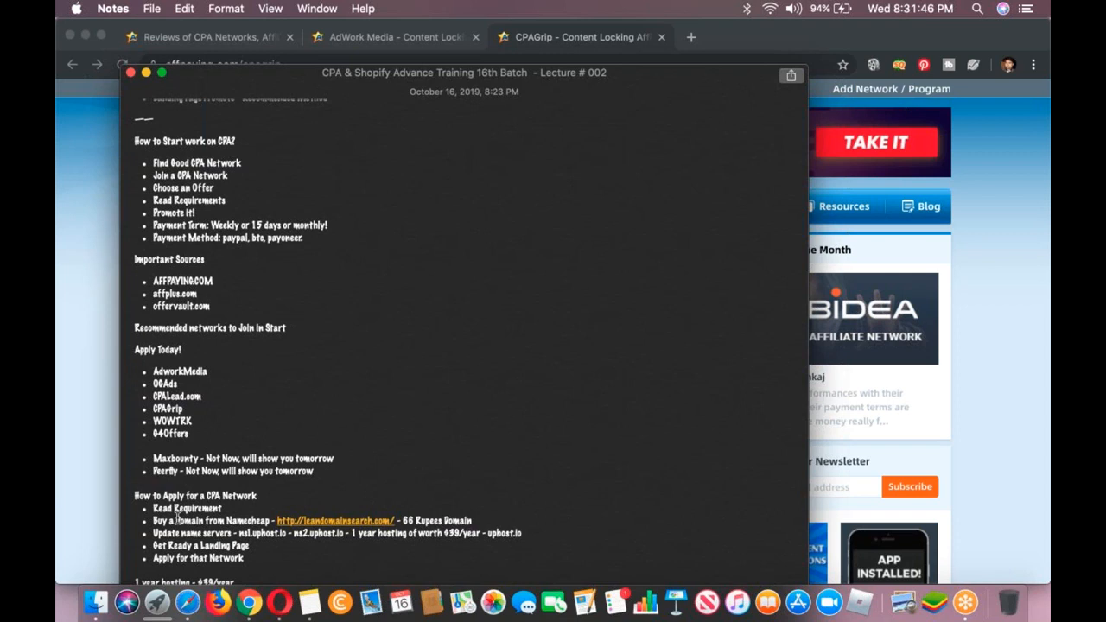
Step: Close the network and AdWork Media review tabs and load cpalead.com in the CPAGrip tab
{"action": "left_click", "coordinate": [249, 602]}
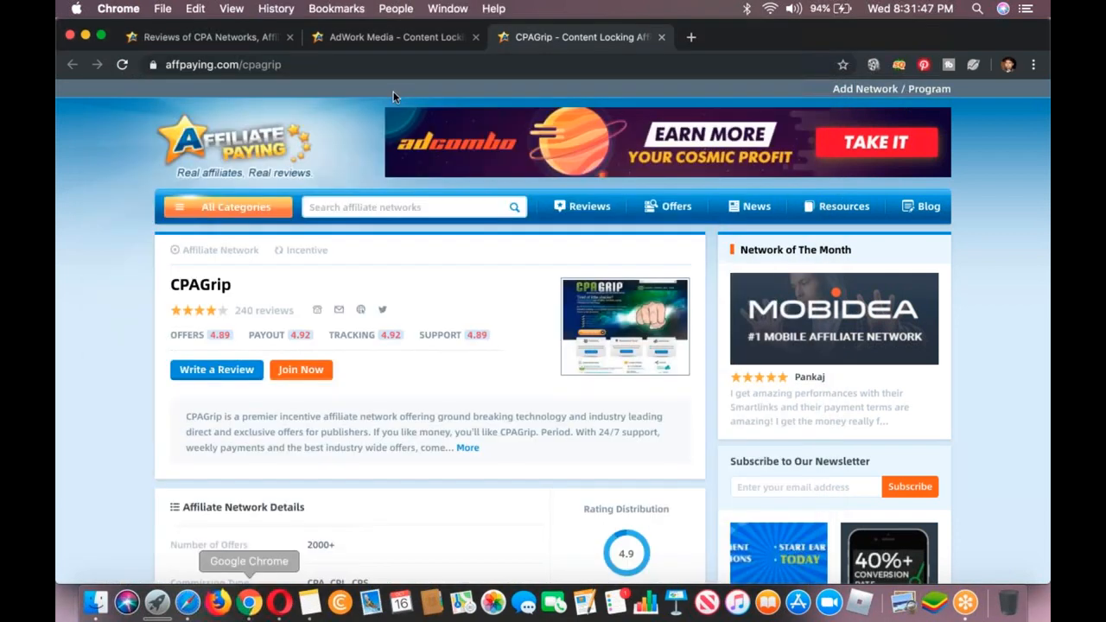
{"action": "left_click", "coordinate": [291, 37]}
{"action": "left_click", "coordinate": [291, 37]}
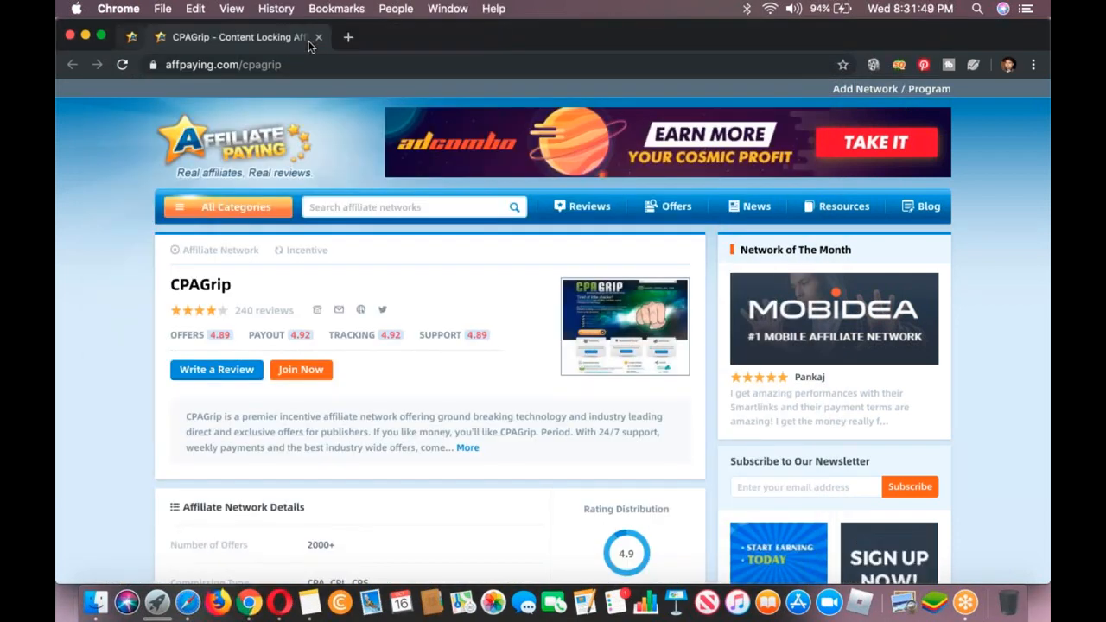
{"action": "left_click", "coordinate": [321, 38]}
{"action": "left_click", "coordinate": [259, 37]}
{"action": "left_click", "coordinate": [242, 65]}
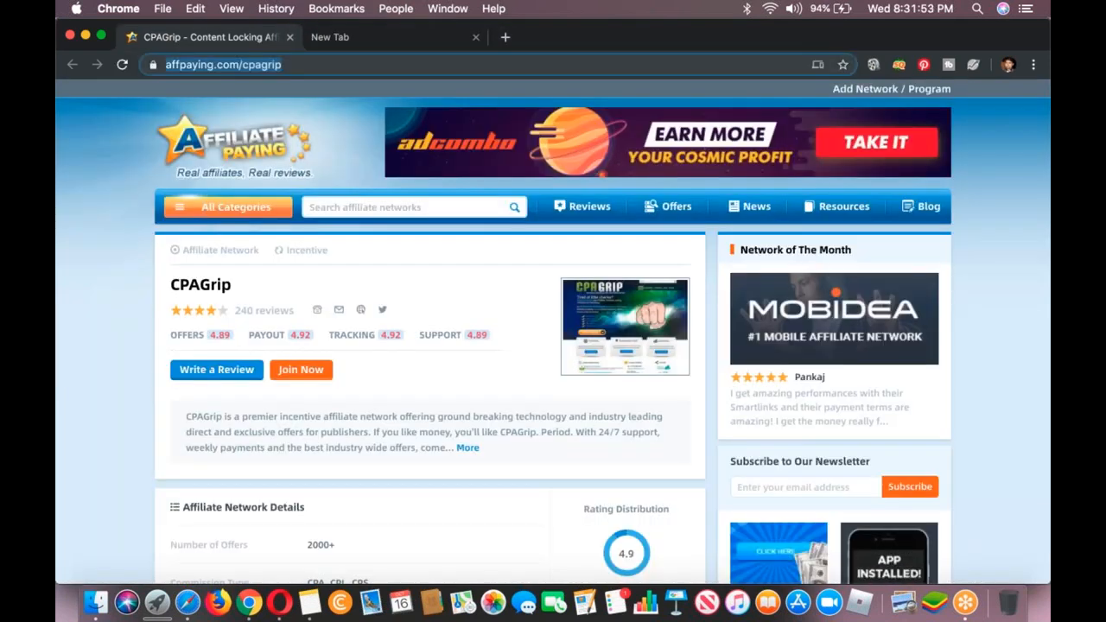
{"action": "type", "text": "cpa"}
{"action": "key", "text": "Return"}
Step: Load cpagrip.com and ogads.com in two further tabs
{"action": "key", "text": "ctrl+Tab"}
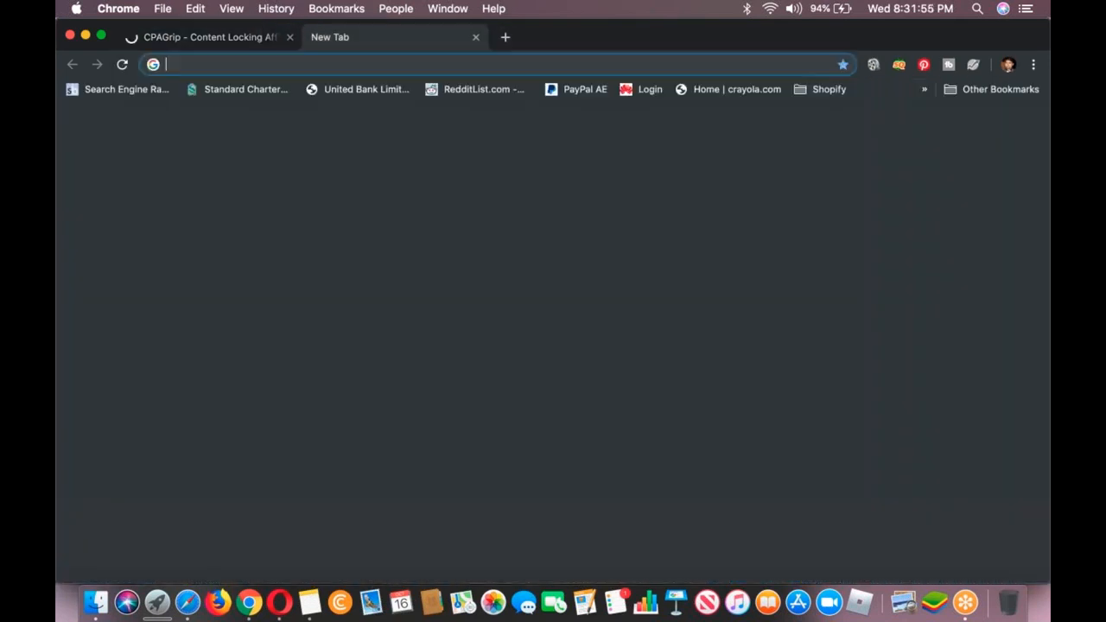
{"action": "type", "text": "cpagr"}
{"action": "key", "text": "Return"}
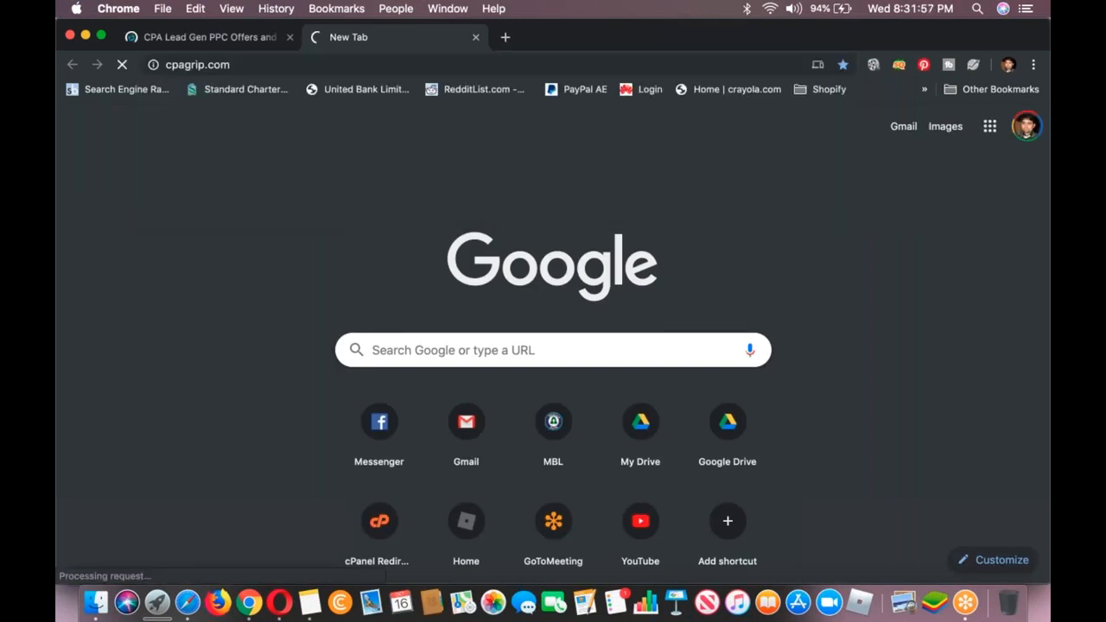
{"action": "key", "text": "super+t"}
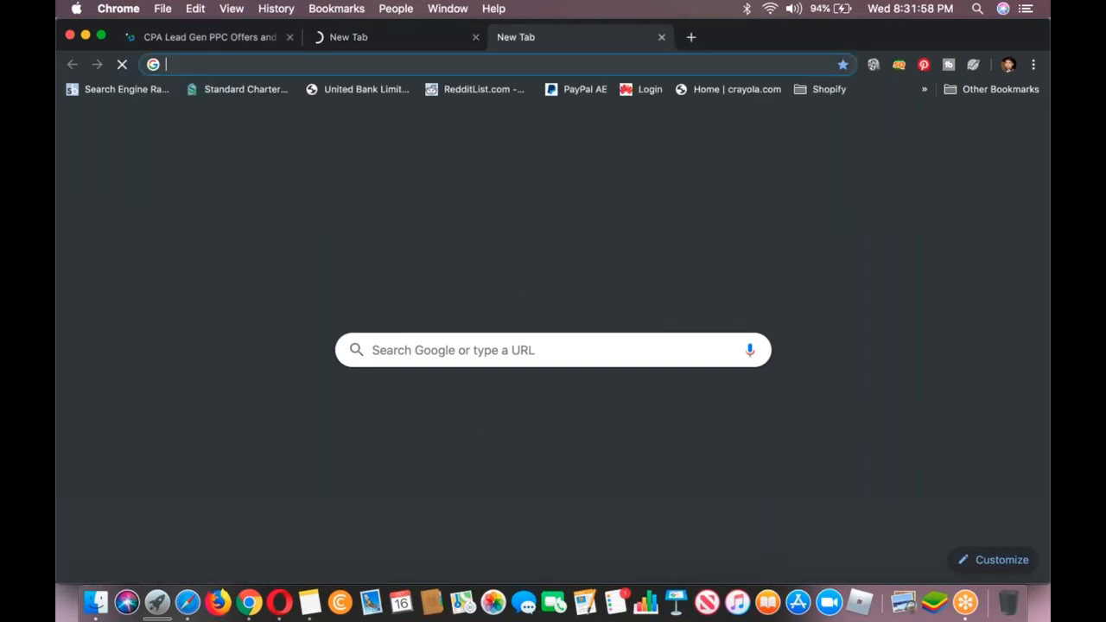
{"action": "type", "text": "ogads.co"}
{"action": "key", "text": "Return"}
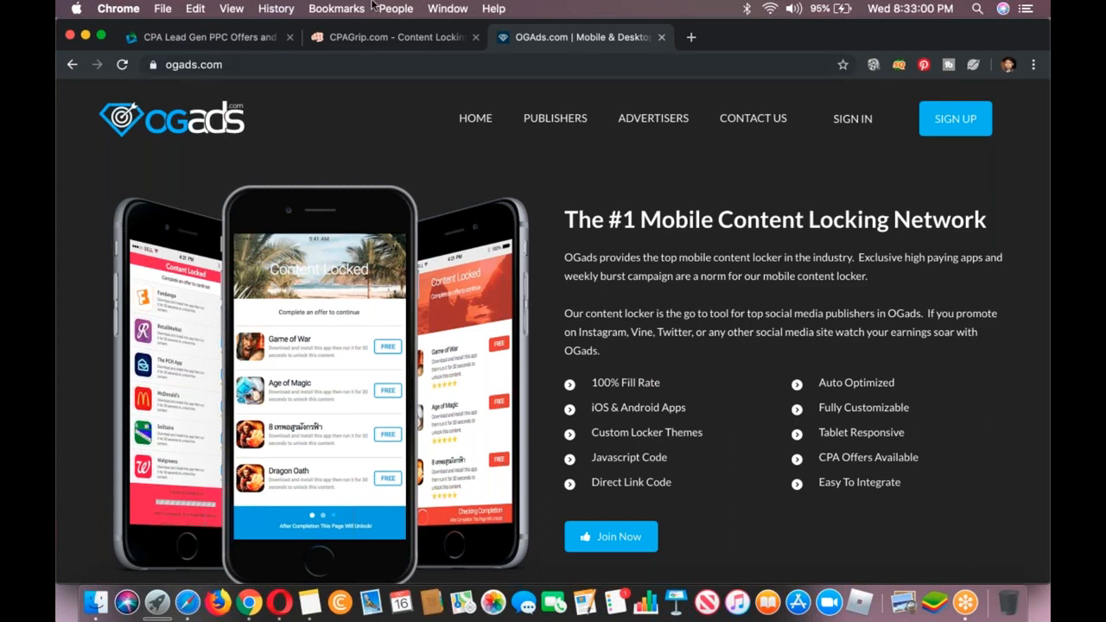
Step: Open CPAlead's Sign Up, CPAGrip's Publishers and OGAds' sign-up pages, then a blank tab
{"action": "left_click", "coordinate": [216, 36]}
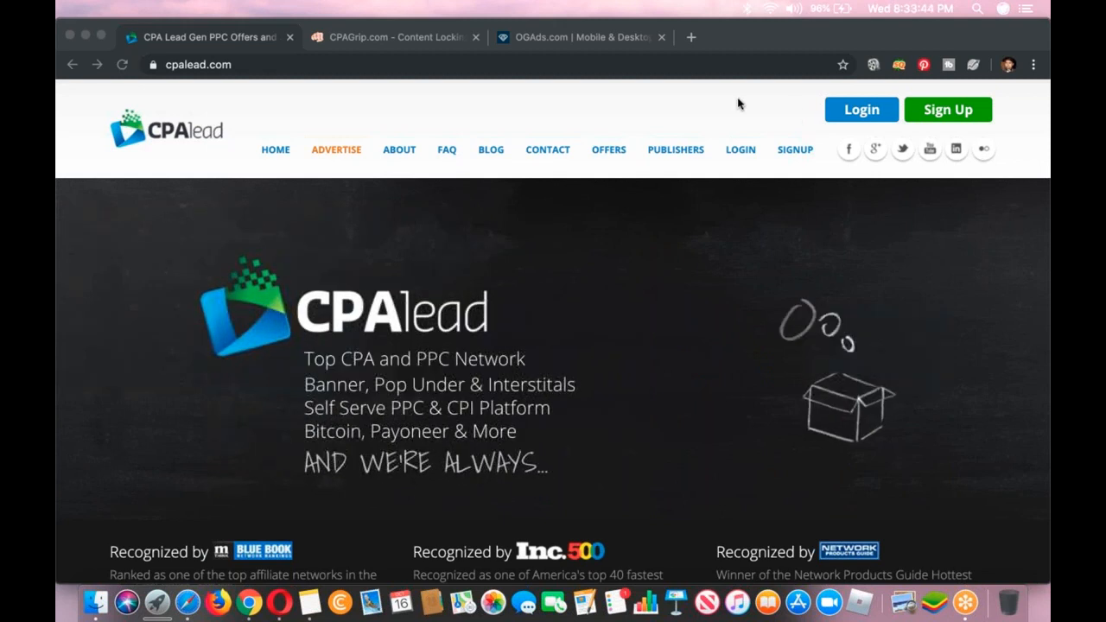
{"action": "left_click", "coordinate": [738, 104]}
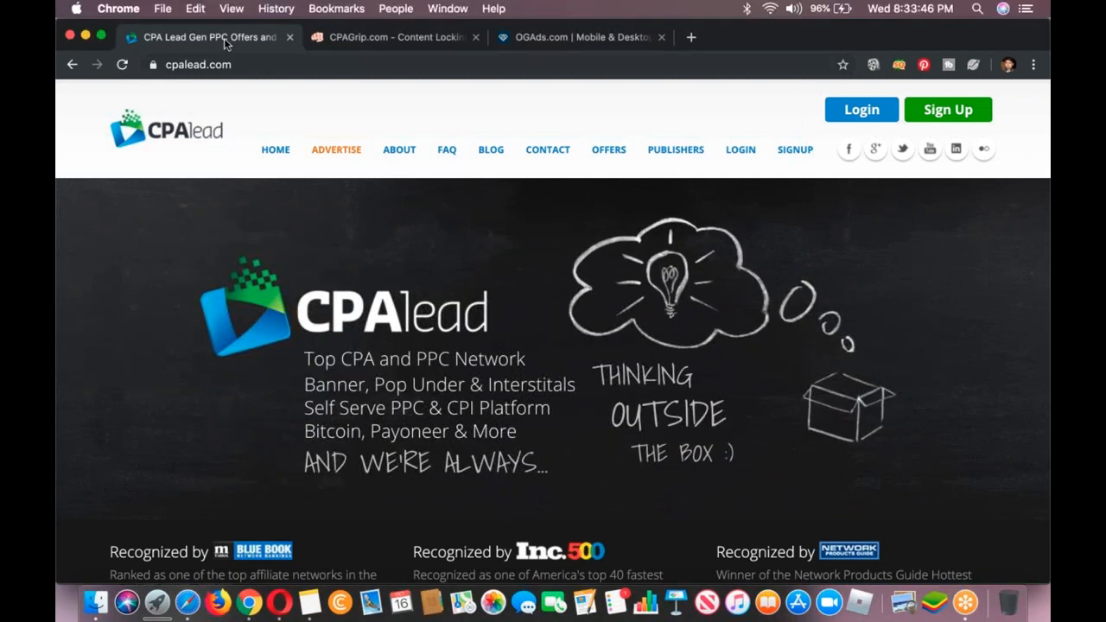
{"action": "left_click", "coordinate": [949, 114]}
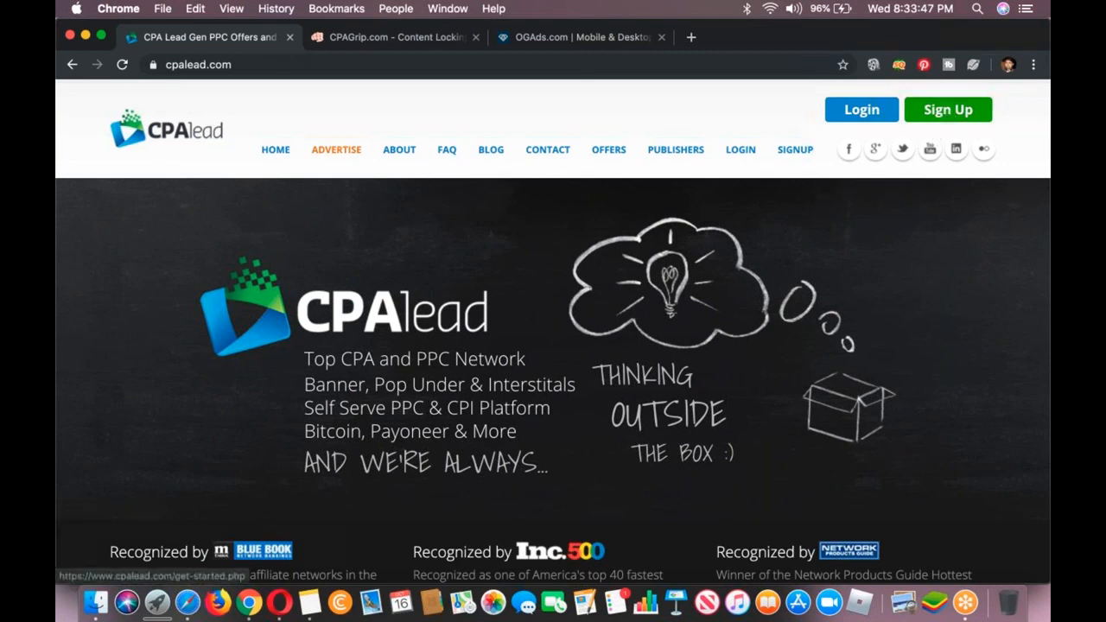
{"action": "left_click", "coordinate": [391, 37]}
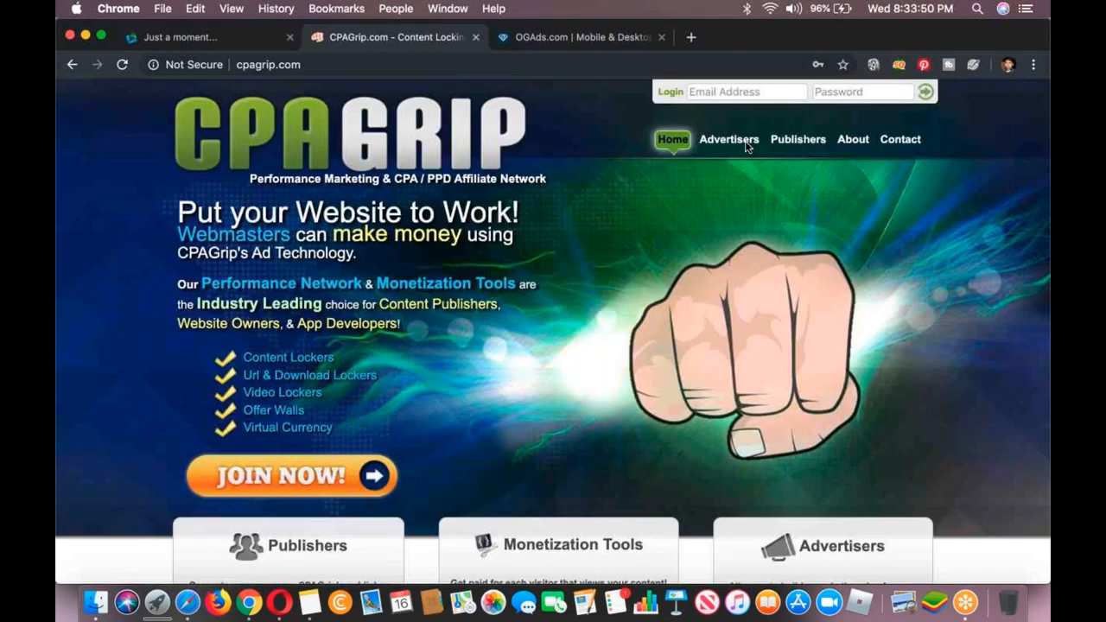
{"action": "left_click", "coordinate": [798, 139]}
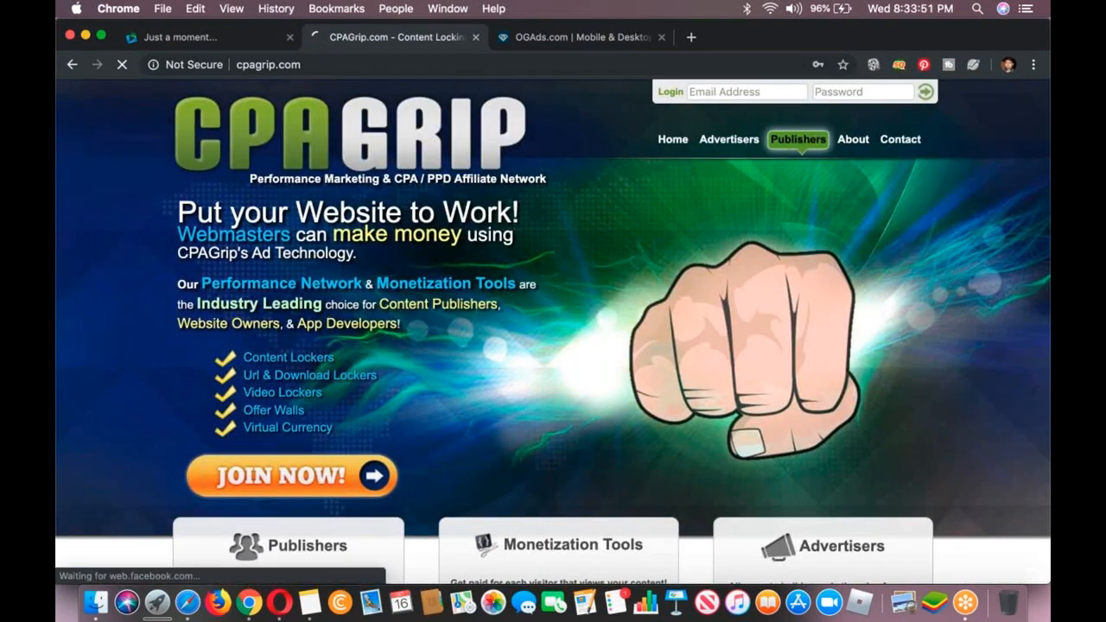
{"action": "left_click", "coordinate": [597, 37]}
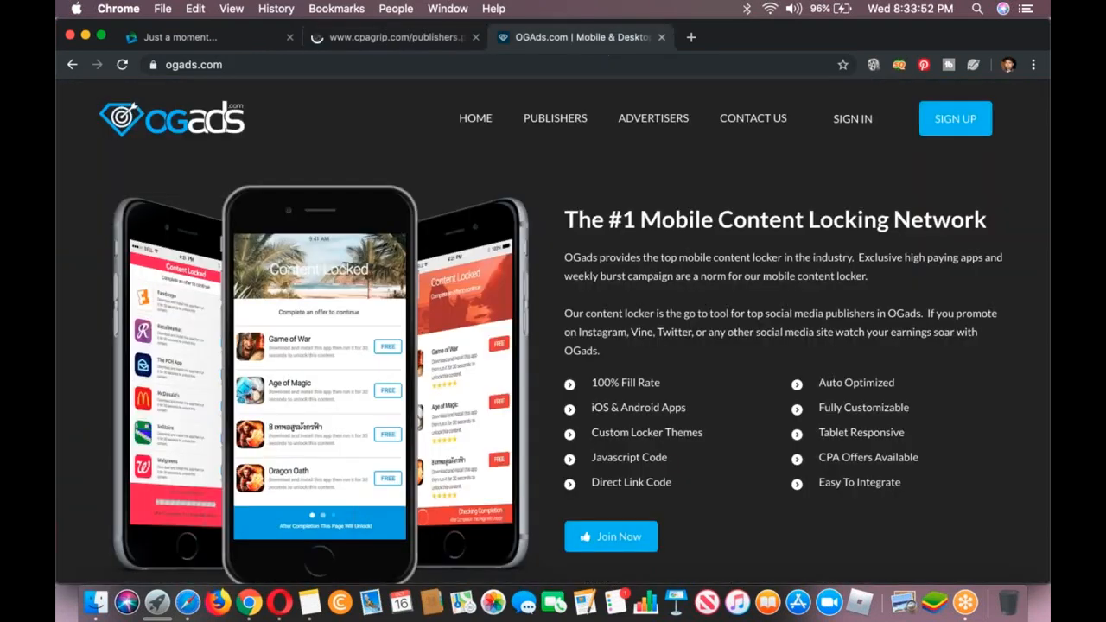
{"action": "left_click", "coordinate": [963, 122]}
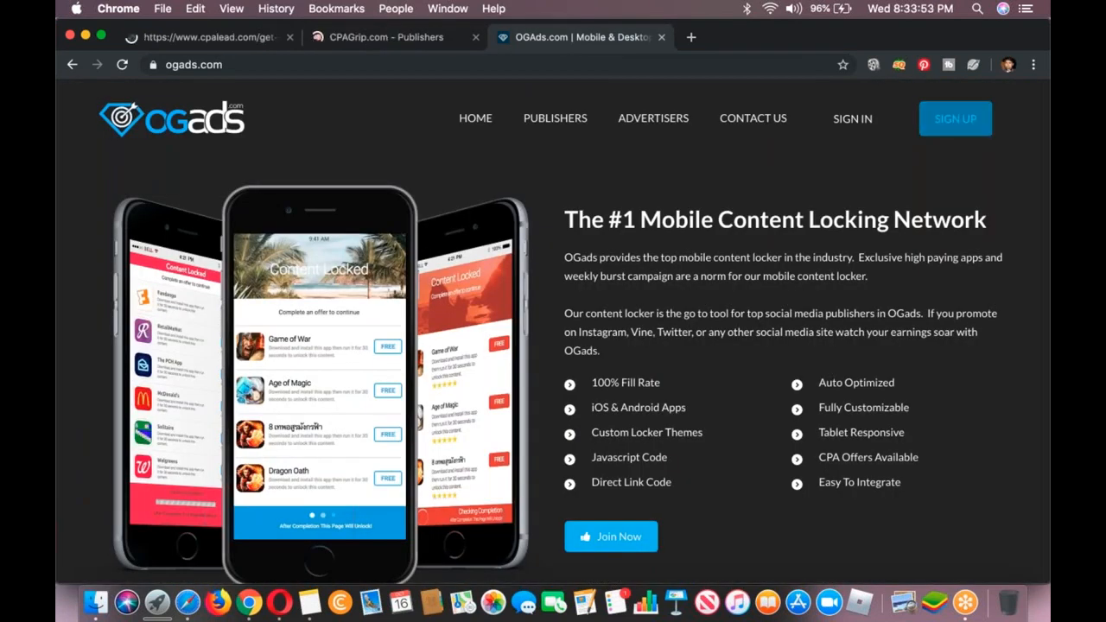
{"action": "left_click", "coordinate": [686, 42]}
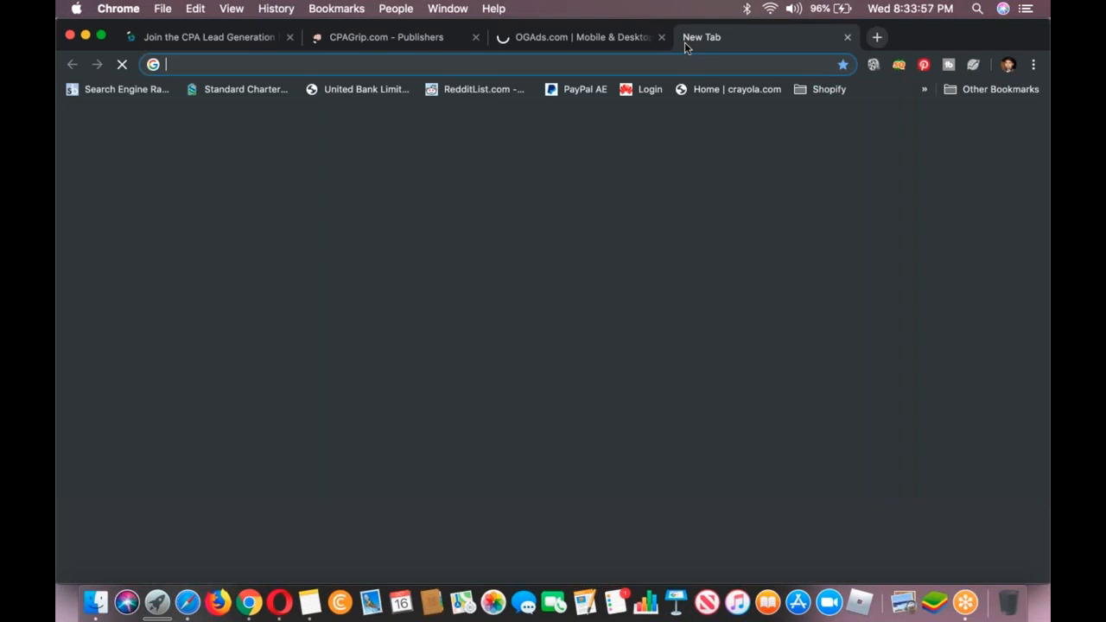
Step: Load adworkmedia.com in the blank tab and open its Publishers page
{"action": "type", "text": "ad"}
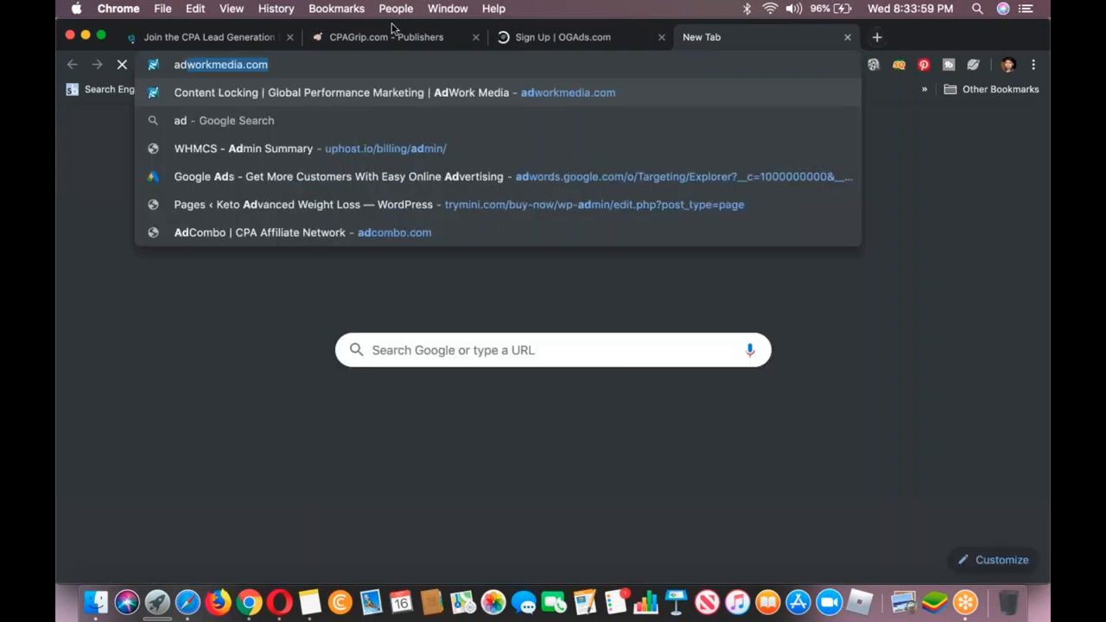
{"action": "key", "text": "Return"}
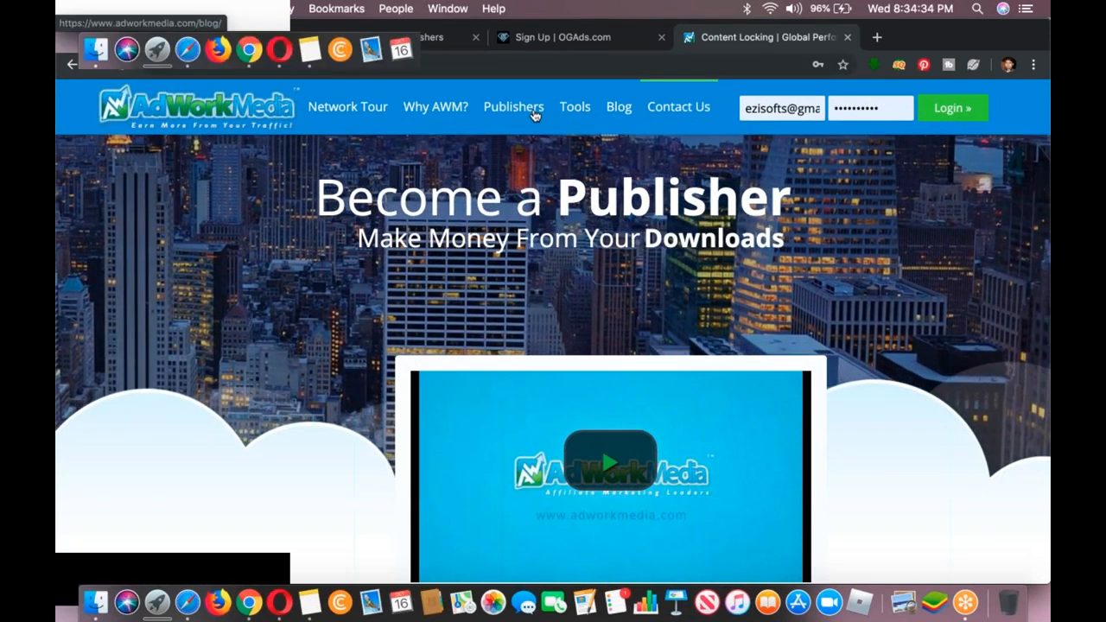
{"action": "left_click", "coordinate": [534, 115]}
Step: Review the OGAds, CPAGrip (Join CPAGrip) and CPAlead signup pages, ending on AdWork Media's
{"action": "left_click", "coordinate": [536, 37]}
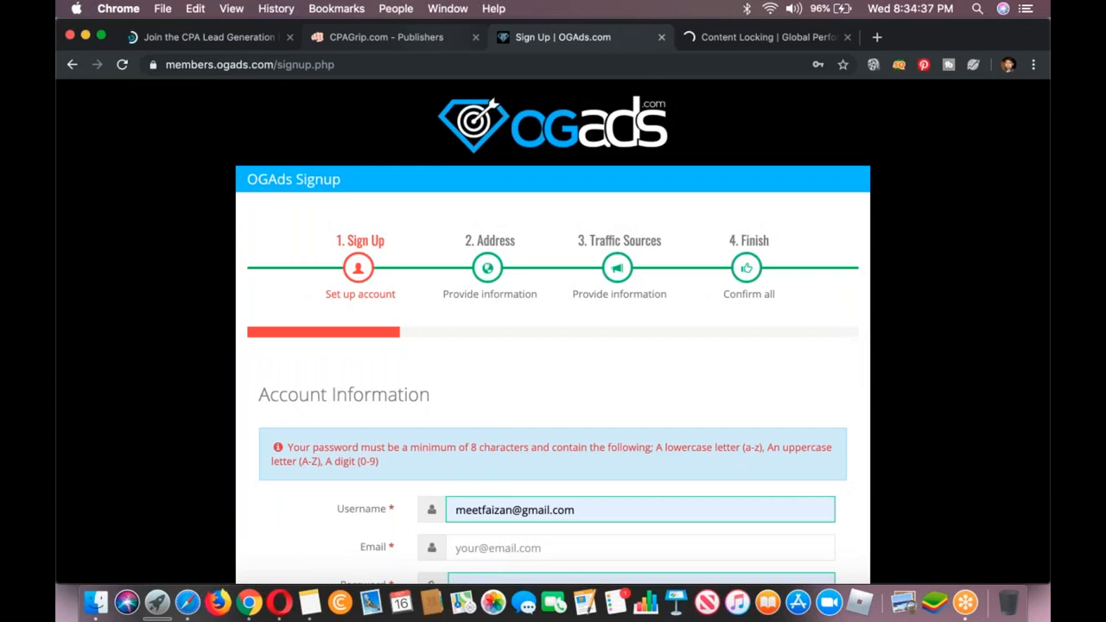
{"action": "scroll", "coordinate": [553, 346], "scroll_direction": "down", "scroll_amount": 5}
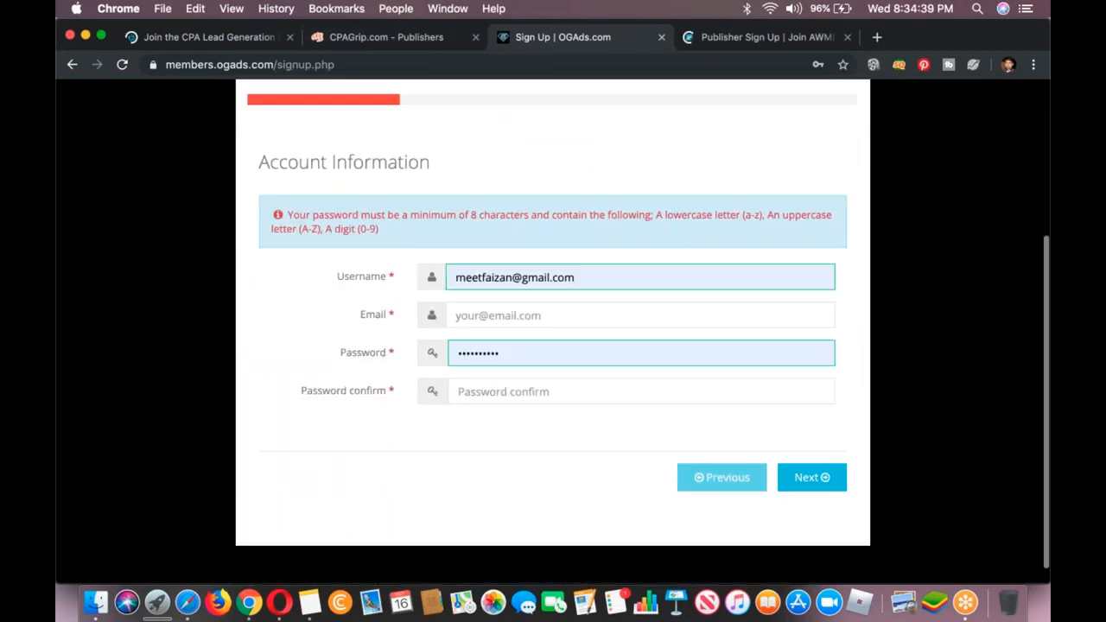
{"action": "left_click", "coordinate": [358, 38]}
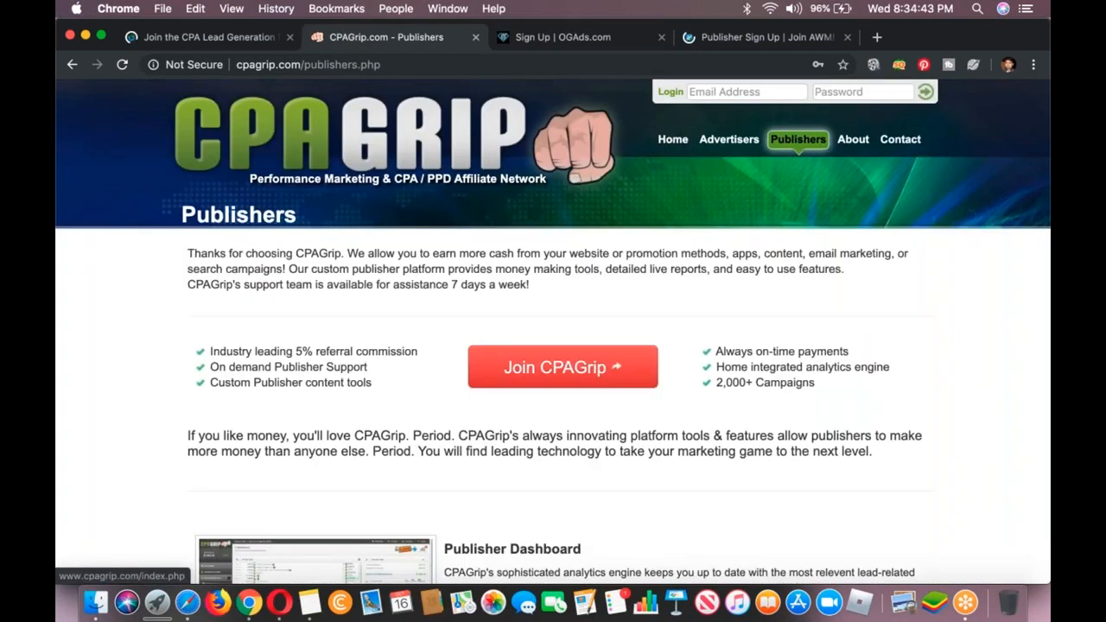
{"action": "scroll", "coordinate": [562, 185], "scroll_direction": "down", "scroll_amount": 4}
{"action": "left_click", "coordinate": [563, 181]}
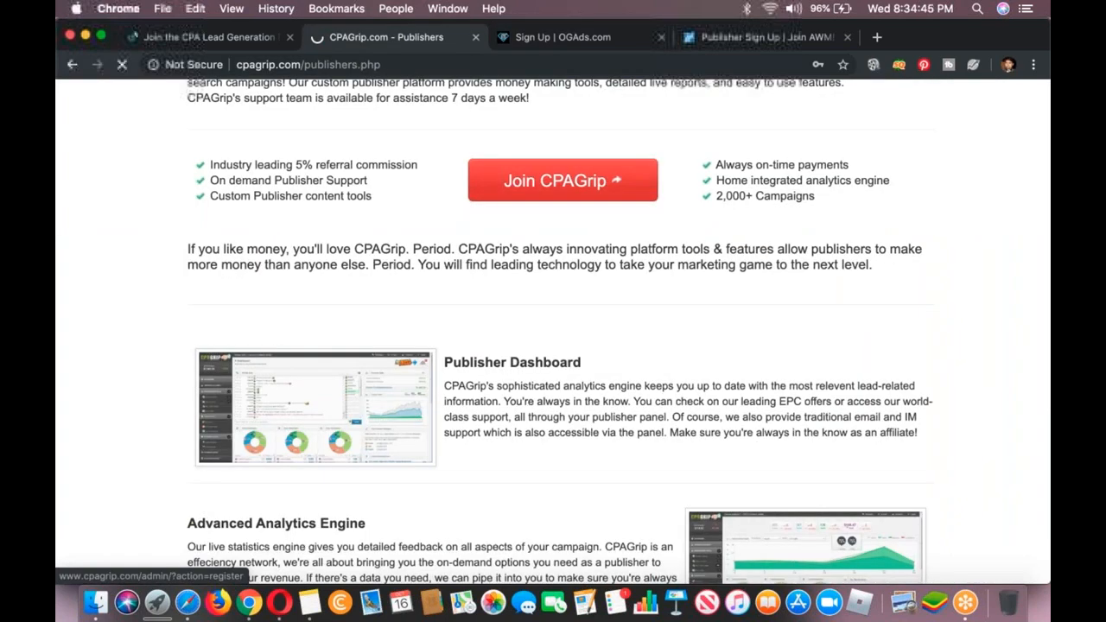
{"action": "left_click", "coordinate": [240, 38]}
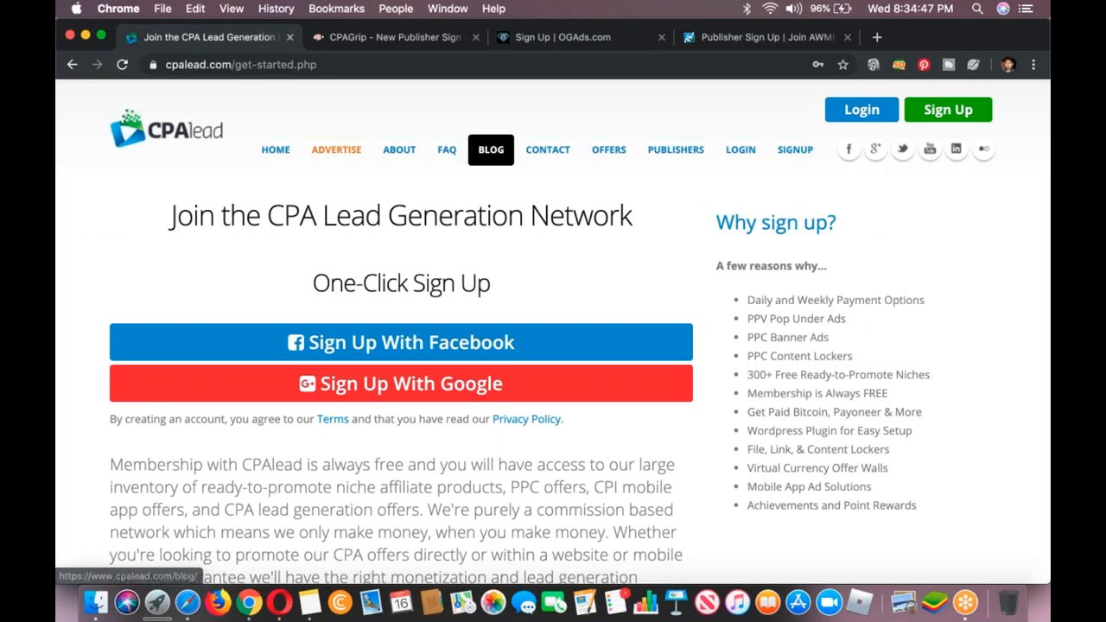
{"action": "scroll", "coordinate": [601, 232], "scroll_direction": "down", "scroll_amount": 12}
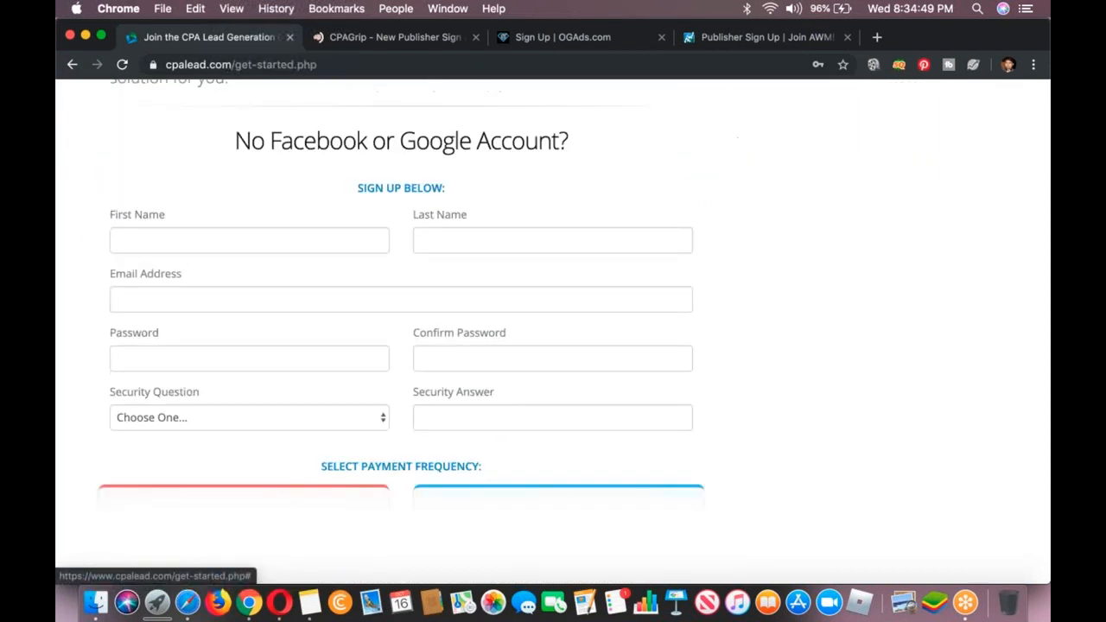
{"action": "scroll", "coordinate": [600, 231], "scroll_direction": "down", "scroll_amount": 8}
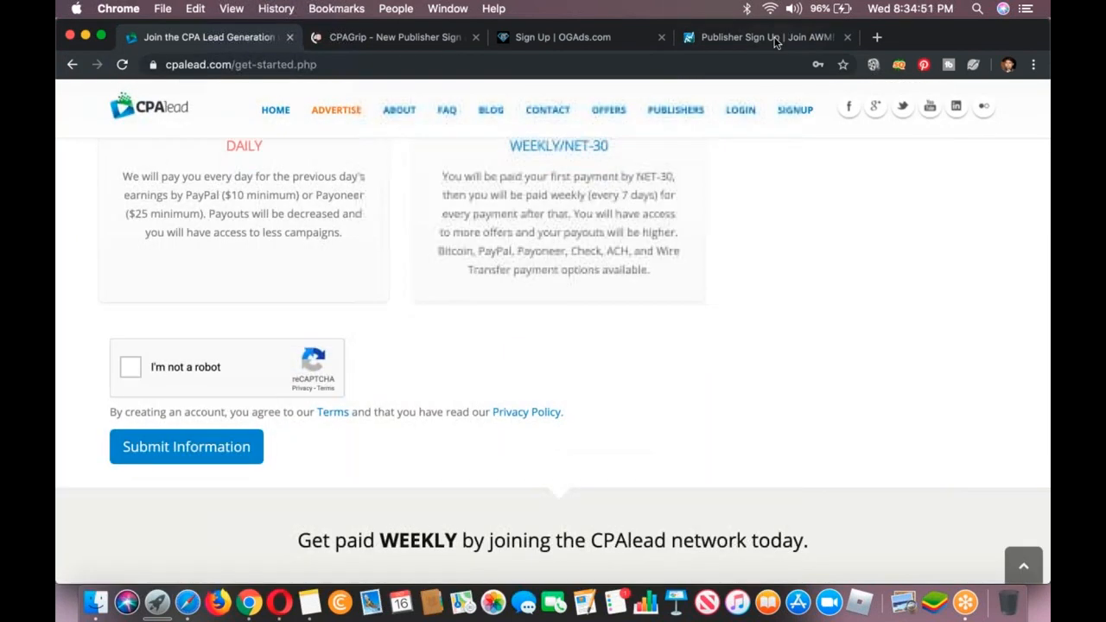
{"action": "left_click", "coordinate": [765, 37]}
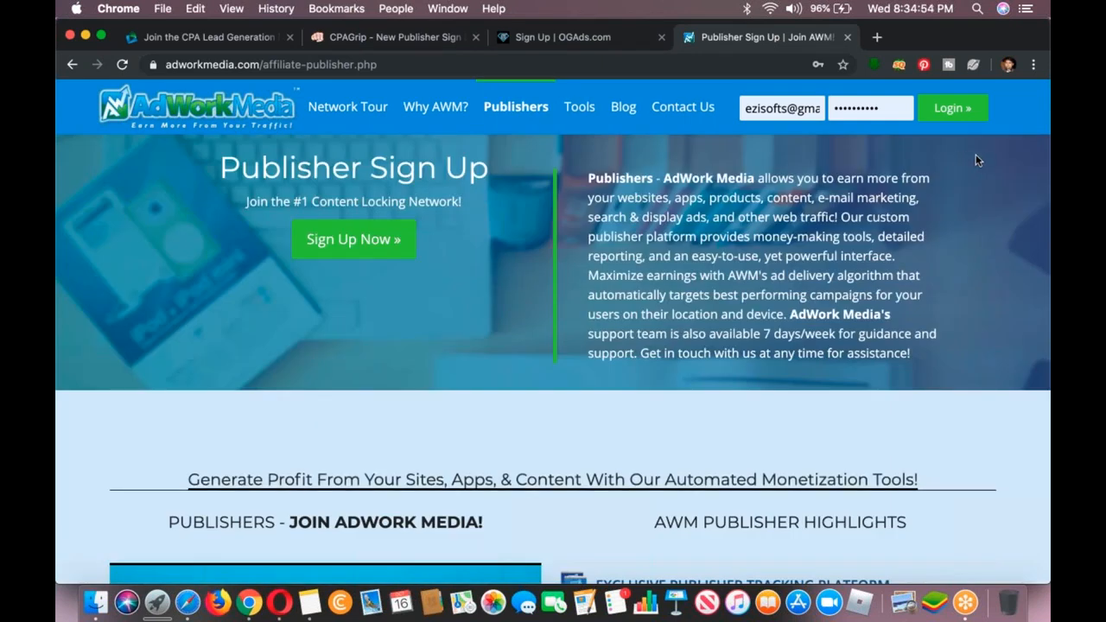
Step: Open AdWork Media's Create Your FREE Publisher Account form
{"action": "left_click", "coordinate": [698, 312]}
{"action": "scroll", "coordinate": [698, 312], "scroll_direction": "down", "scroll_amount": 3}
{"action": "scroll", "coordinate": [698, 312], "scroll_direction": "up", "scroll_amount": 3}
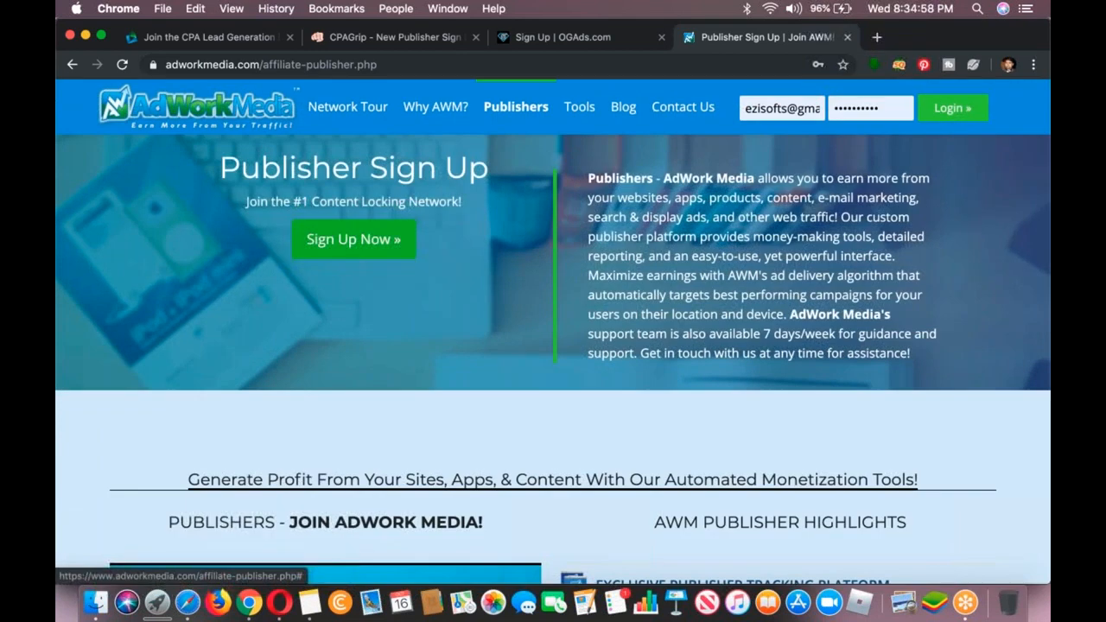
{"action": "left_click", "coordinate": [353, 240]}
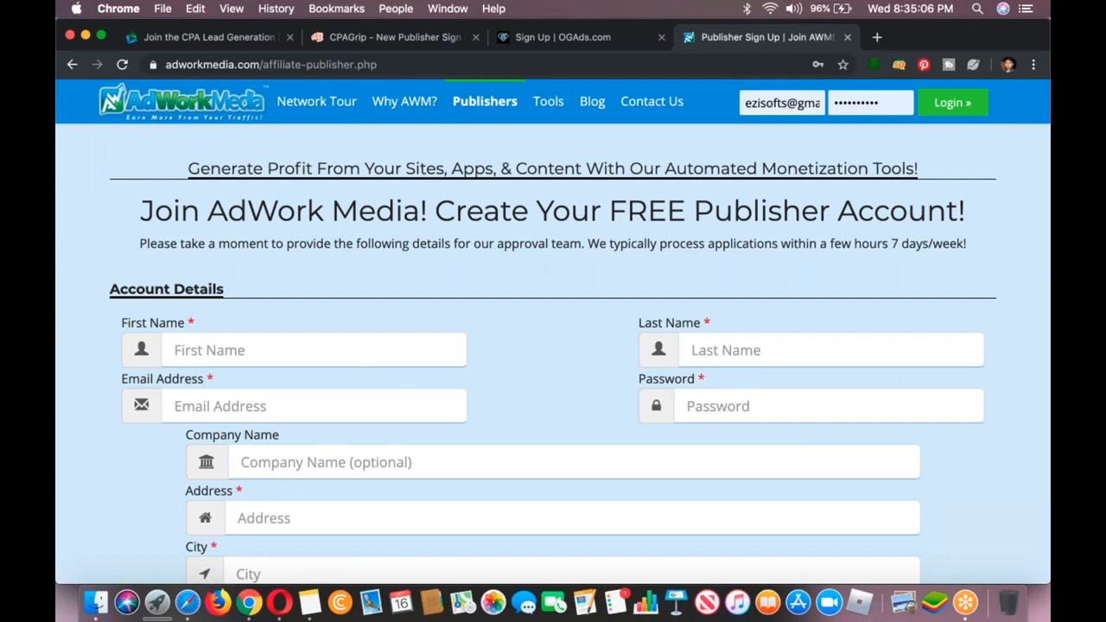
Step: Look over the OGAds and CPAGrip application forms, then come back to the AdWork Media form
{"action": "left_click", "coordinate": [528, 43]}
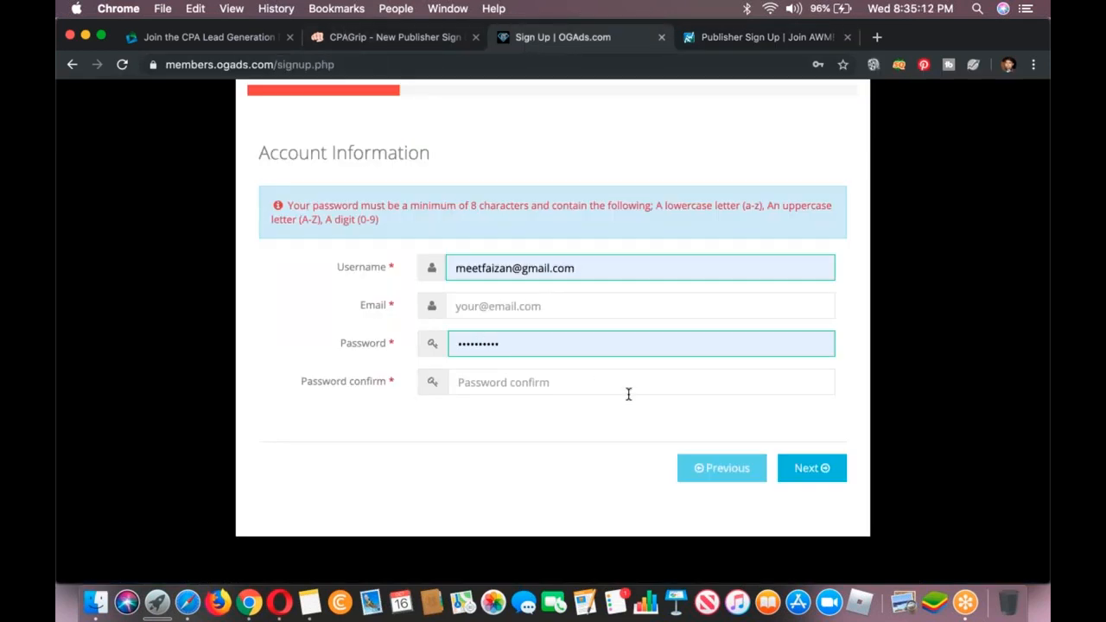
{"action": "scroll", "coordinate": [628, 394], "scroll_direction": "up", "scroll_amount": 3}
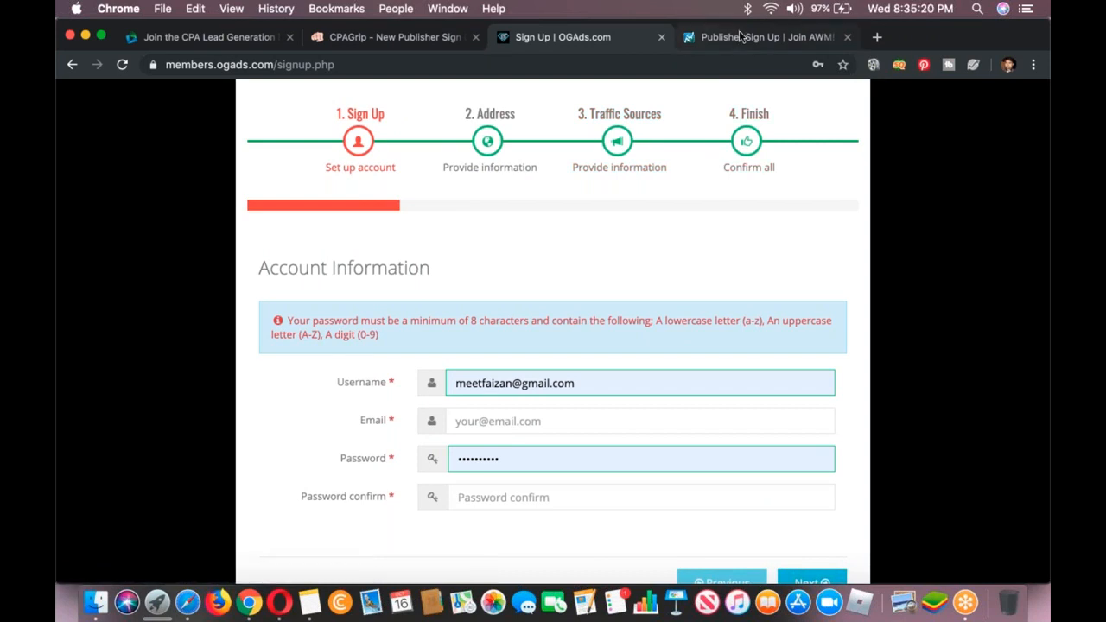
{"action": "left_click", "coordinate": [398, 37]}
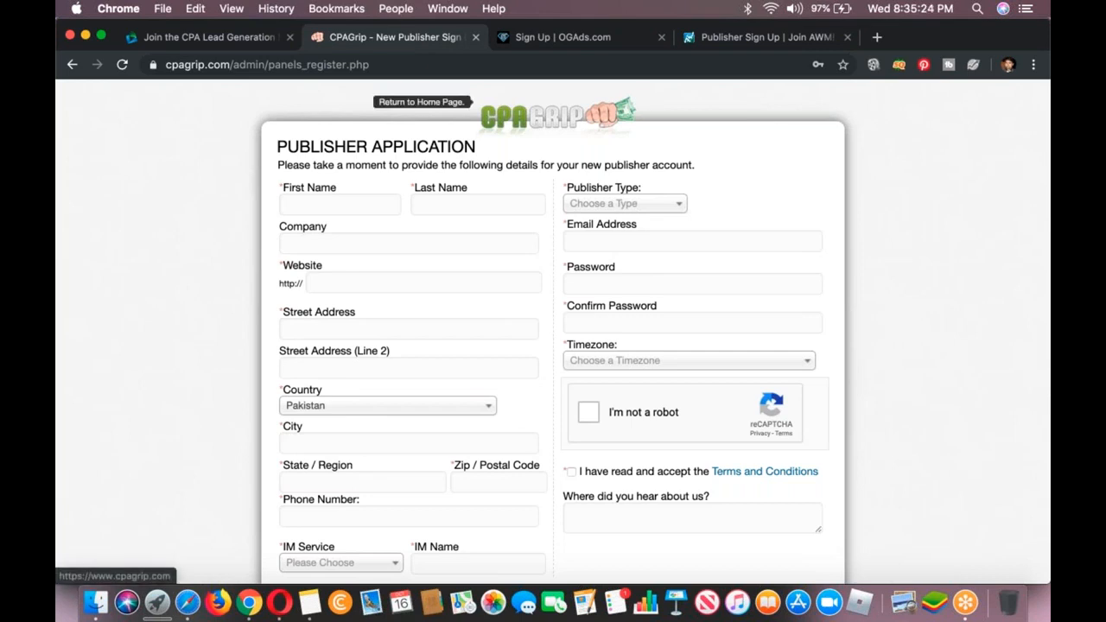
{"action": "scroll", "coordinate": [646, 102], "scroll_direction": "down", "scroll_amount": 3}
{"action": "scroll", "coordinate": [646, 102], "scroll_direction": "up", "scroll_amount": 3}
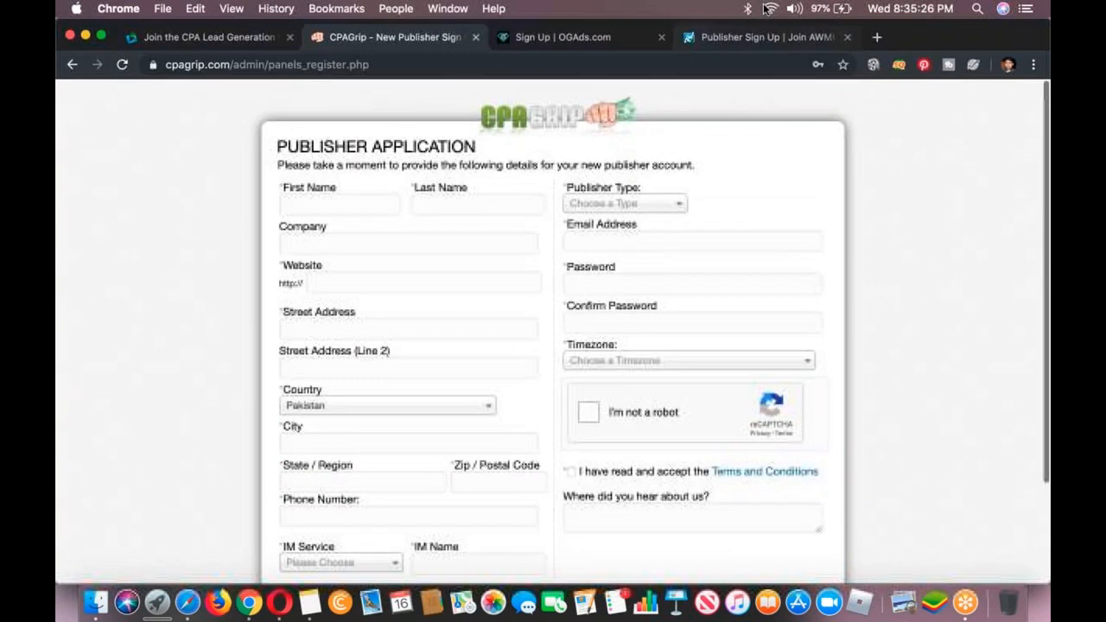
{"action": "left_click", "coordinate": [773, 37]}
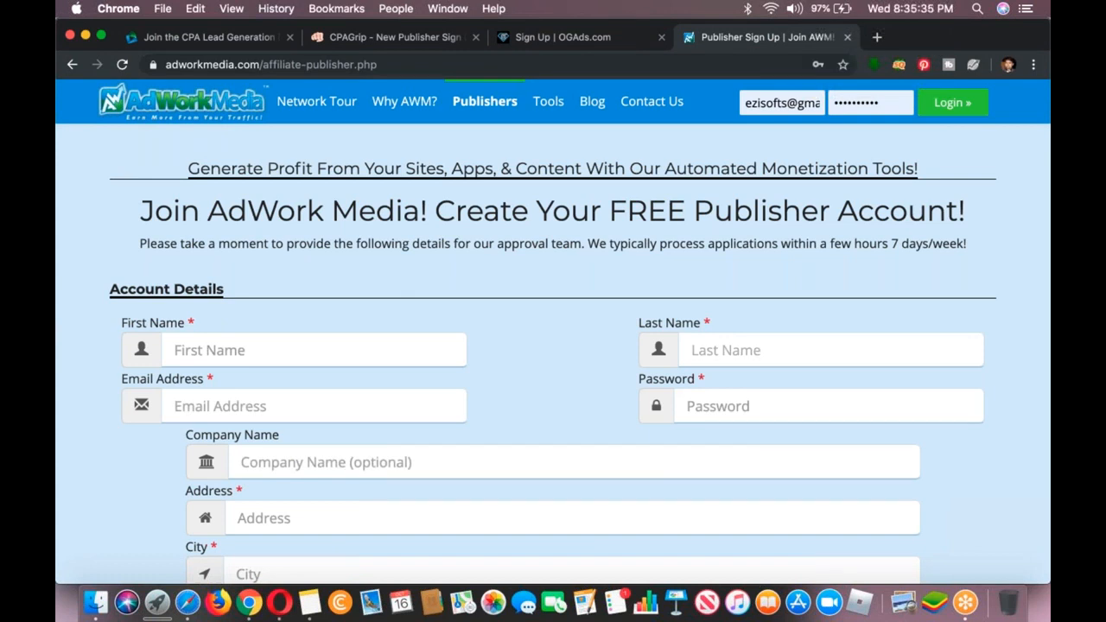
Step: Keep State as Other (Outside US/CA) and start the phone number field
{"action": "scroll", "coordinate": [525, 346], "scroll_direction": "down", "scroll_amount": 3}
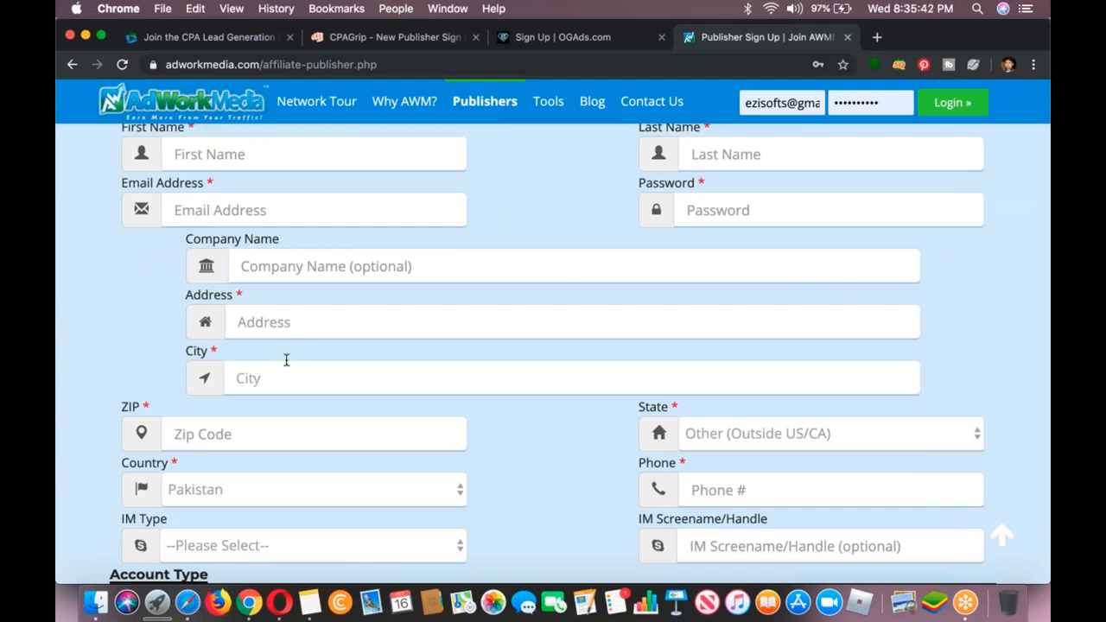
{"action": "scroll", "coordinate": [286, 360], "scroll_direction": "down", "scroll_amount": 5}
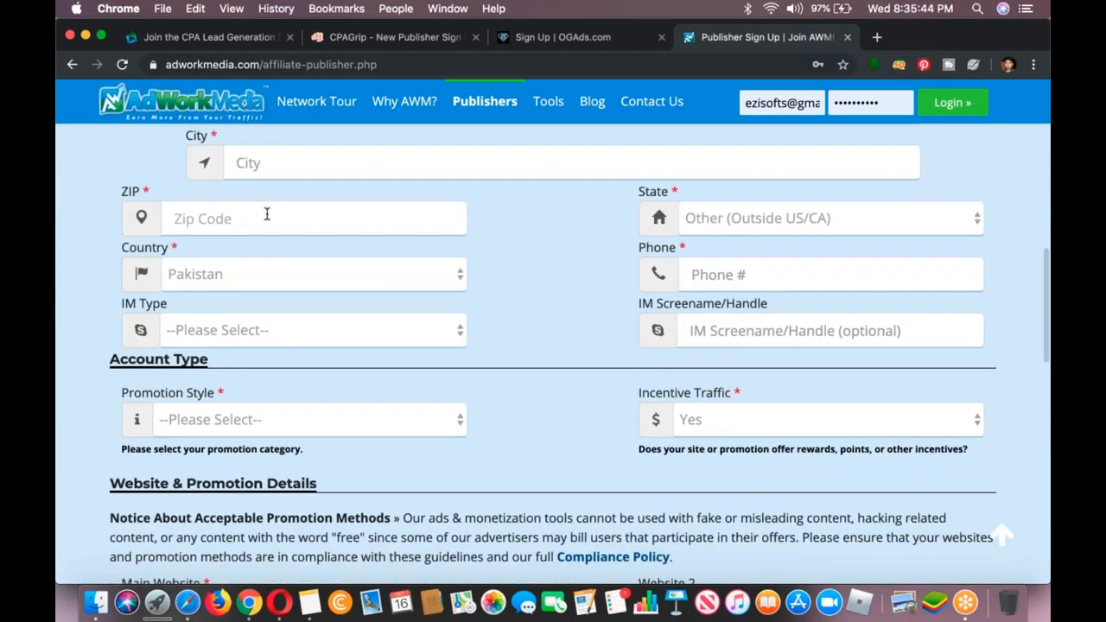
{"action": "left_click", "coordinate": [748, 222]}
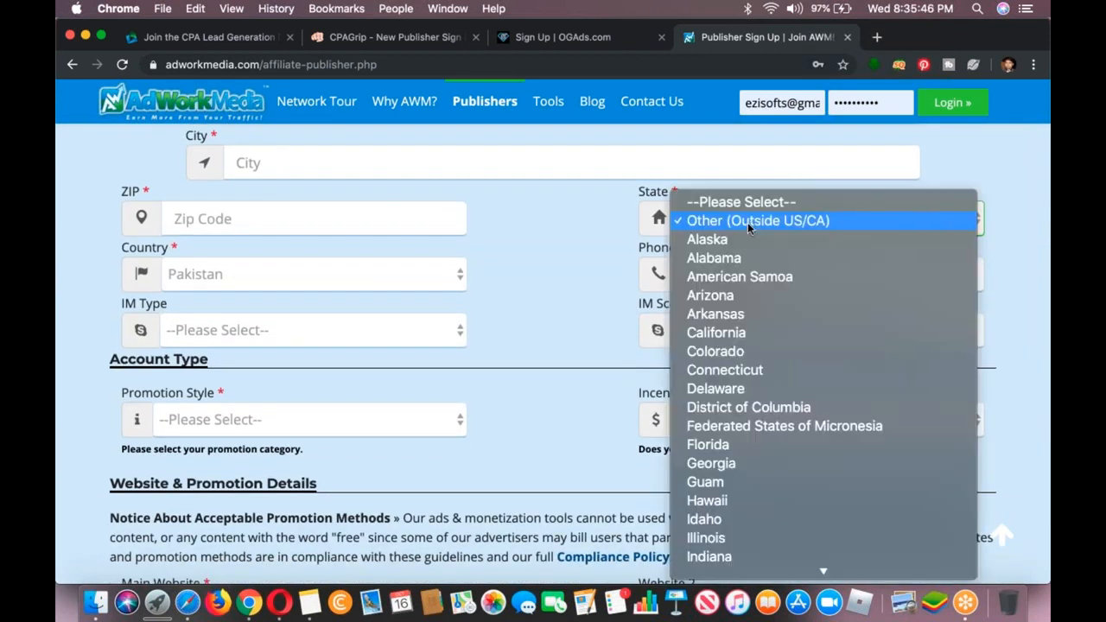
{"action": "left_click", "coordinate": [748, 222]}
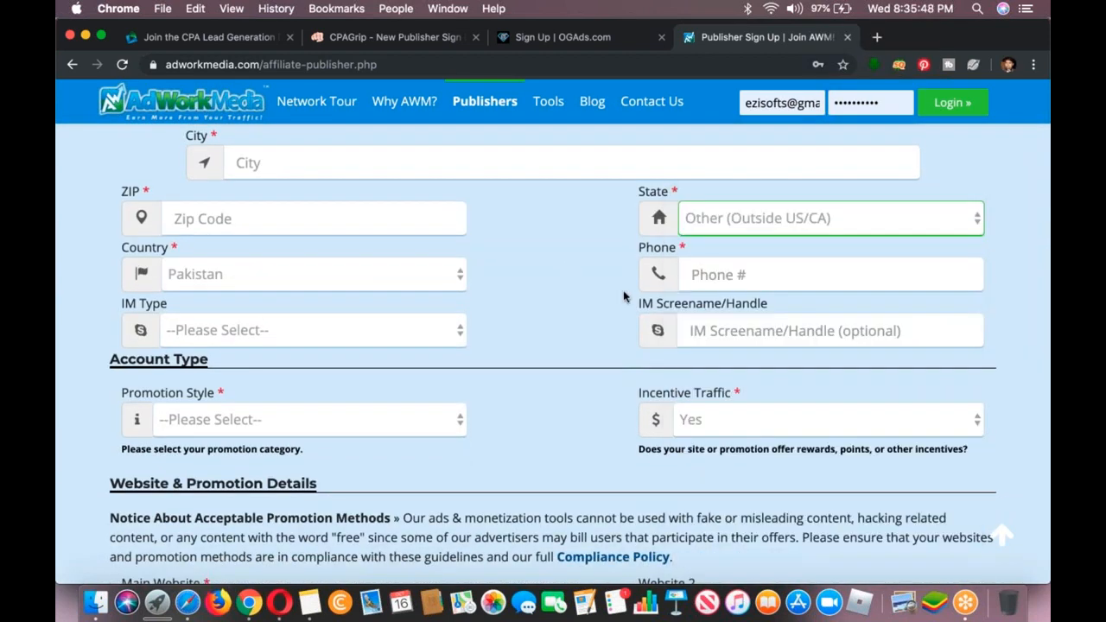
{"action": "left_click", "coordinate": [725, 271]}
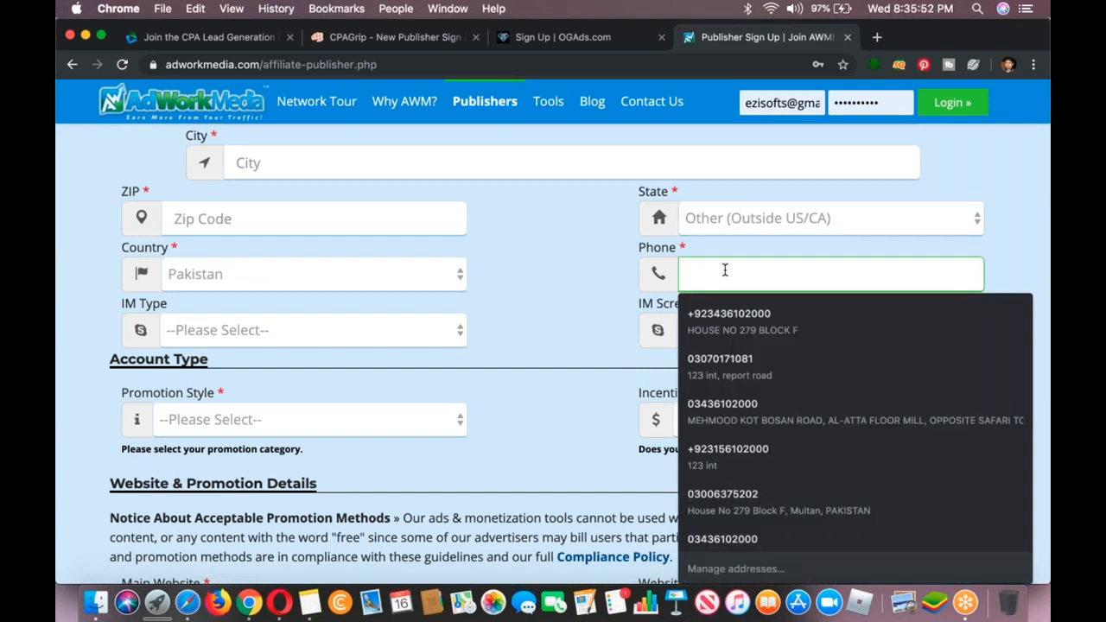
{"action": "left_click", "coordinate": [64, 275]}
Step: Set the IM Type to Skype and leave the IM screen name empty
{"action": "scroll", "coordinate": [64, 275], "scroll_direction": "down", "scroll_amount": 2}
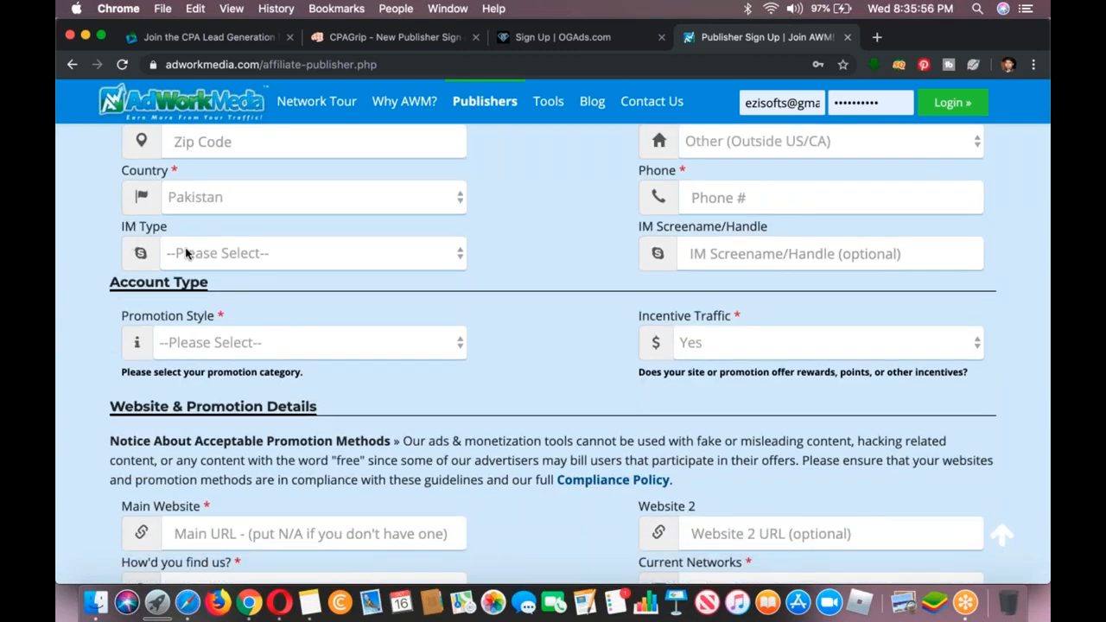
{"action": "left_click", "coordinate": [186, 253]}
{"action": "left_click", "coordinate": [212, 293]}
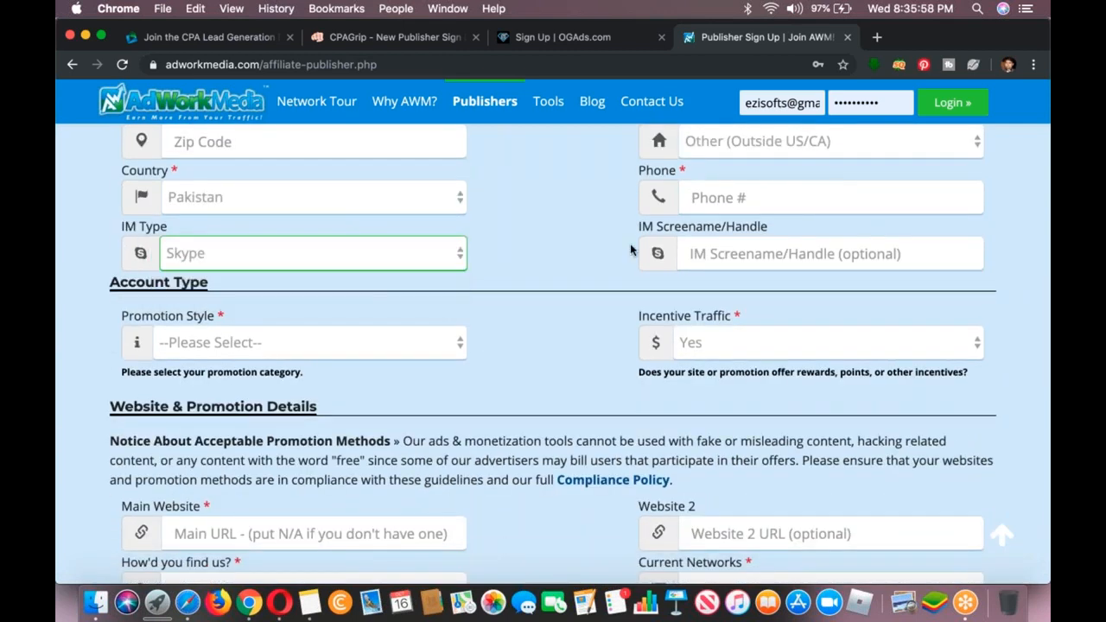
{"action": "left_click", "coordinate": [734, 253]}
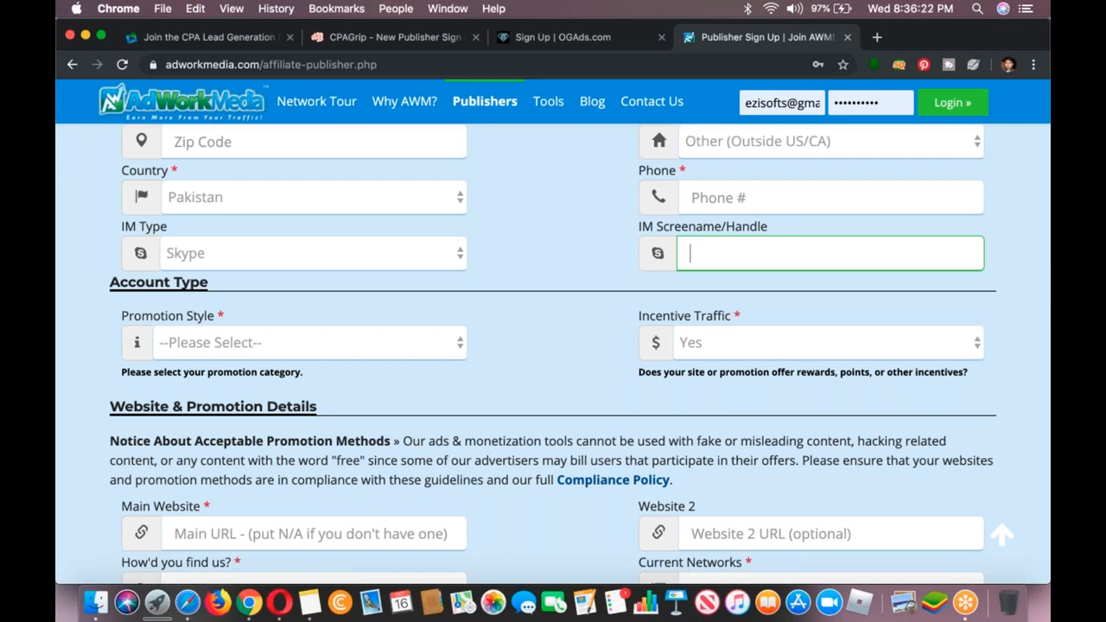
{"action": "left_click", "coordinate": [487, 245]}
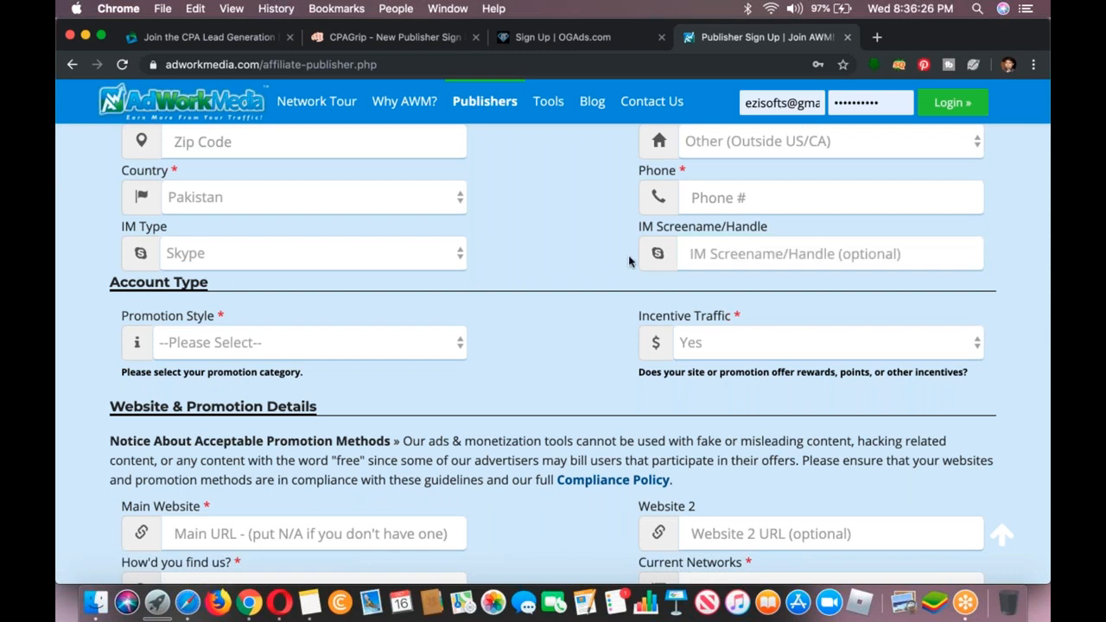
{"action": "left_click", "coordinate": [362, 253]}
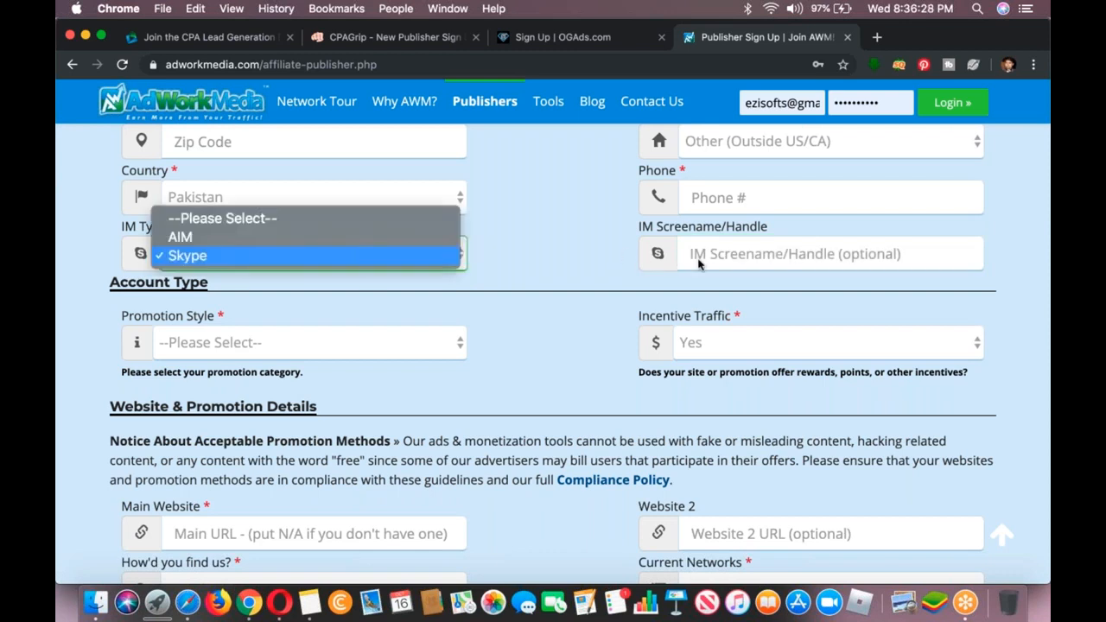
{"action": "left_click", "coordinate": [431, 277]}
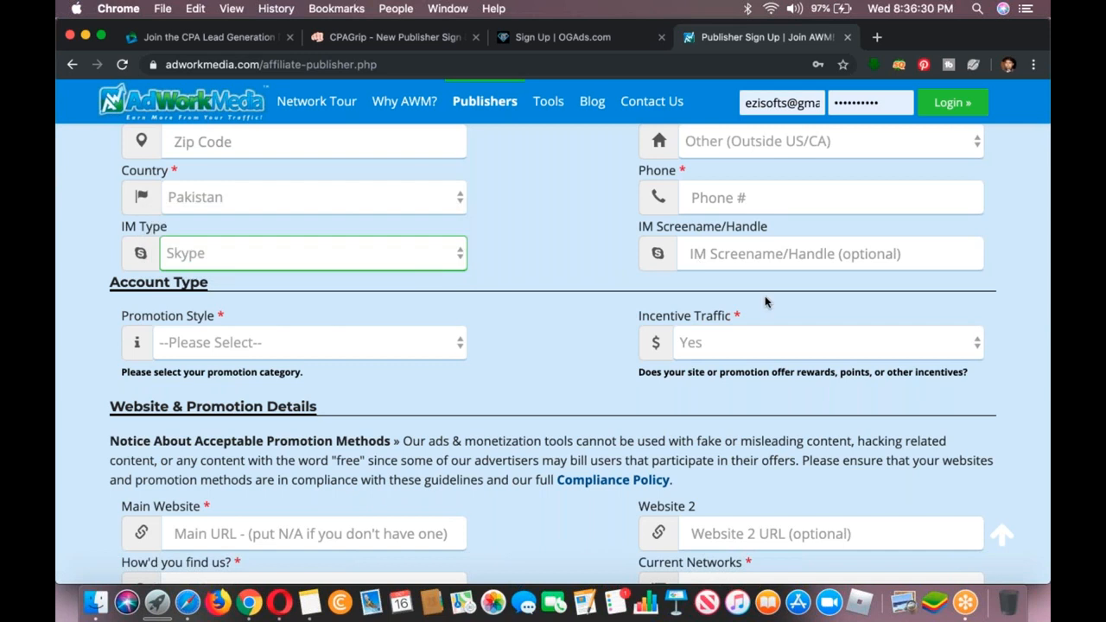
Step: Set Promotion Style to Website and Incentive Traffic to No
{"action": "scroll", "coordinate": [765, 296], "scroll_direction": "down", "scroll_amount": 2}
{"action": "left_click", "coordinate": [286, 279]}
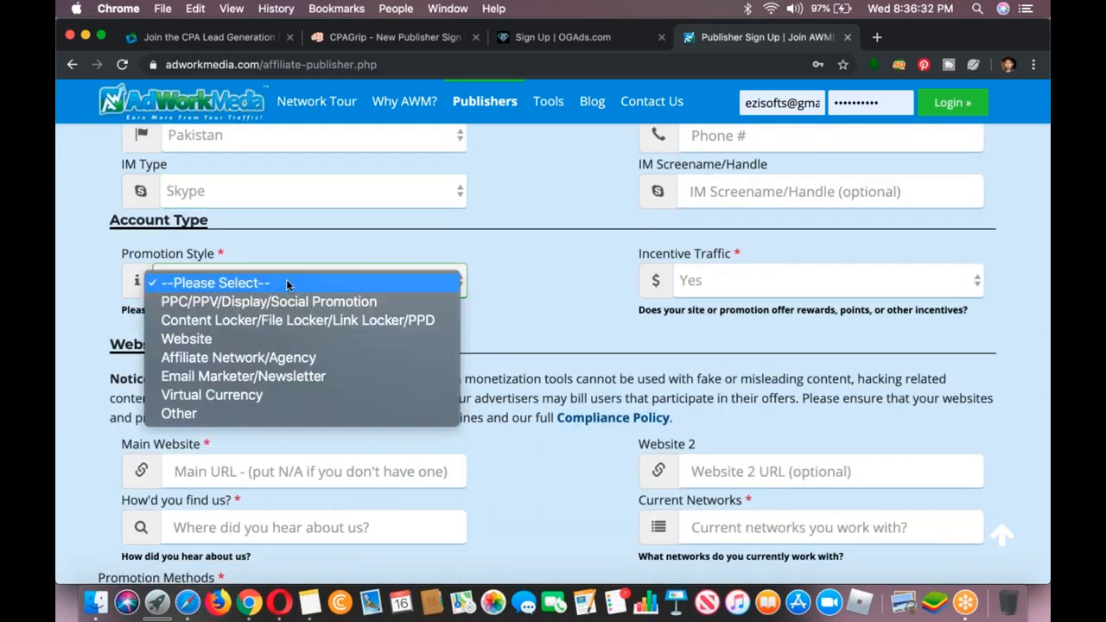
{"action": "left_click", "coordinate": [250, 339]}
{"action": "left_click", "coordinate": [724, 288]}
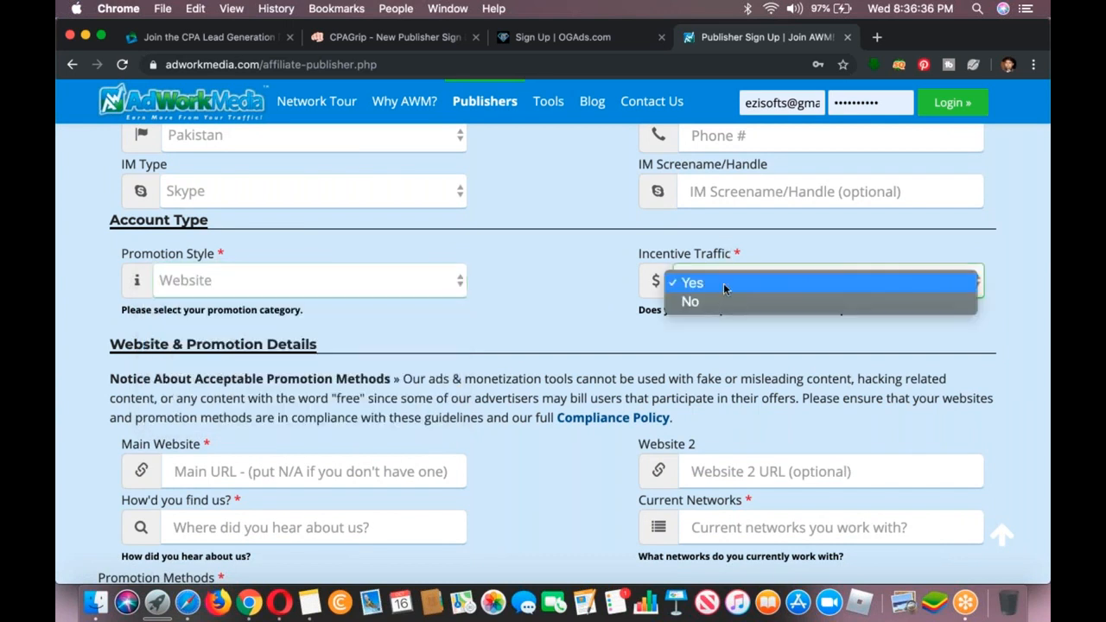
{"action": "left_click", "coordinate": [722, 301]}
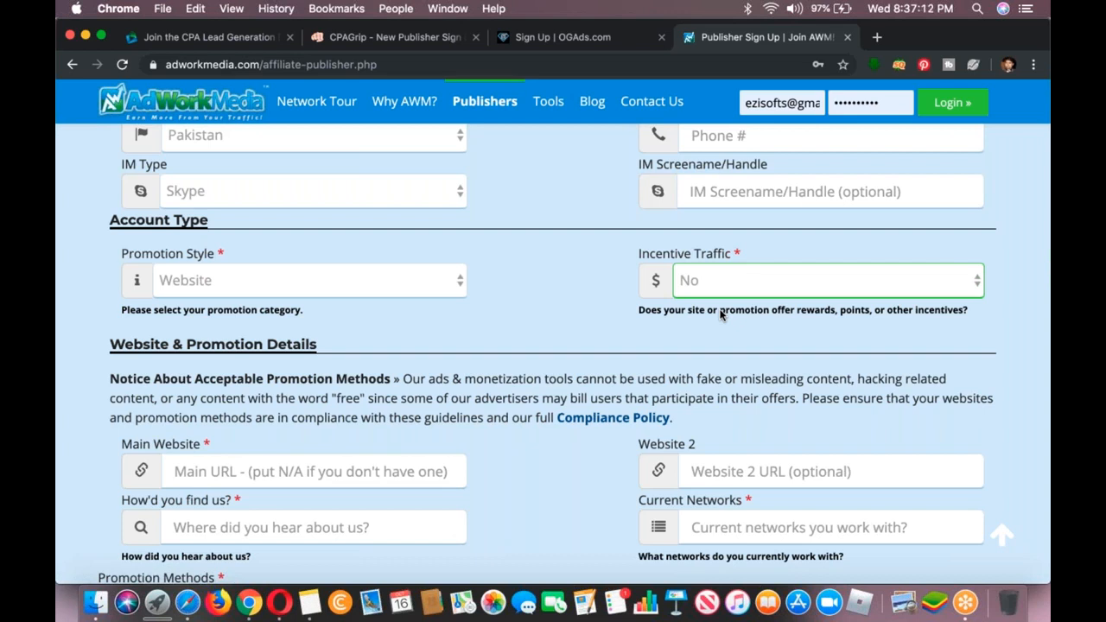
{"action": "scroll", "coordinate": [721, 315], "scroll_direction": "down", "scroll_amount": 4}
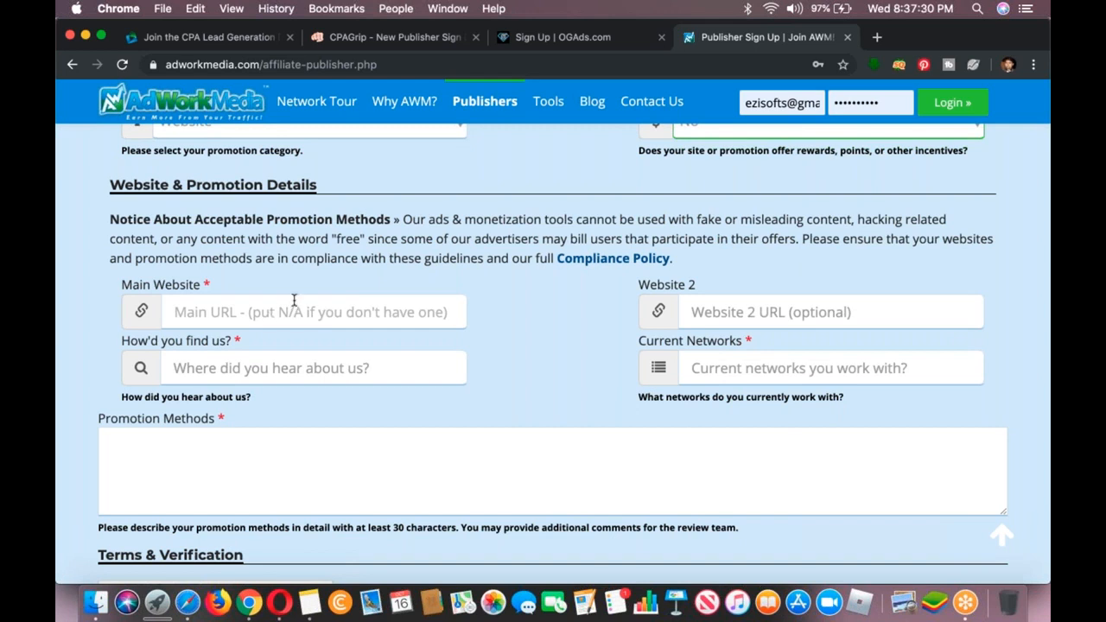
Step: Answer How'd you find us with 'My teacher told me about your cpa network!'
{"action": "scroll", "coordinate": [273, 306], "scroll_direction": "down", "scroll_amount": 3}
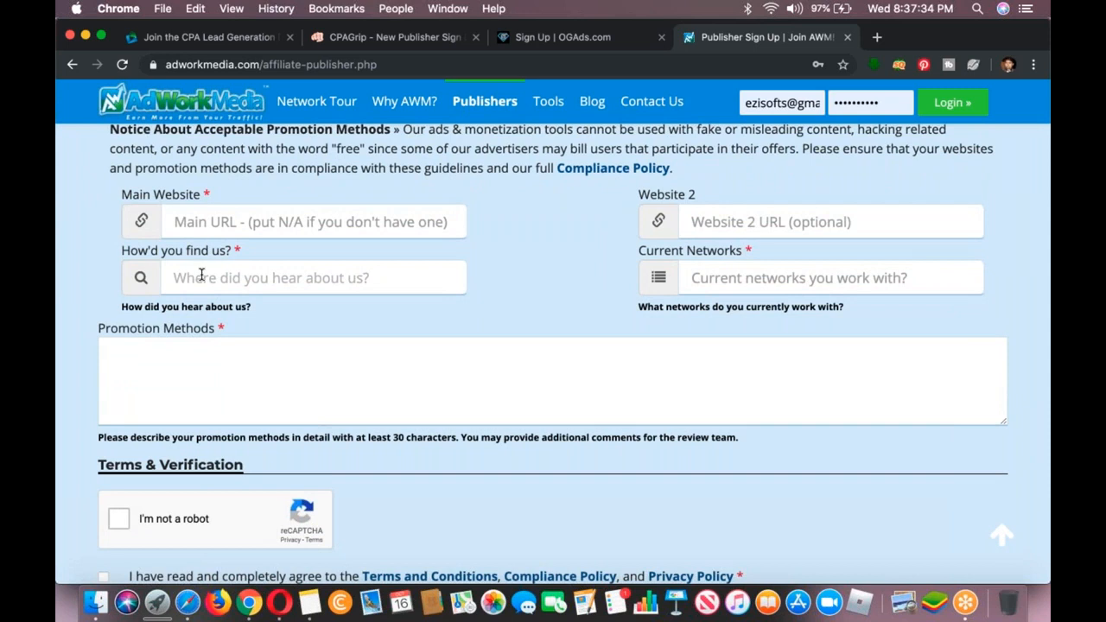
{"action": "left_click", "coordinate": [201, 275]}
{"action": "type", "text": "My teac"}
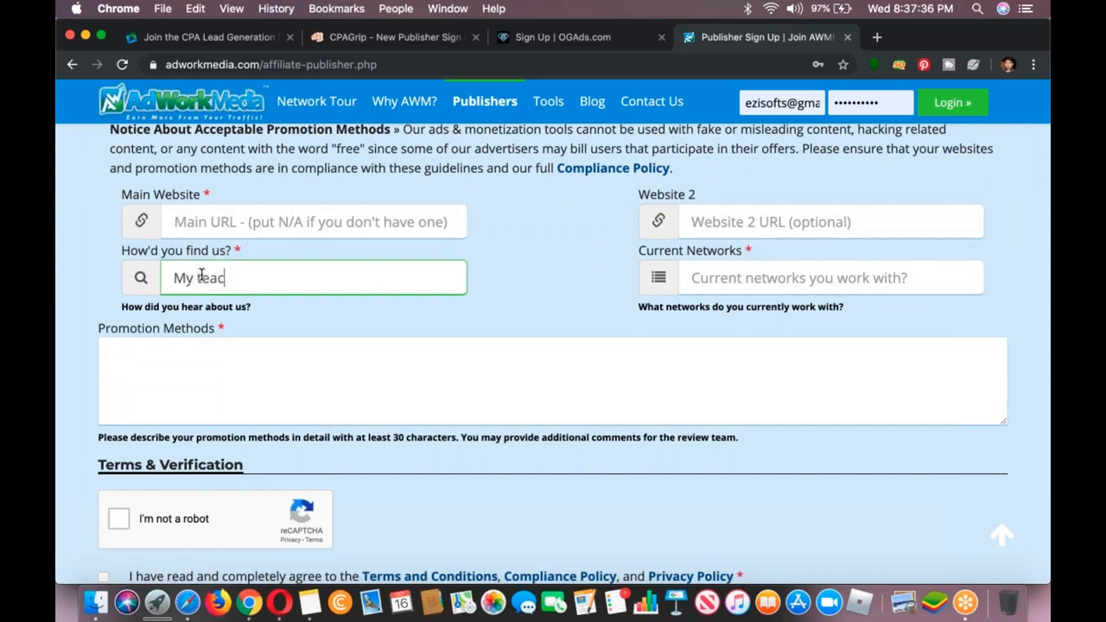
{"action": "type", "text": "her told me about "}
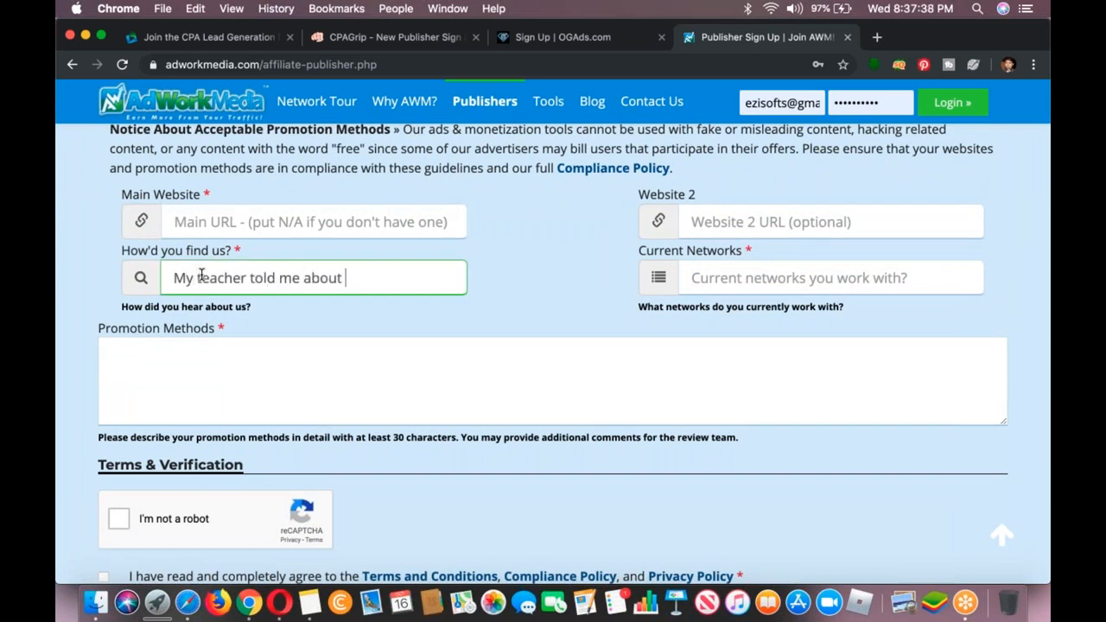
{"action": "type", "text": "your cpa network!"}
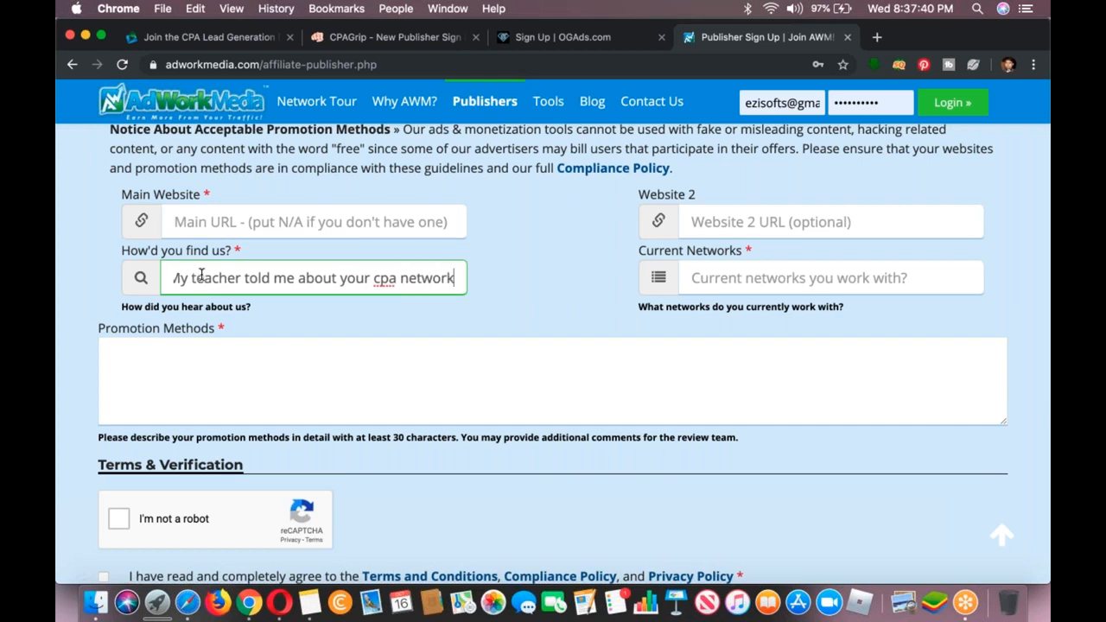
Step: Enter OGAds as the current network, replacing the first CPAGrip entry
{"action": "left_click", "coordinate": [762, 269]}
{"action": "type", "text": "CPA"}
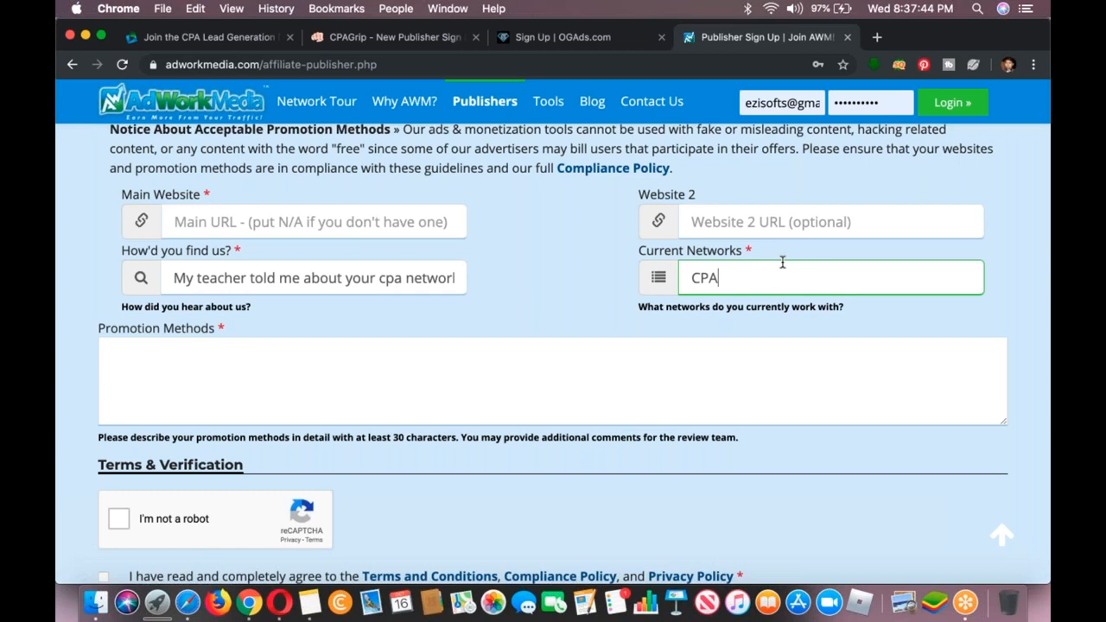
{"action": "type", "text": "Grip or"}
{"action": "key", "text": "BackSpace"}
{"action": "key", "text": "BackSpace"}
{"action": "key", "text": "BackSpace"}
{"action": "key", "text": "super+a"}
{"action": "type", "text": "OGAD"}
{"action": "key", "text": "BackSpace"}
{"action": "type", "text": "ds"}
Step: Complete the reCAPTCHA check and accept the terms and the no-fraudulent-leads pledge
{"action": "left_click", "coordinate": [296, 360]}
{"action": "left_click", "coordinate": [120, 519]}
{"action": "scroll", "coordinate": [164, 519], "scroll_direction": "down", "scroll_amount": 2}
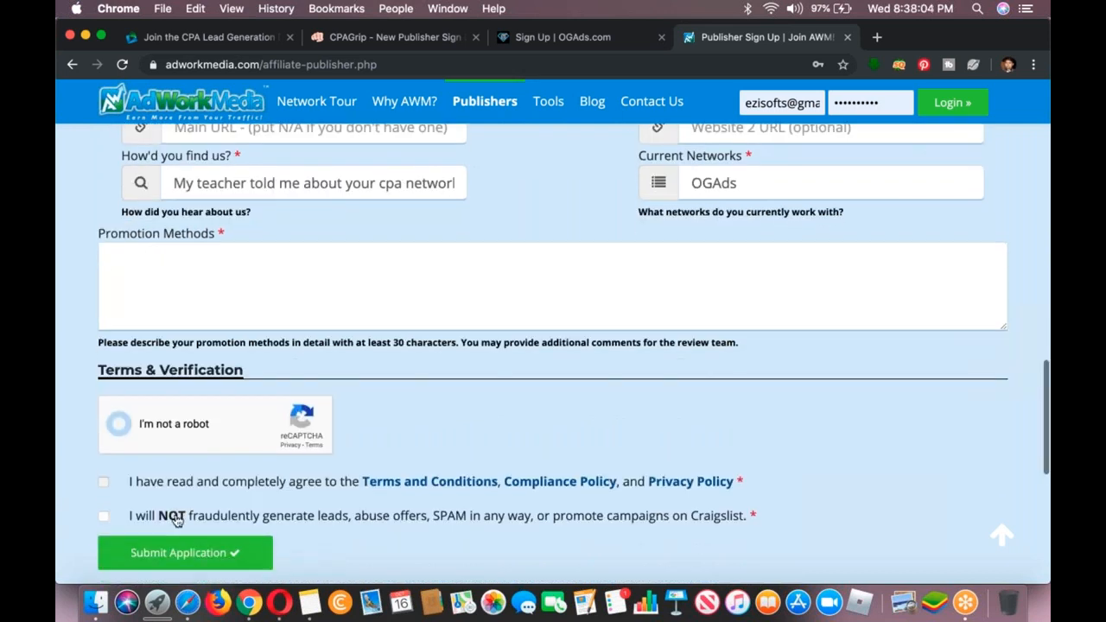
{"action": "left_click", "coordinate": [103, 482]}
{"action": "left_click", "coordinate": [104, 517]}
Step: Describe promotion methods: selecting offers, building landing pages, promoting via PPC Networks, Social Media and SEO
{"action": "left_click", "coordinate": [259, 277]}
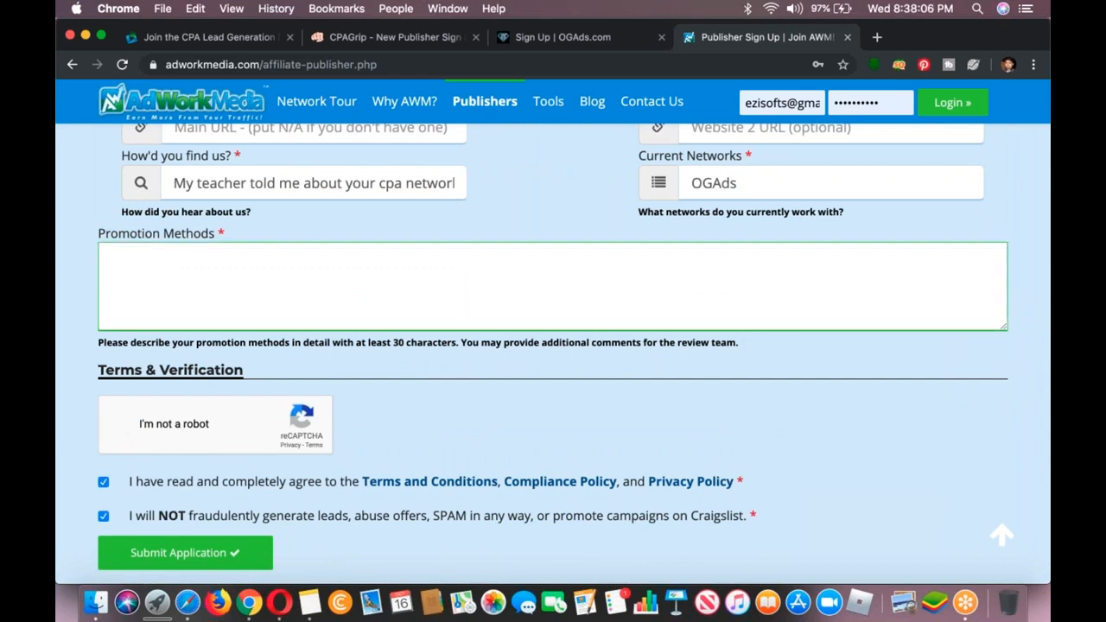
{"action": "type", "text": "I know how  to s"}
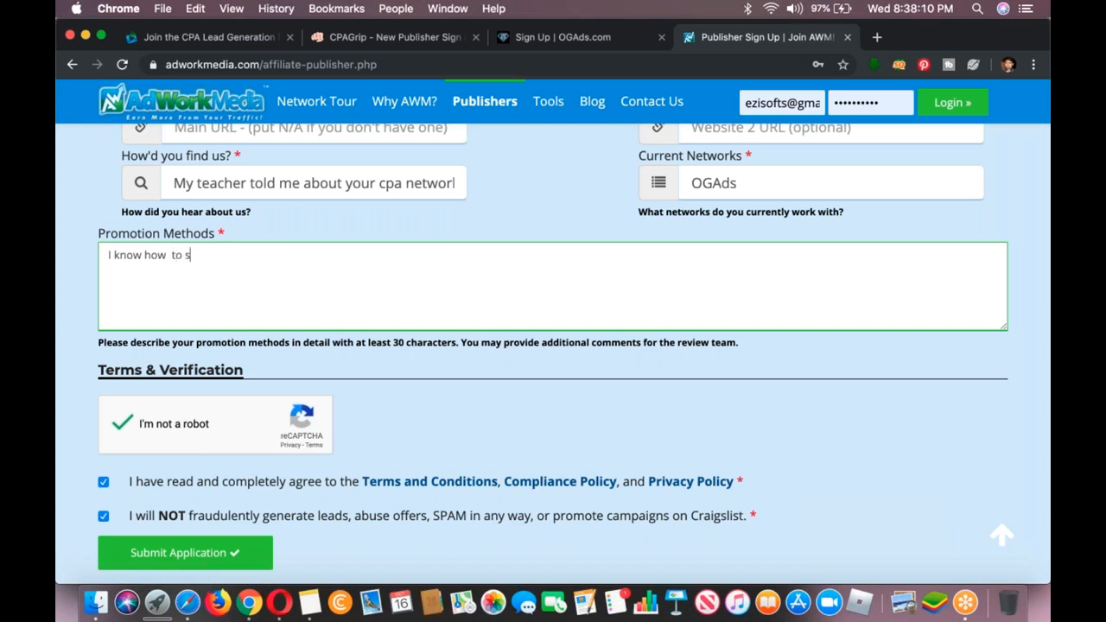
{"action": "type", "text": "elect an offer, create a landing "}
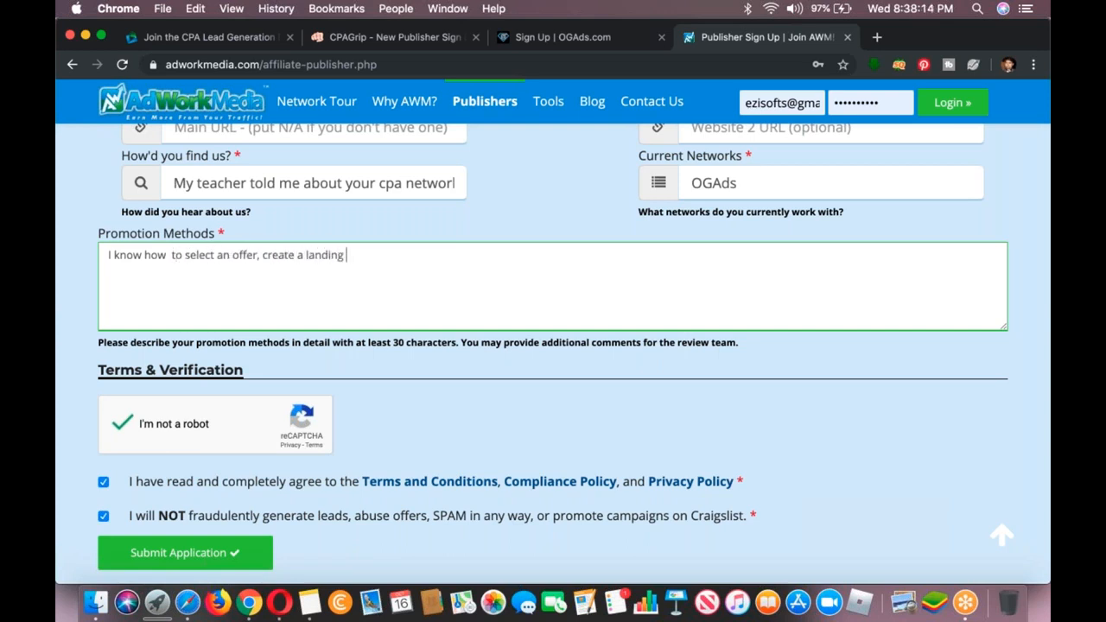
{"action": "type", "text": "page and then promot"}
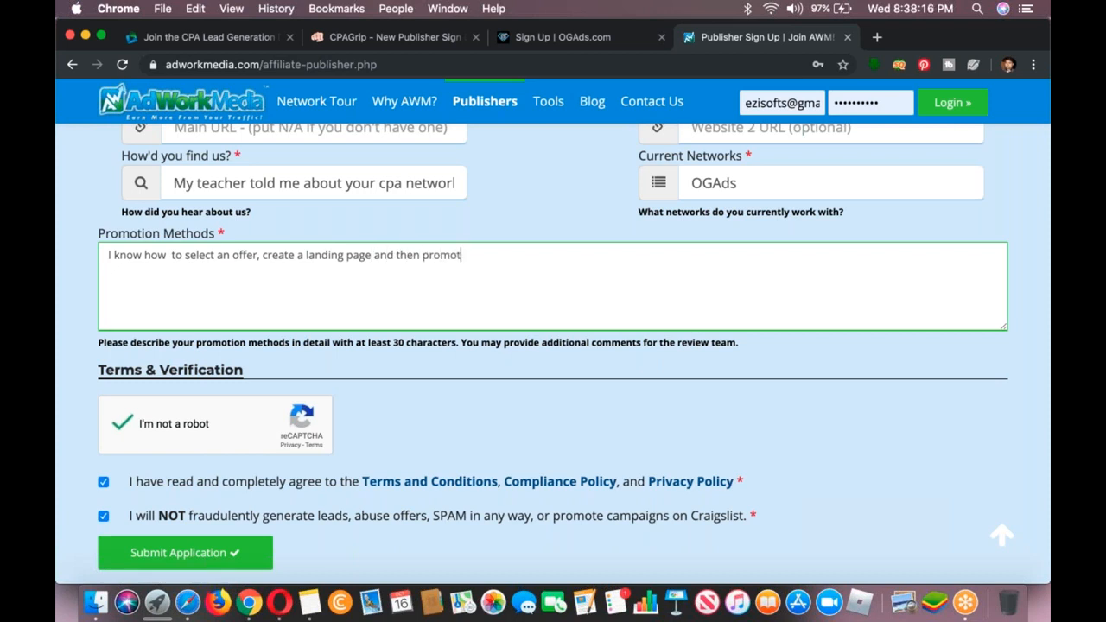
{"action": "type", "text": "e it on PPC Netowkr"}
{"action": "key", "text": "BackSpace"}
{"action": "key", "text": "BackSpace"}
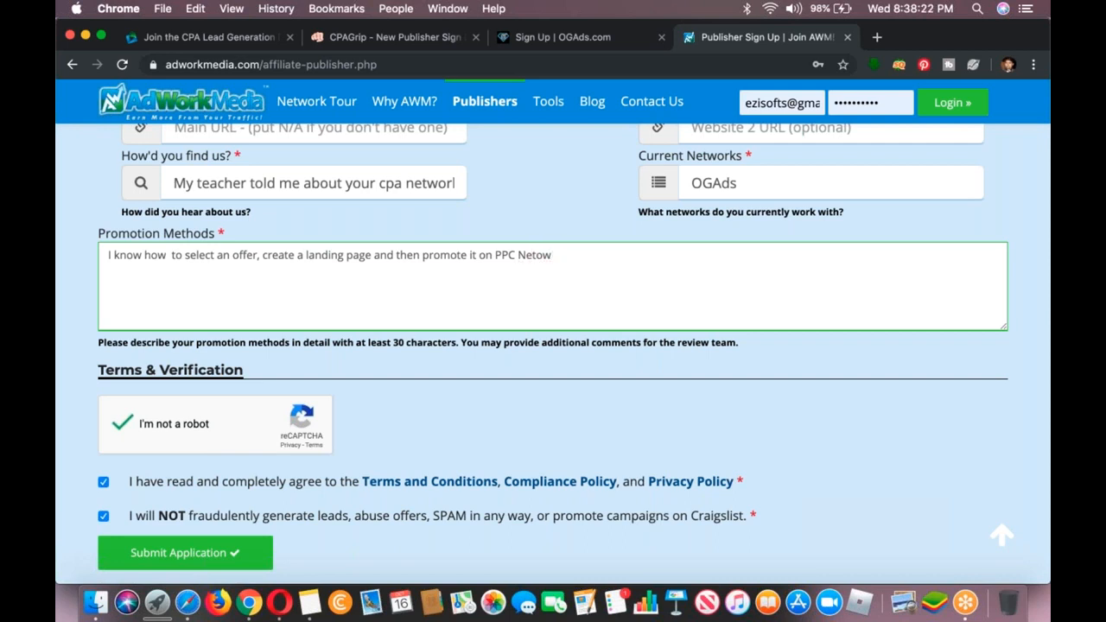
{"action": "key", "text": "BackSpace"}
{"action": "key", "text": "BackSpace"}
{"action": "key", "text": "BackSpace"}
{"action": "type", "text": "TWOR"}
{"action": "key", "text": "BackSpace"}
{"action": "key", "text": "BackSpace"}
{"action": "key", "text": "BackSpace"}
{"action": "key", "text": "BackSpace"}
{"action": "type", "text": "tworks, Social Media "}
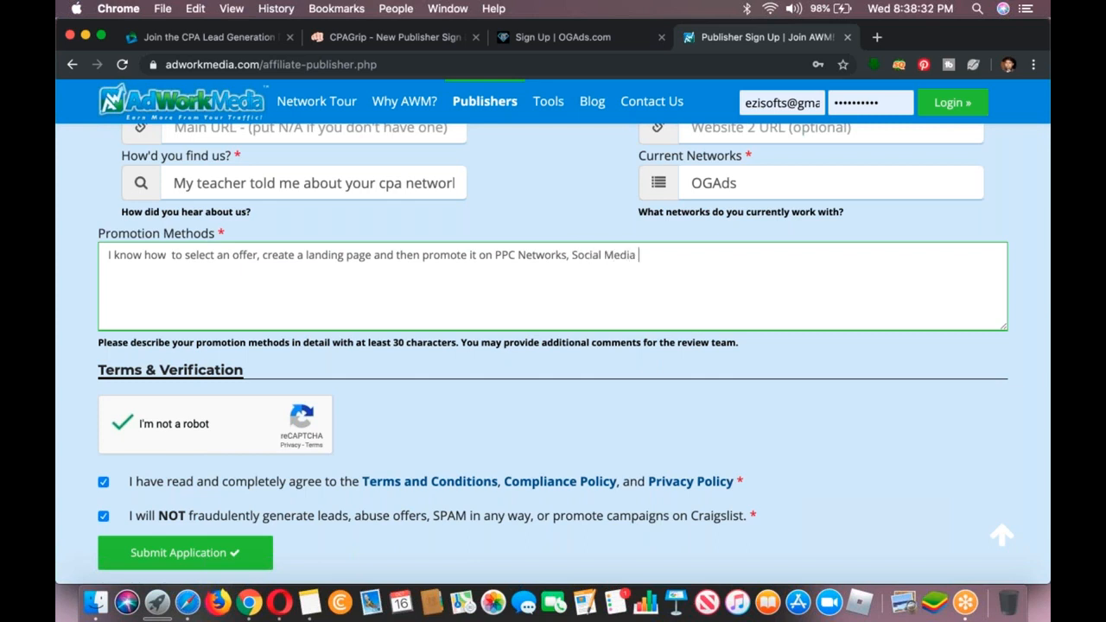
{"action": "type", "text": "& through SEO!"}
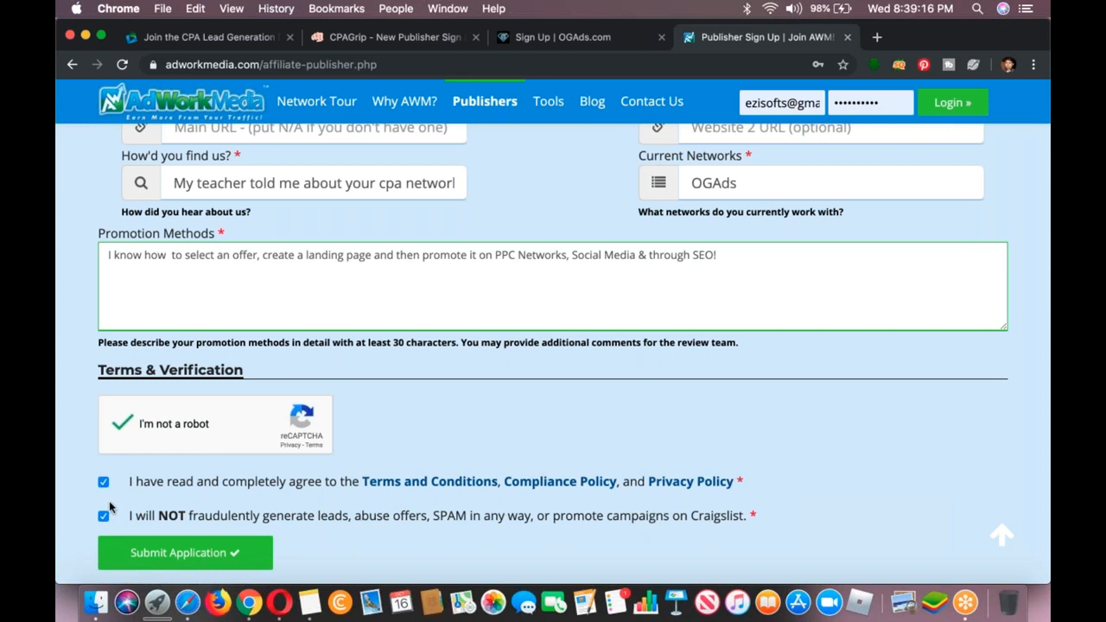
{"action": "scroll", "coordinate": [216, 384], "scroll_direction": "up", "scroll_amount": 5}
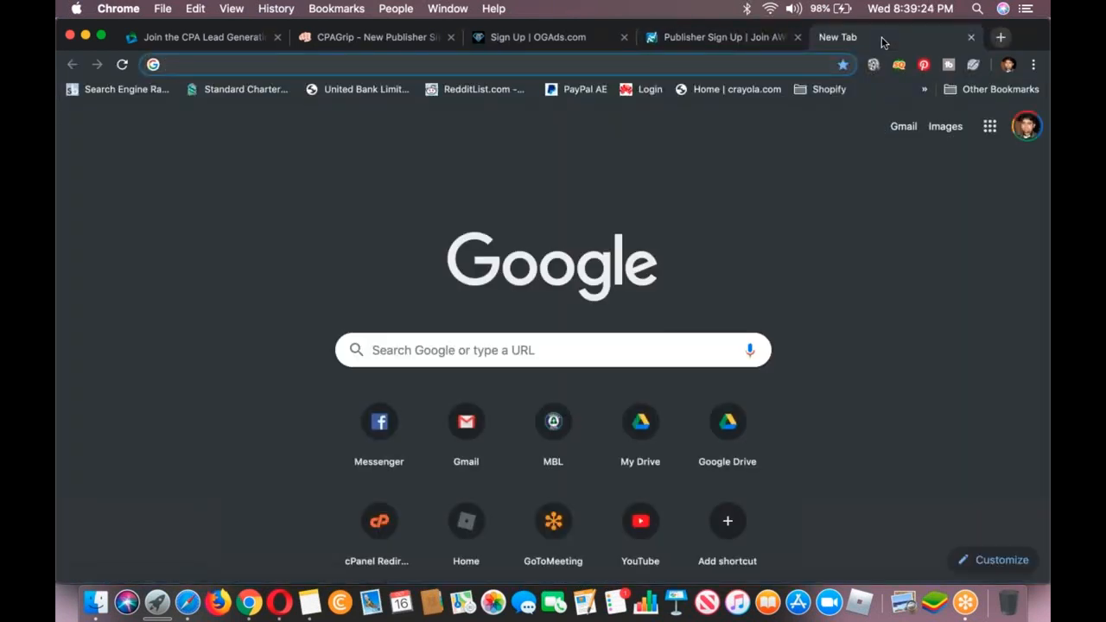
Step: Open Namecheap and Lean Domain Search in separate new tabs
{"action": "type", "text": "namecheap.com"}
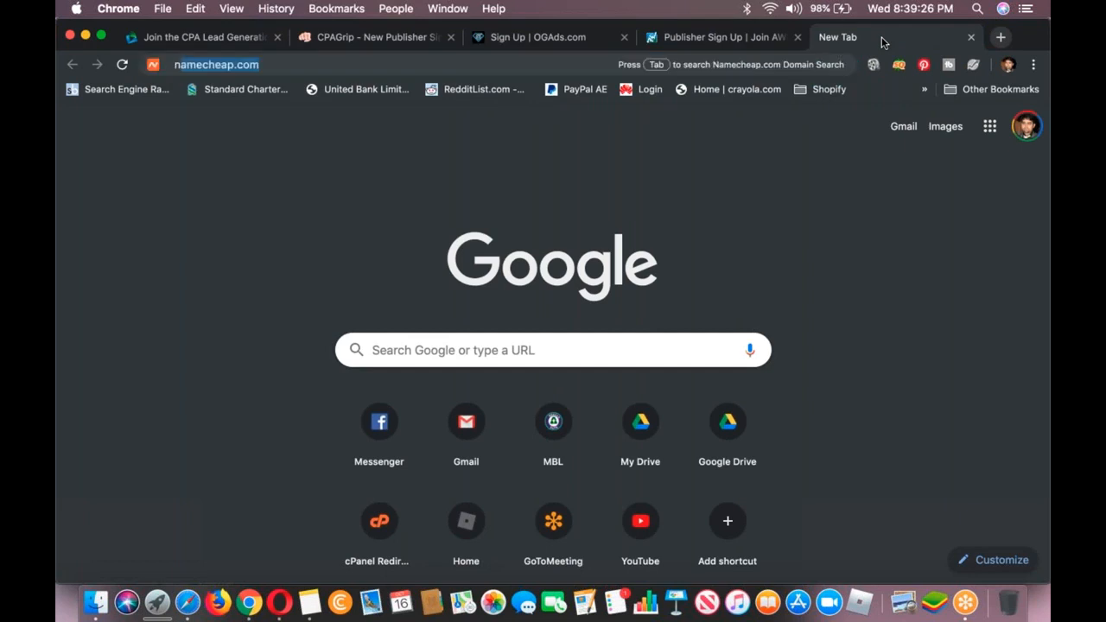
{"action": "key", "text": "Return"}
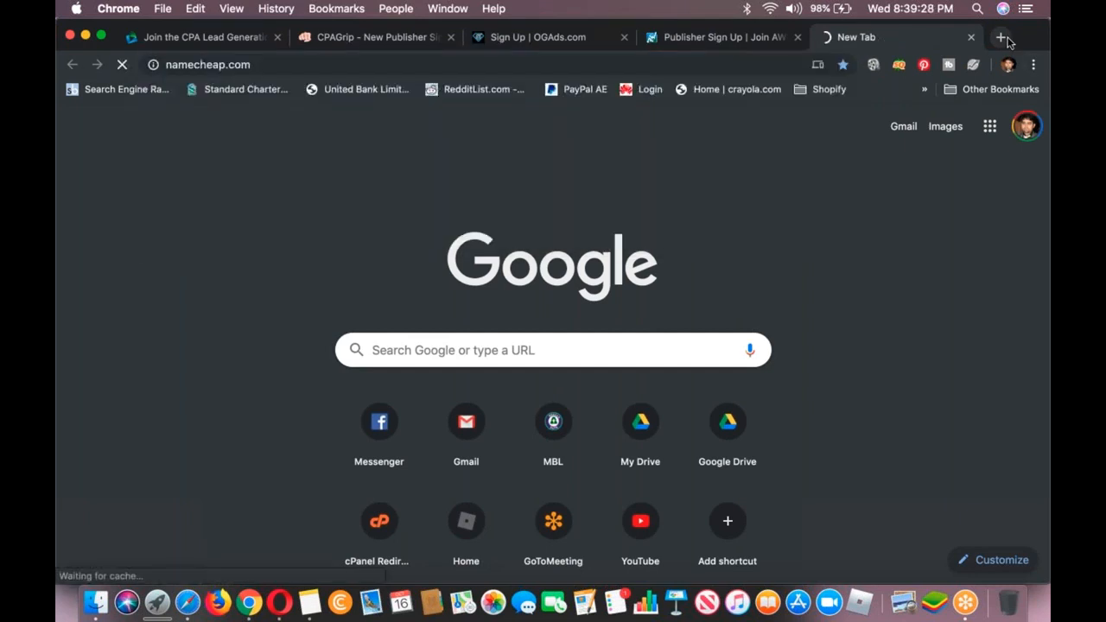
{"action": "left_click", "coordinate": [1002, 38]}
{"action": "type", "text": "lean"}
{"action": "key", "text": "Return"}
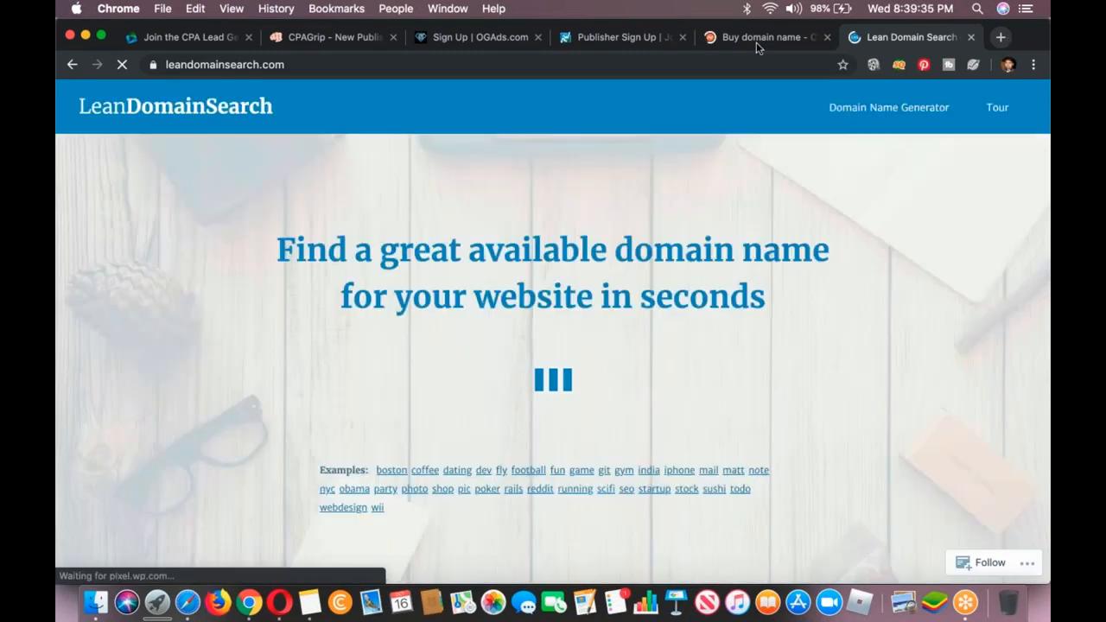
Step: Search Namecheap for the domain giftgator.host
{"action": "left_click", "coordinate": [756, 39]}
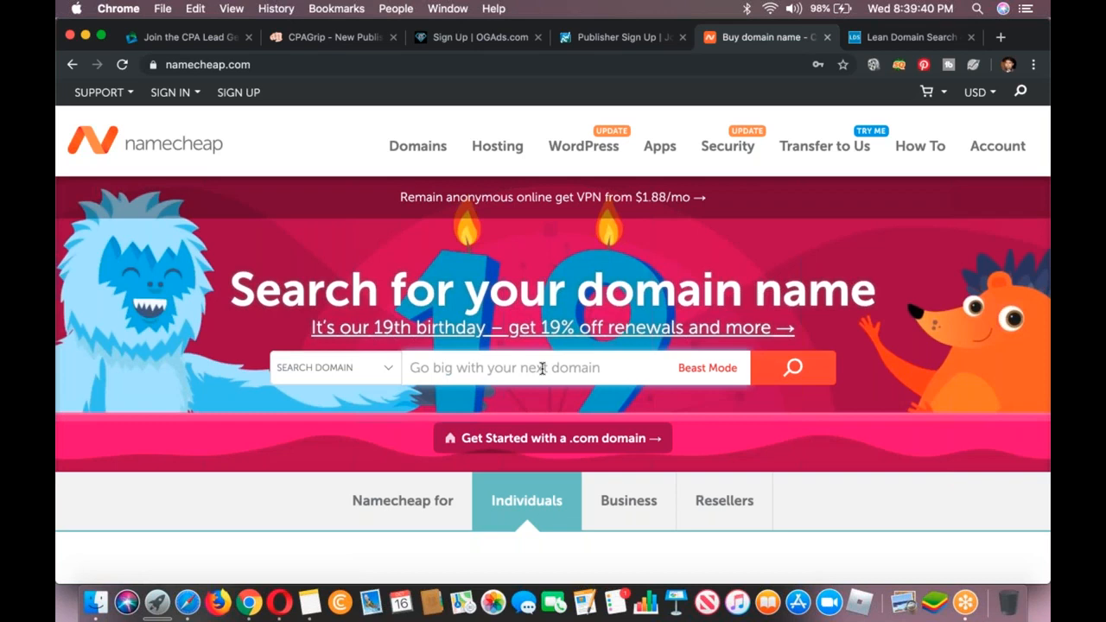
{"action": "type", "text": "giftgator"}
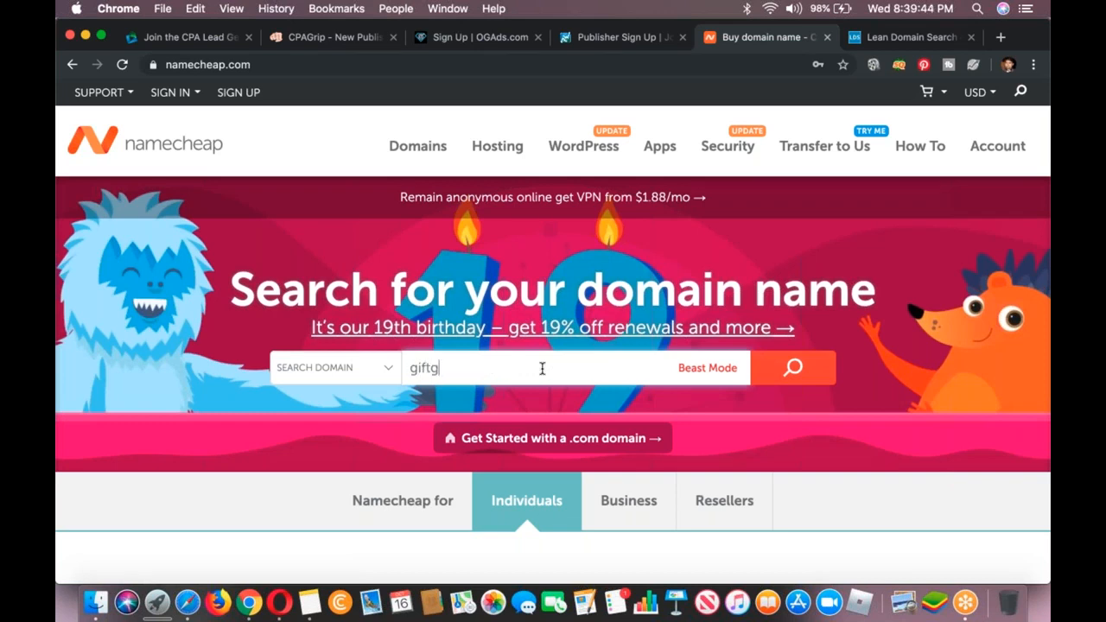
{"action": "type", "text": ".host"}
{"action": "key", "text": "Return"}
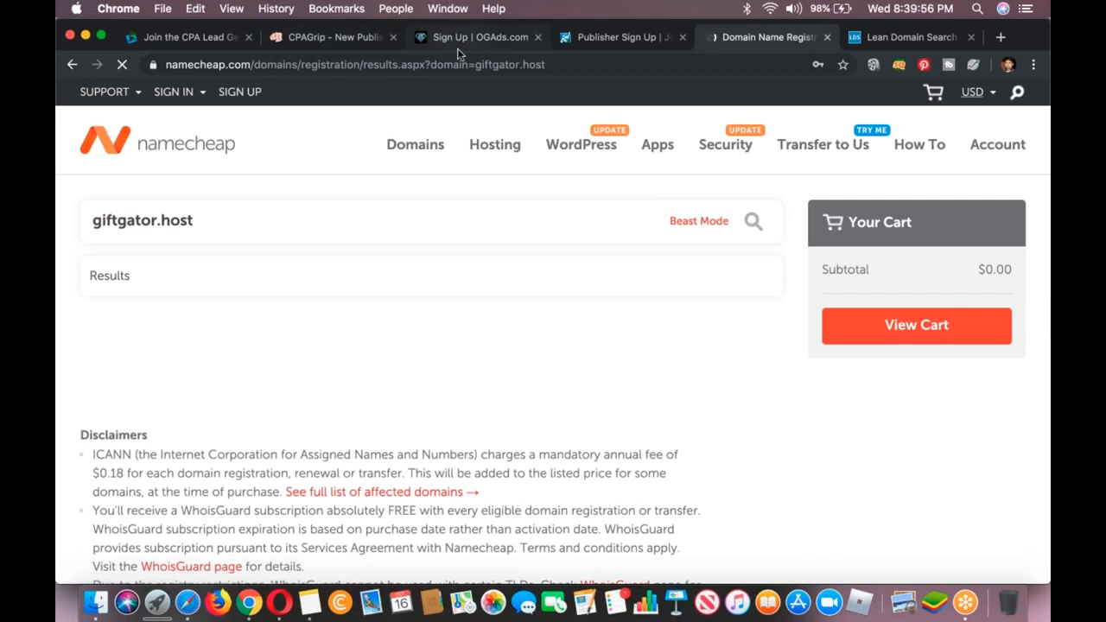
Step: Search Lean Domain Search for 'money' names, then check the giftgator.host result on Namecheap
{"action": "left_click", "coordinate": [907, 36]}
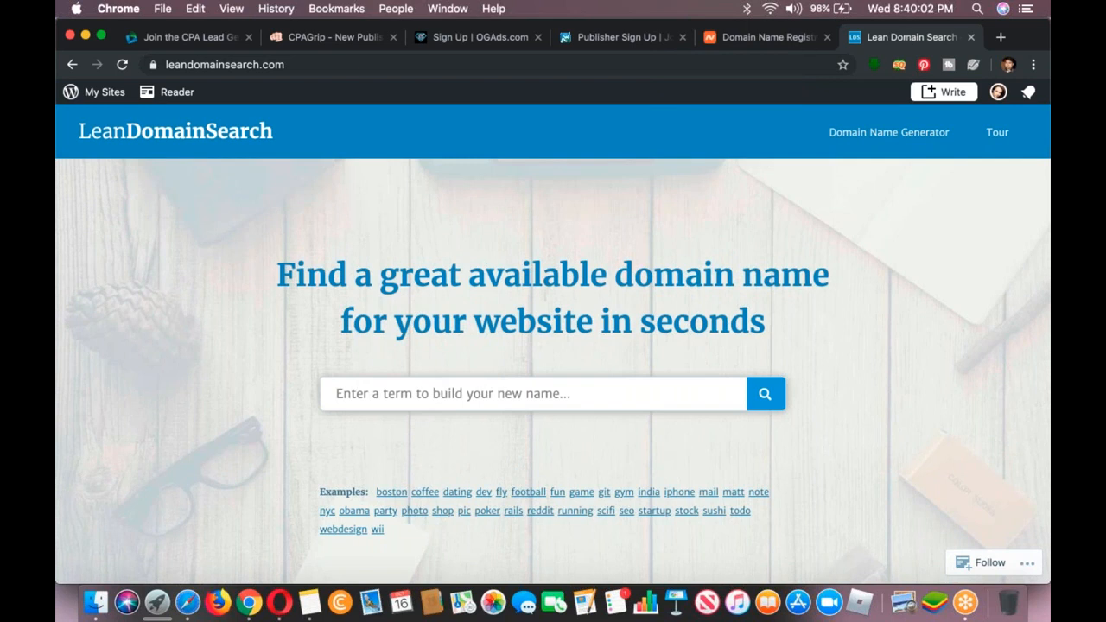
{"action": "scroll", "coordinate": [554, 345], "scroll_direction": "down", "scroll_amount": 4}
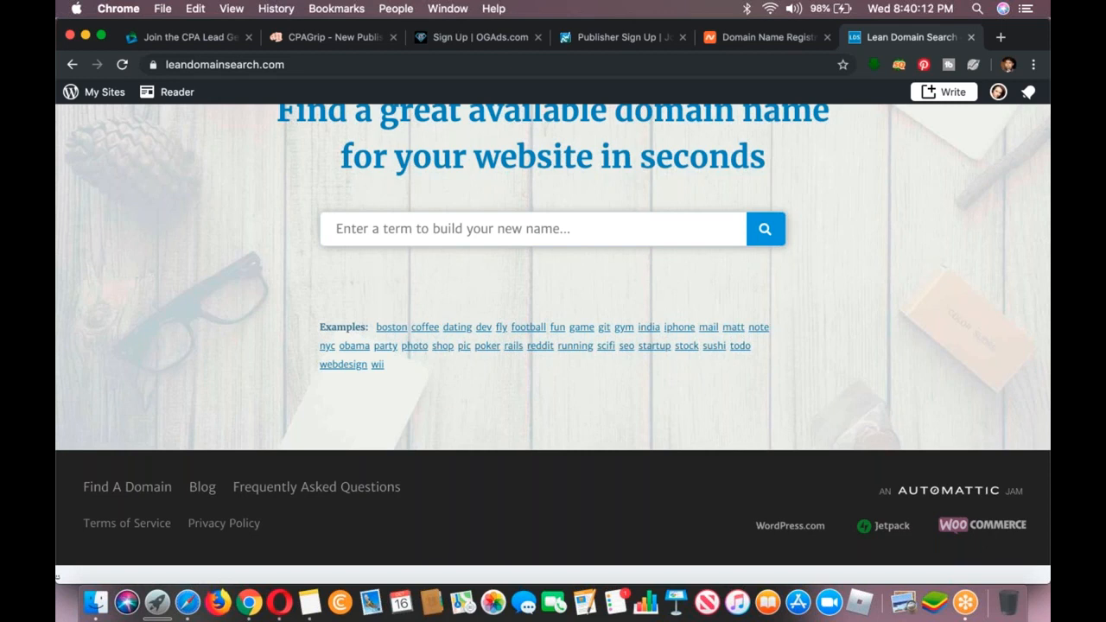
{"action": "left_click", "coordinate": [408, 238]}
{"action": "type", "text": "money"}
{"action": "key", "text": "Return"}
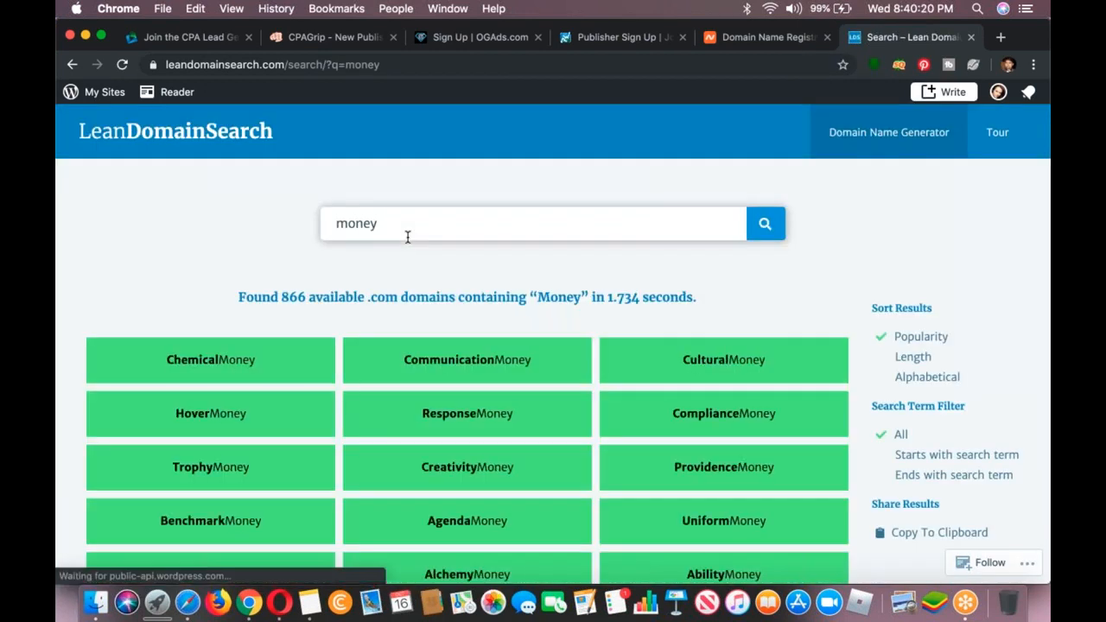
{"action": "left_click", "coordinate": [732, 39]}
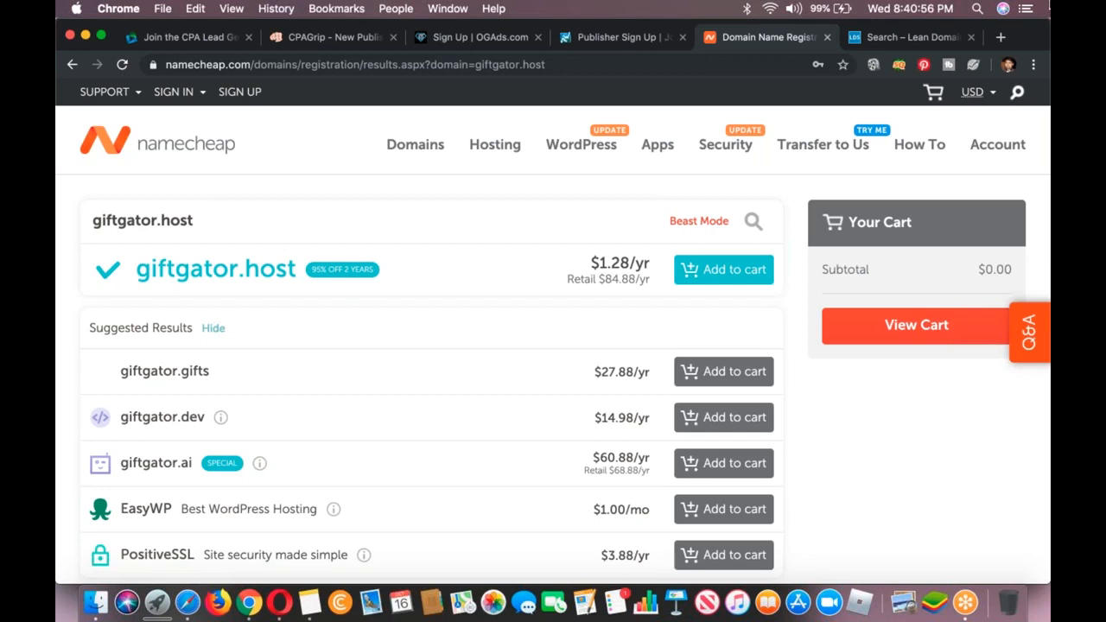
Step: Load uphost.io in a new tab and scroll to the Starter, Midi, Professional and Expert plans
{"action": "left_click", "coordinate": [1001, 37]}
{"action": "type", "text": "uphos"}
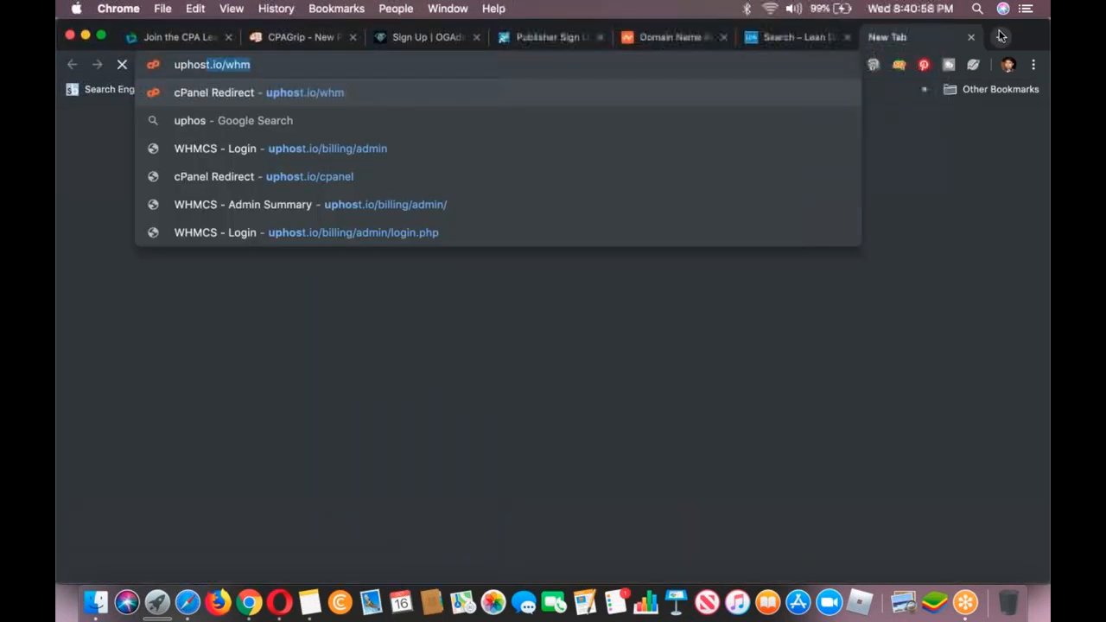
{"action": "type", "text": "."}
{"action": "type", "text": "t.io"}
{"action": "key", "text": "Delete"}
{"action": "key", "text": "Return"}
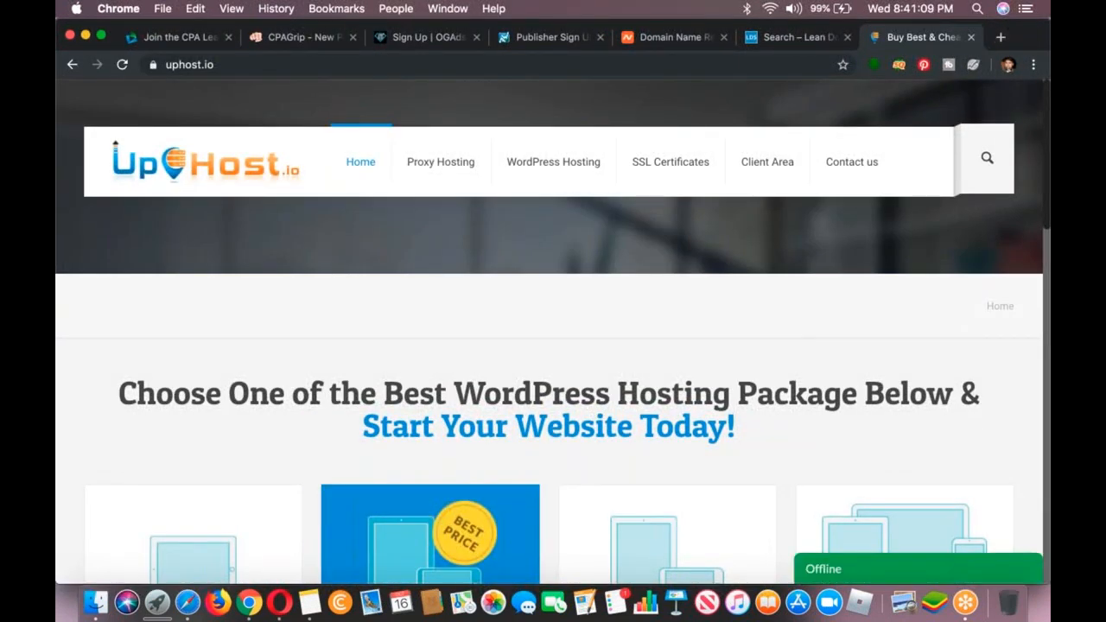
{"action": "scroll", "coordinate": [553, 346], "scroll_direction": "down", "scroll_amount": 3}
{"action": "scroll", "coordinate": [553, 346], "scroll_direction": "down", "scroll_amount": 5}
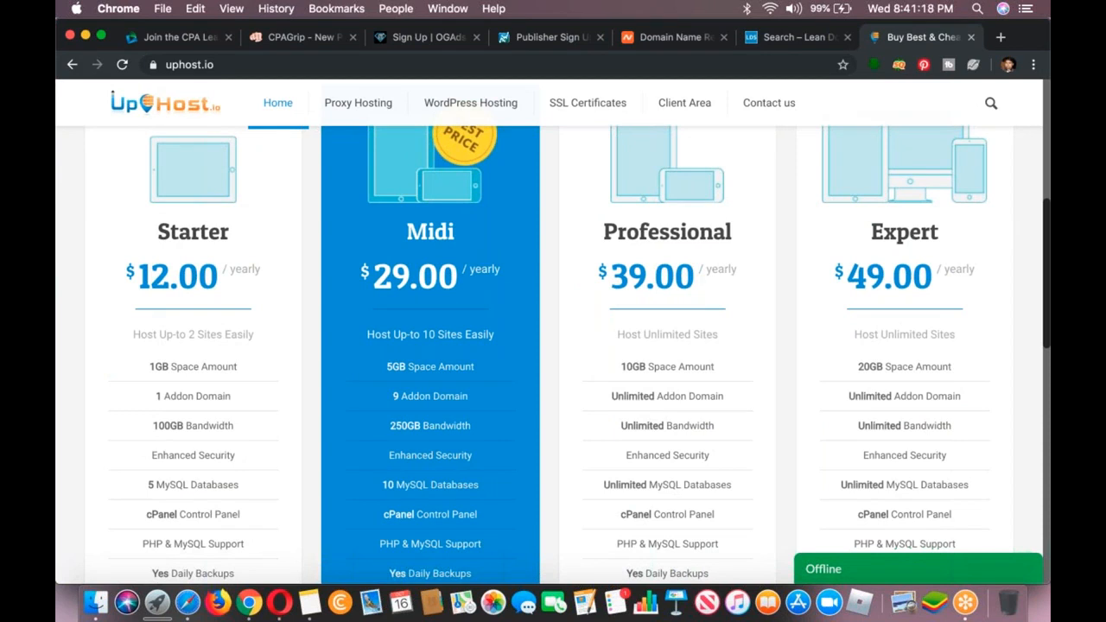
{"action": "scroll", "coordinate": [430, 501], "scroll_direction": "down", "scroll_amount": 5}
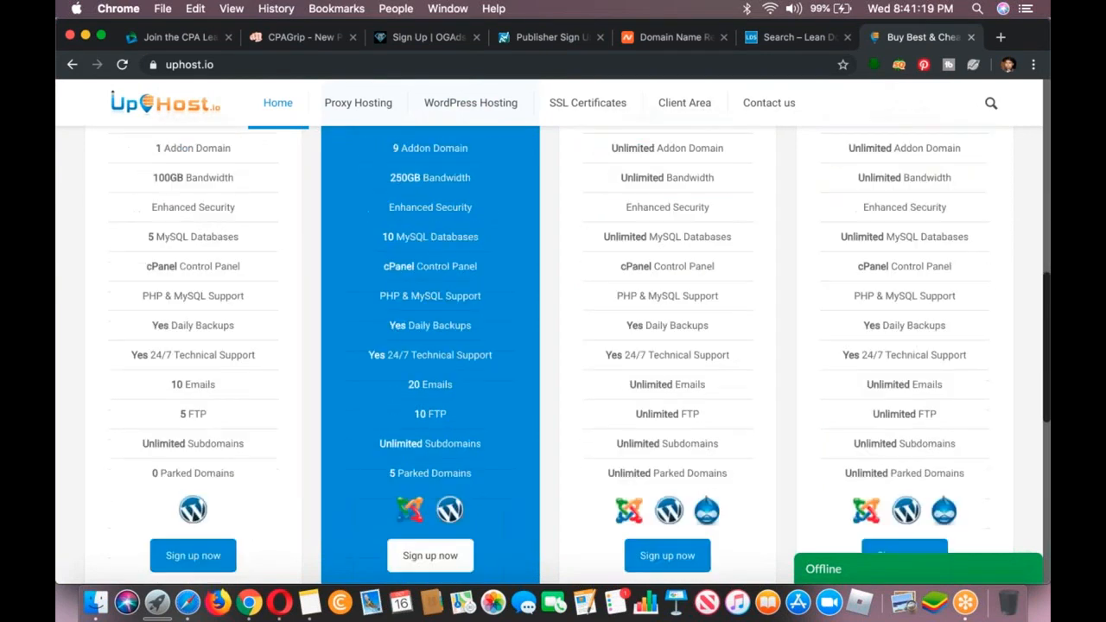
Step: Order the Midi plan with an existing domain, pasting the name copied from Namecheap
{"action": "left_click", "coordinate": [431, 501]}
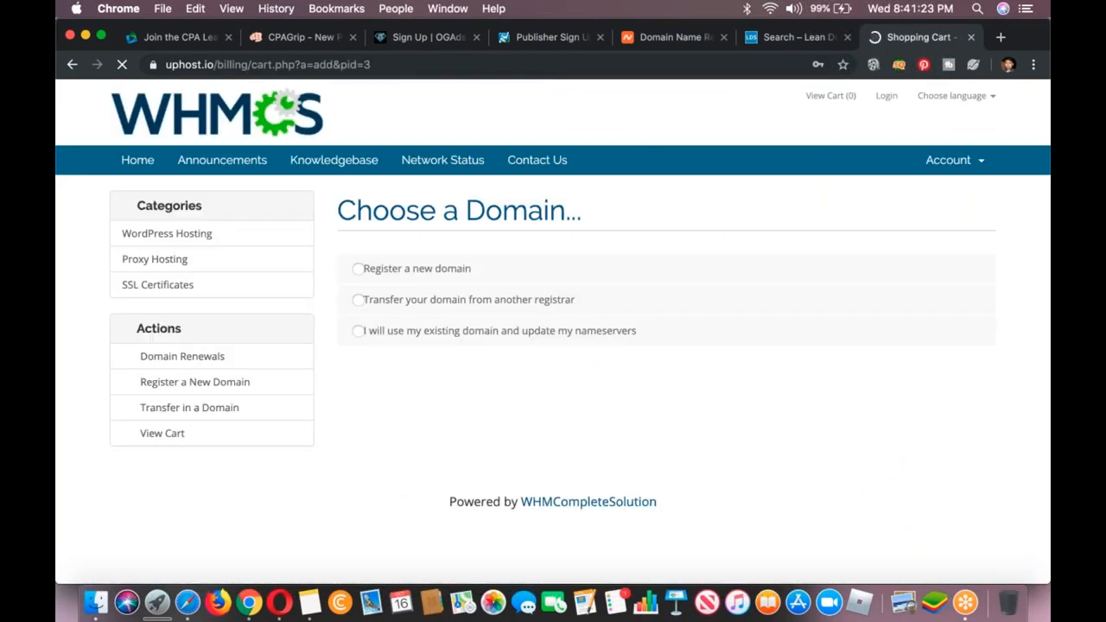
{"action": "left_click", "coordinate": [406, 380]}
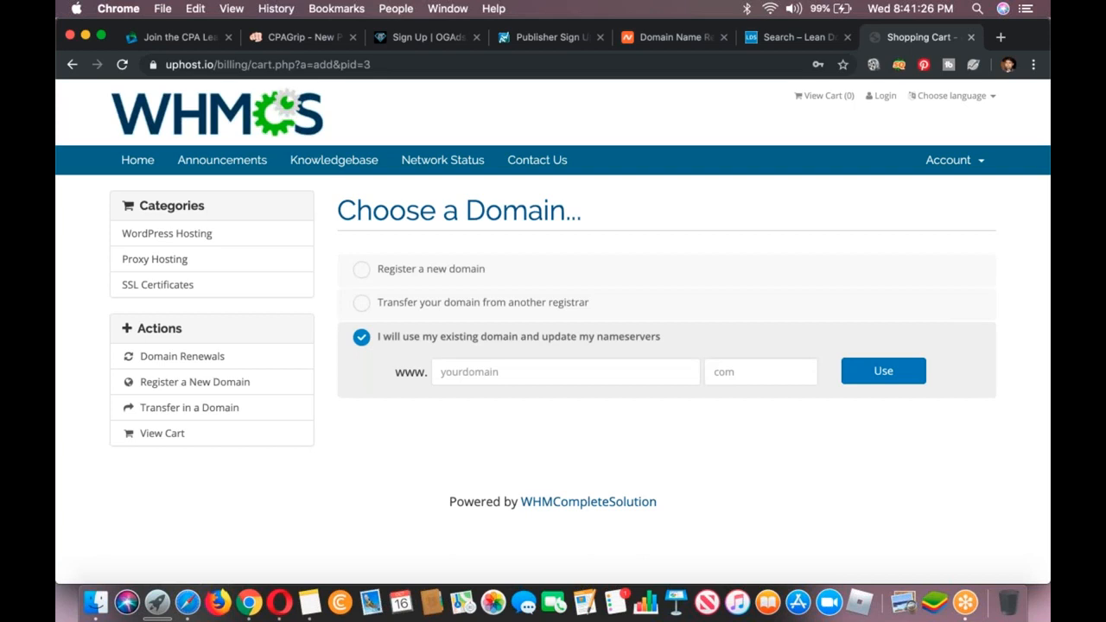
{"action": "left_click", "coordinate": [674, 37]}
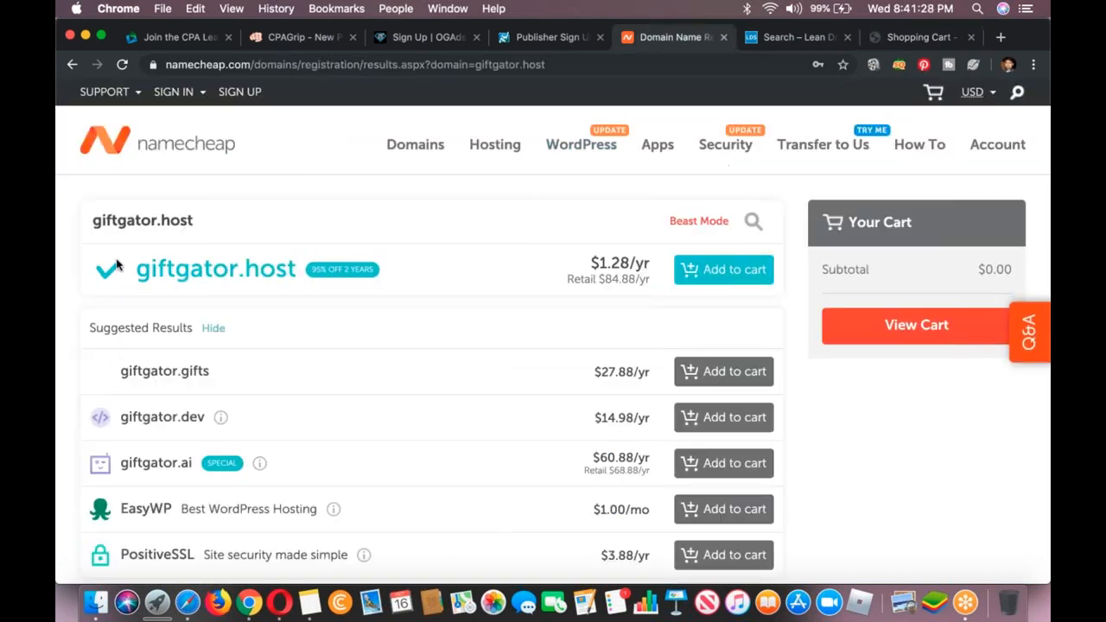
{"action": "left_click_drag", "start_coordinate": [650, 278], "coordinate": [136, 268]}
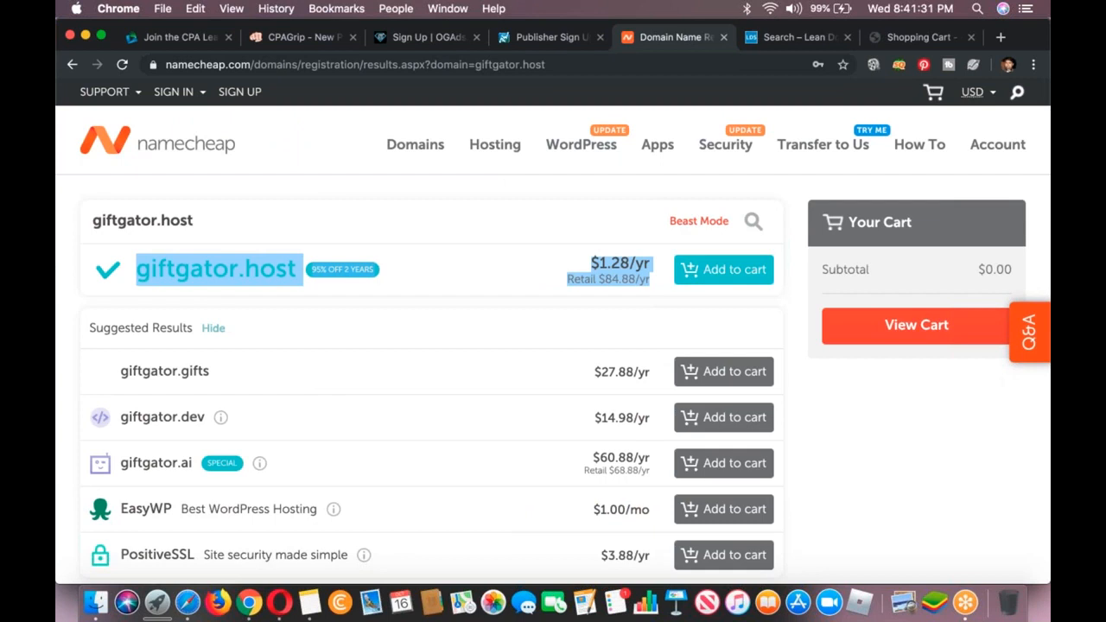
{"action": "left_click", "coordinate": [795, 38]}
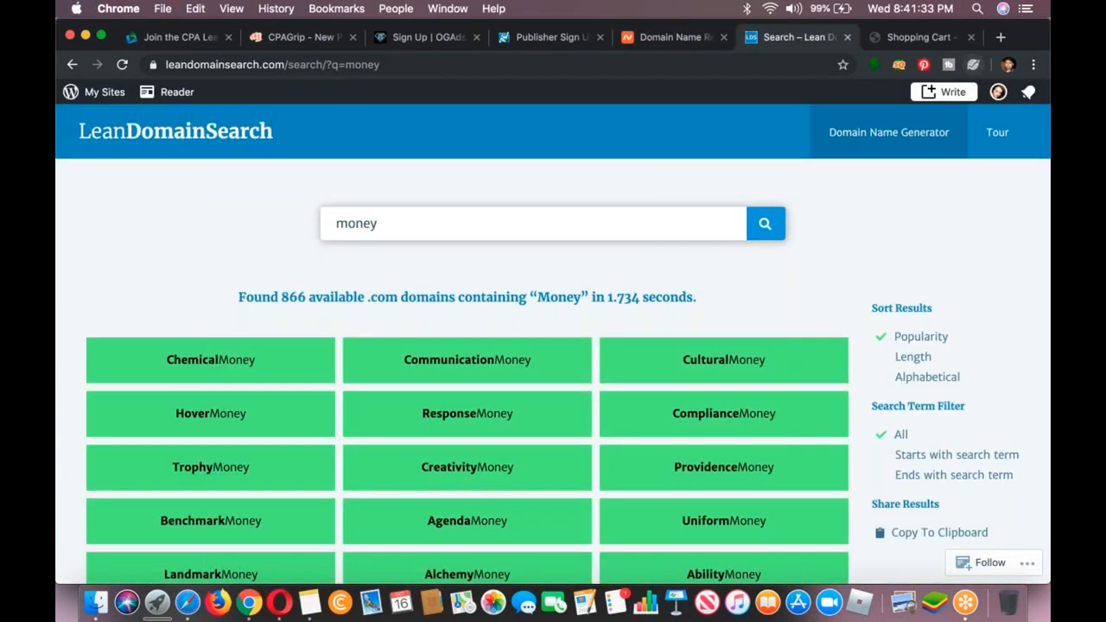
{"action": "key", "text": "ctrl+Tab"}
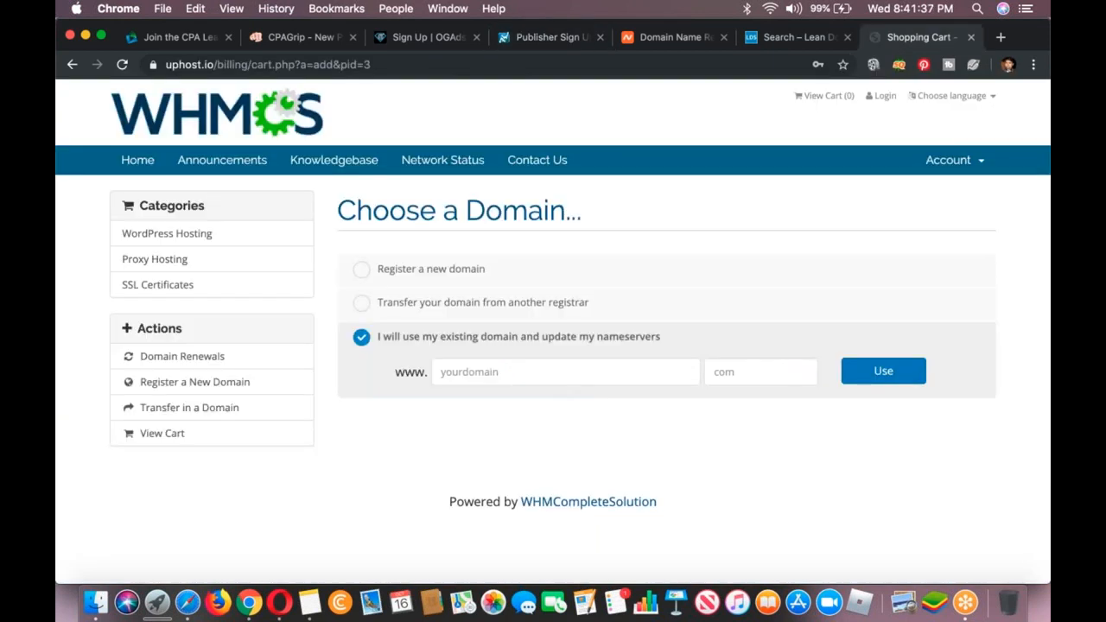
{"action": "type", "text": "gator.host 95% OFF 2 YEARS $1.28/yr Retail $84.88/yr"}
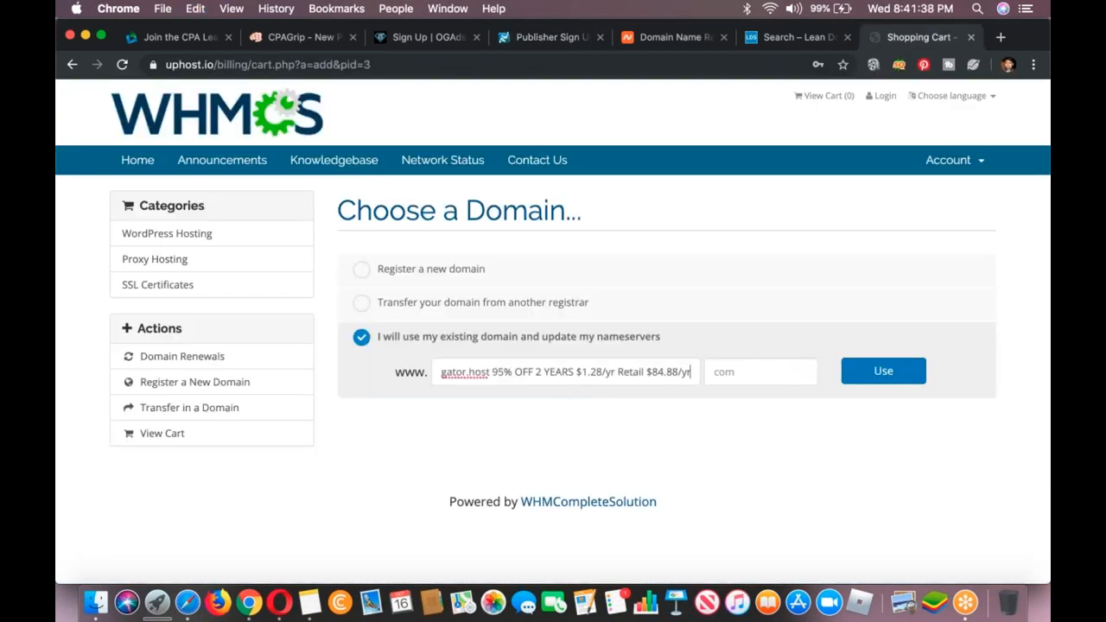
Step: Trim the domain field to giftgator, enter .host as the extension, and submit
{"action": "left_click", "coordinate": [485, 372]}
{"action": "key", "text": "shift+Down"}
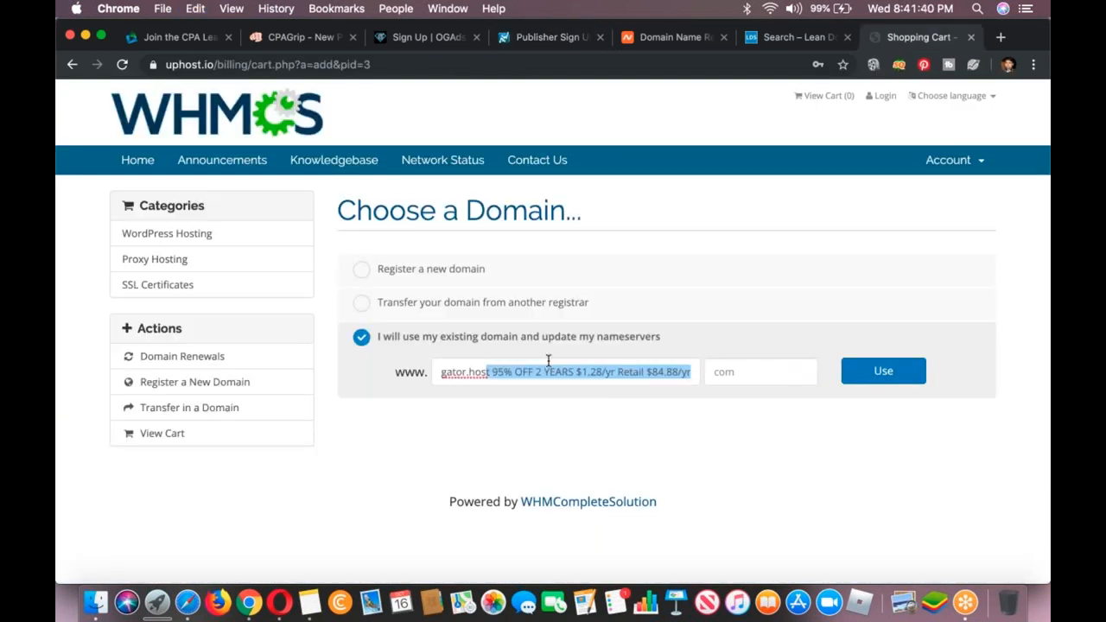
{"action": "key", "text": "BackSpace"}
{"action": "left_click", "coordinate": [478, 372]}
{"action": "key", "text": "shift+Down"}
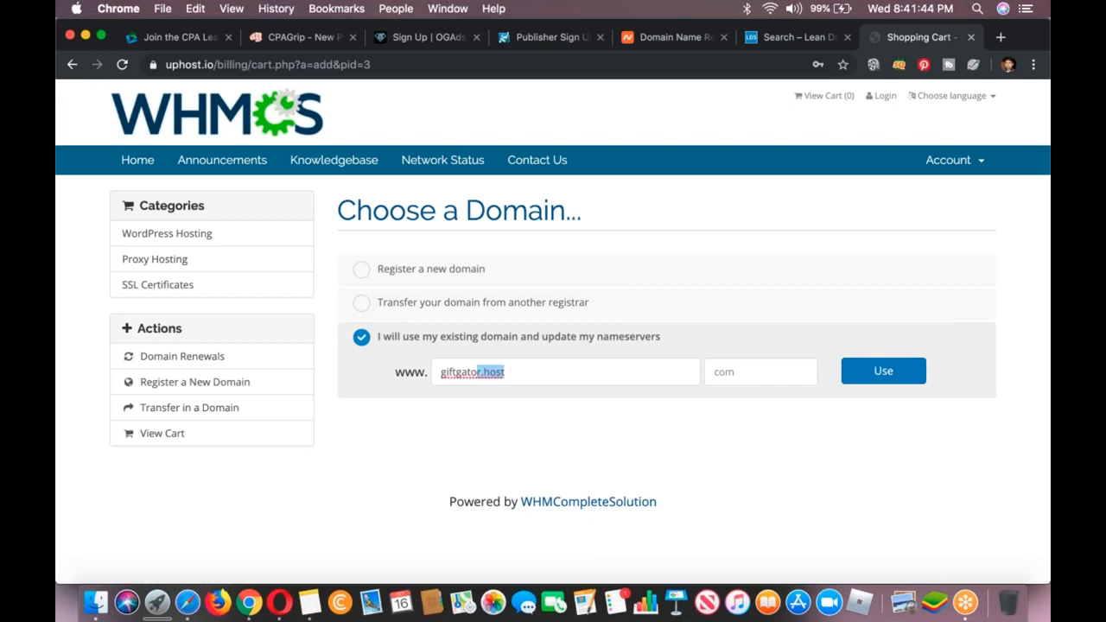
{"action": "key", "text": "BackSpace"}
{"action": "left_click", "coordinate": [713, 380]}
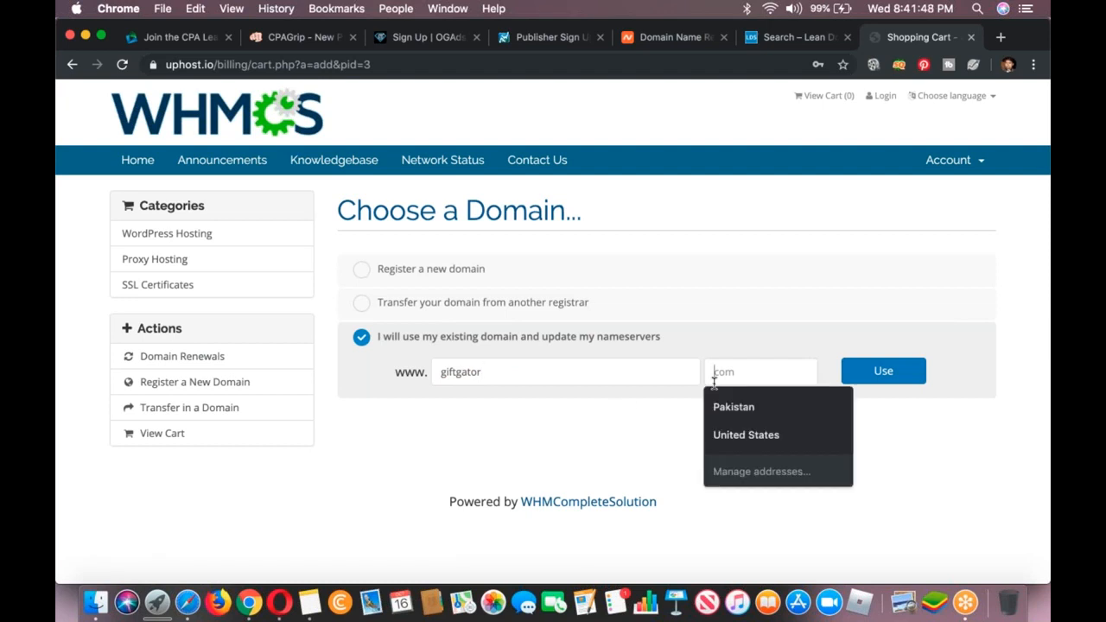
{"action": "type", "text": ".host"}
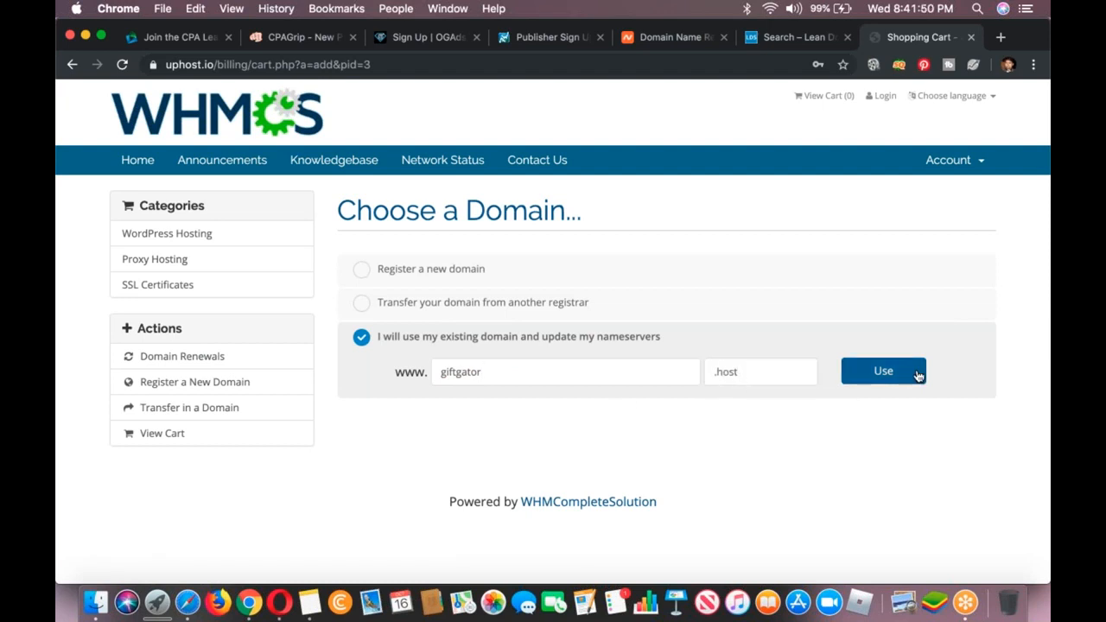
{"action": "left_click", "coordinate": [918, 374]}
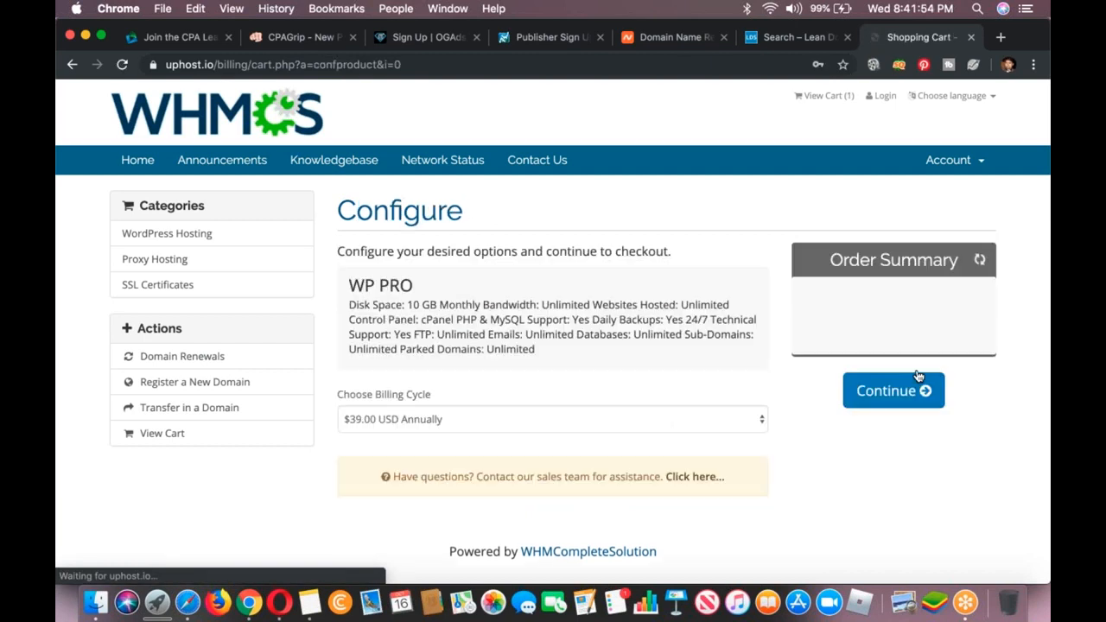
Step: Continue with the annual WP PRO plan and proceed to checkout
{"action": "scroll", "coordinate": [919, 376], "scroll_direction": "down", "scroll_amount": 2}
{"action": "left_click", "coordinate": [893, 387]}
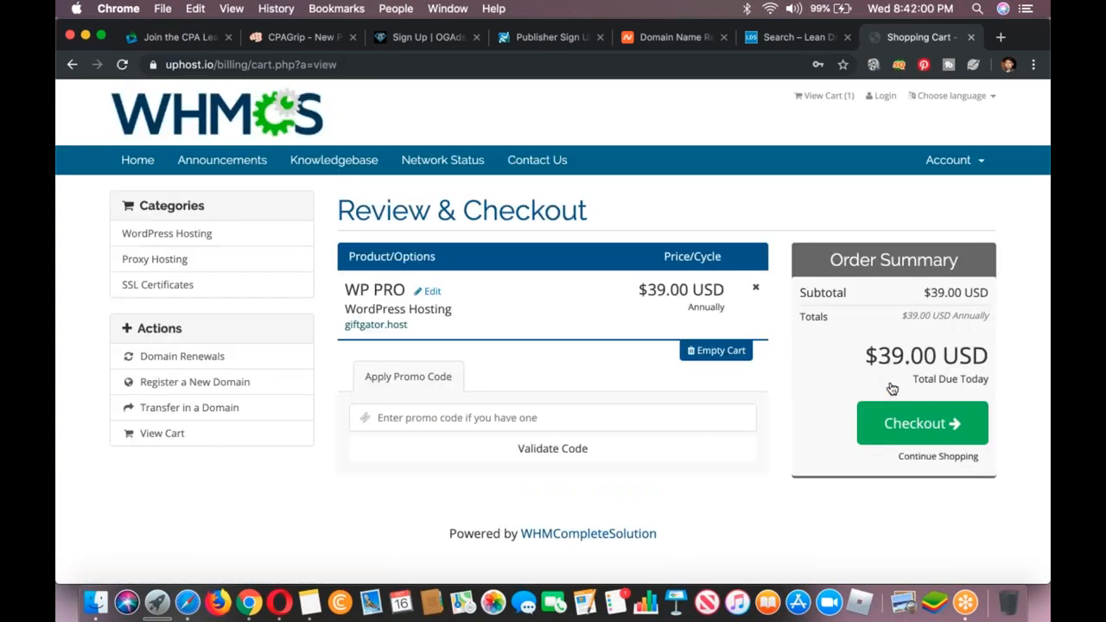
{"action": "left_click", "coordinate": [887, 422]}
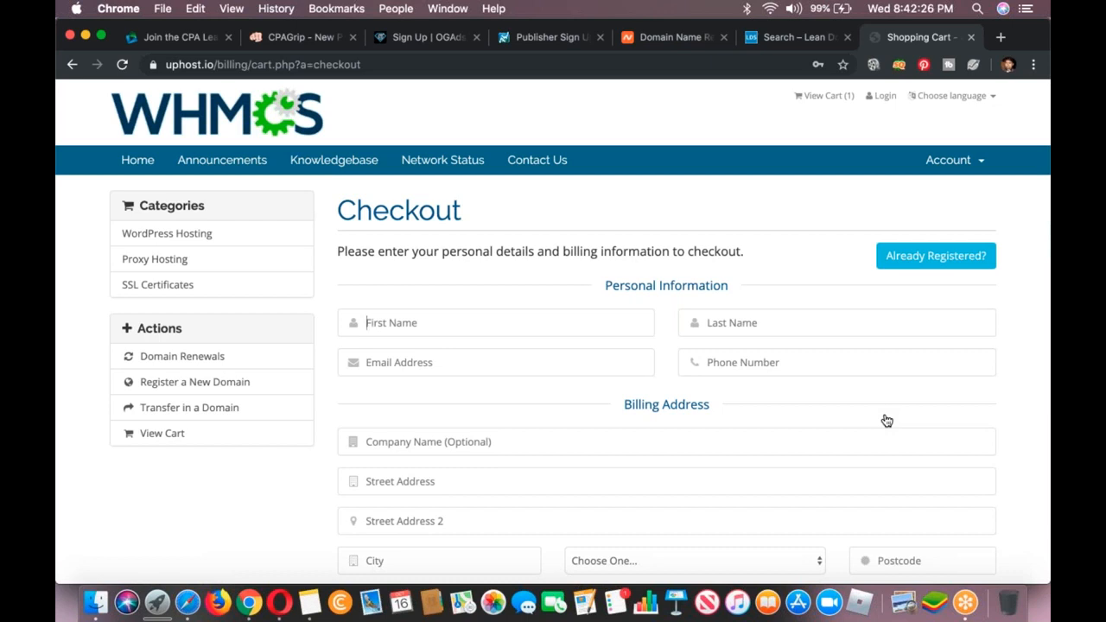
{"action": "scroll", "coordinate": [886, 421], "scroll_direction": "down", "scroll_amount": 5}
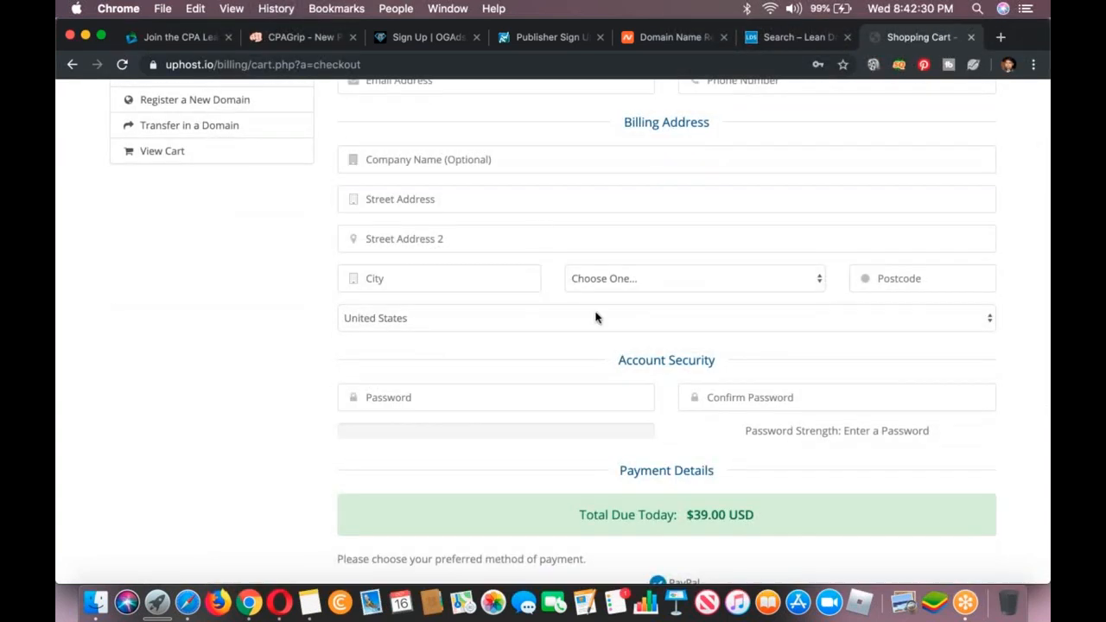
{"action": "scroll", "coordinate": [668, 424], "scroll_direction": "down", "scroll_amount": 4}
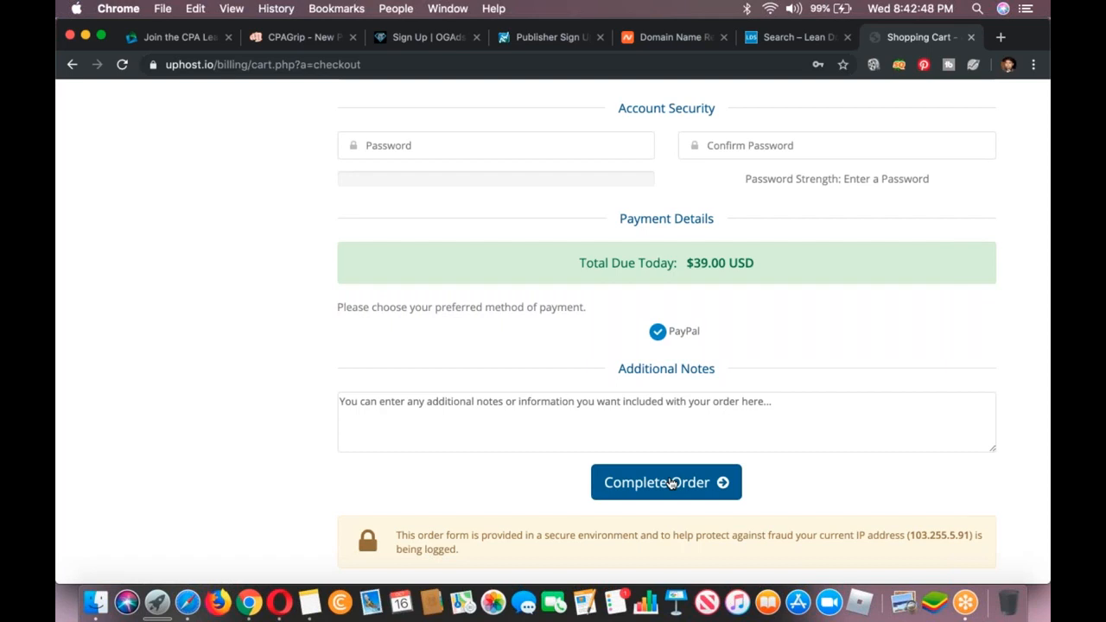
{"action": "left_click", "coordinate": [311, 603]}
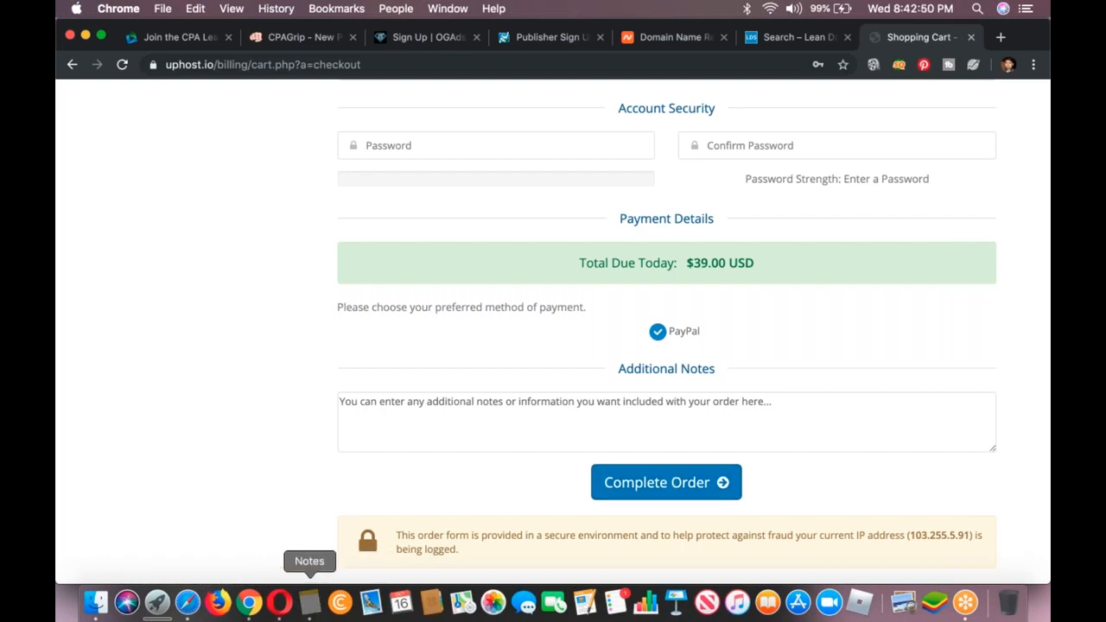
Step: Add 'login password' and 'channel login url' reminder lines at the end of the note
{"action": "scroll", "coordinate": [338, 562], "scroll_direction": "down", "scroll_amount": 5}
{"action": "scroll", "coordinate": [338, 562], "scroll_direction": "down", "scroll_amount": 5}
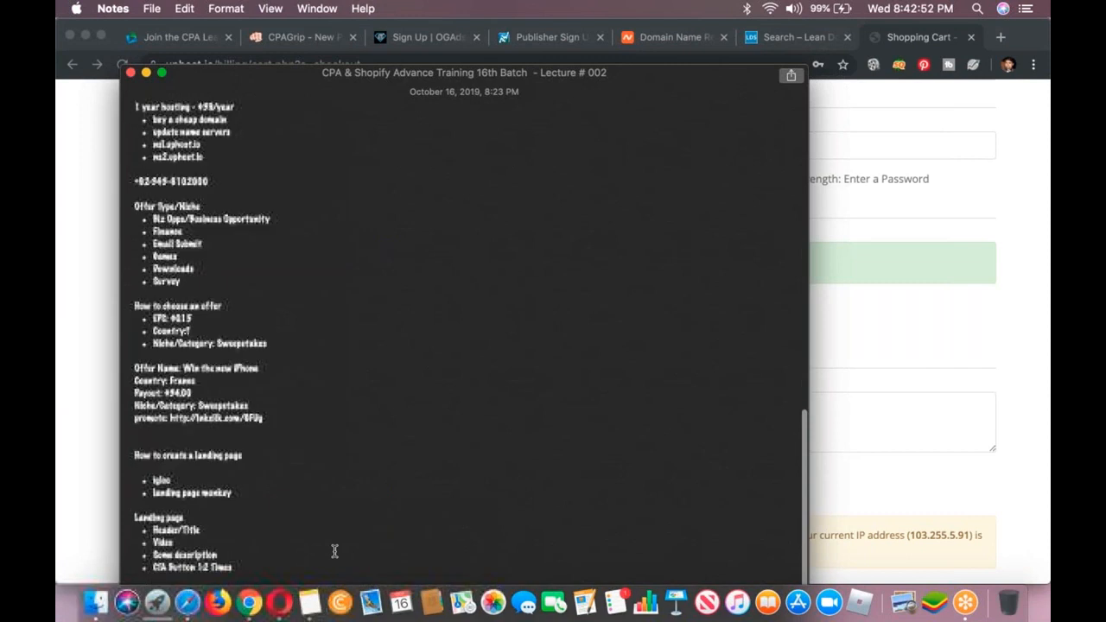
{"action": "scroll", "coordinate": [312, 555], "scroll_direction": "down", "scroll_amount": 3}
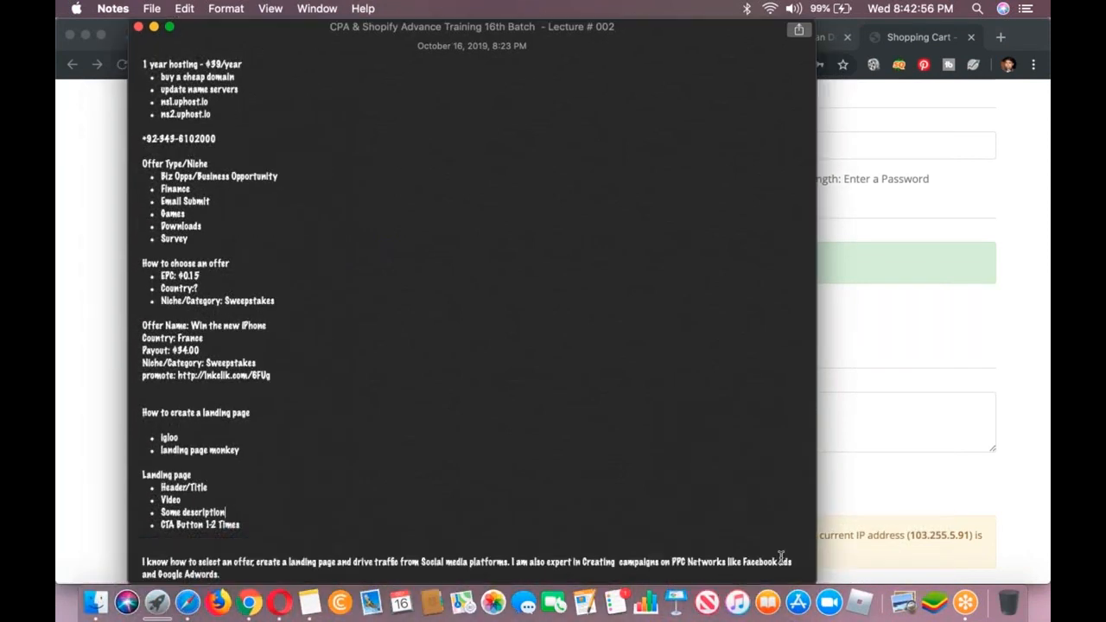
{"action": "key", "text": "Return"}
{"action": "key", "text": "Return"}
{"action": "key", "text": "Return"}
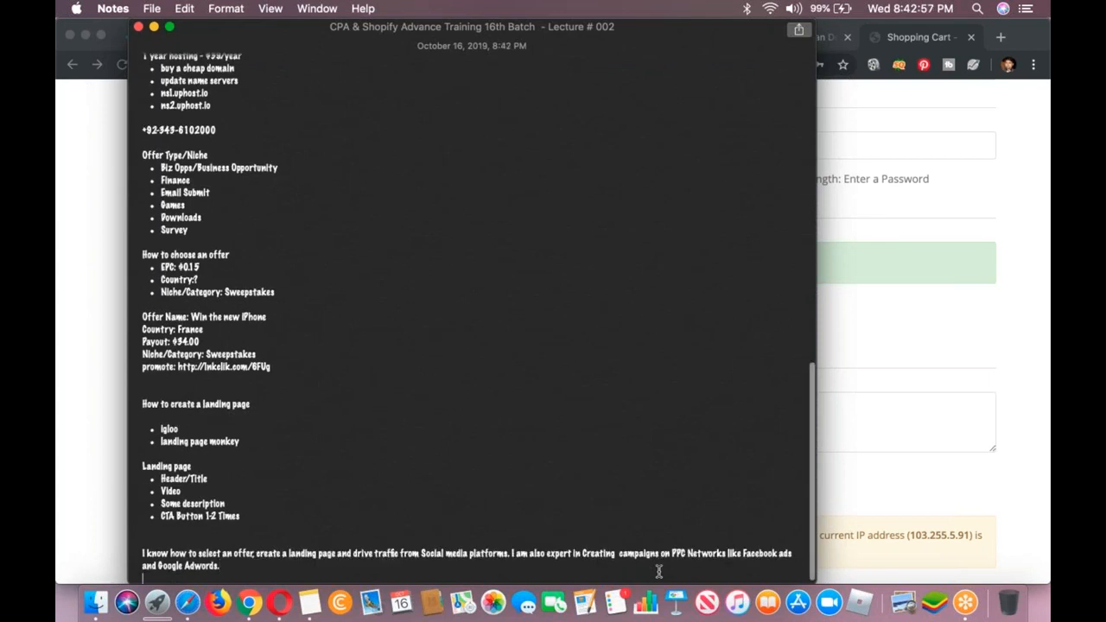
{"action": "type", "text": "login password"}
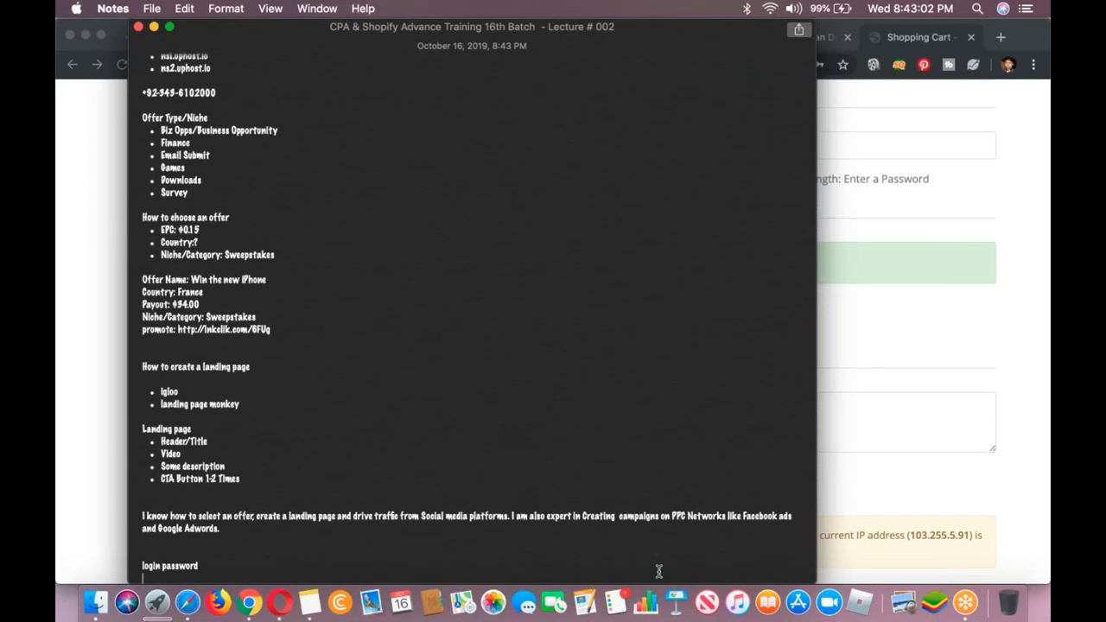
{"action": "key", "text": "Return"}
{"action": "type", "text": "channel login url"}
{"action": "key", "text": "Return"}
{"action": "key", "text": "Return"}
{"action": "key", "text": "Return"}
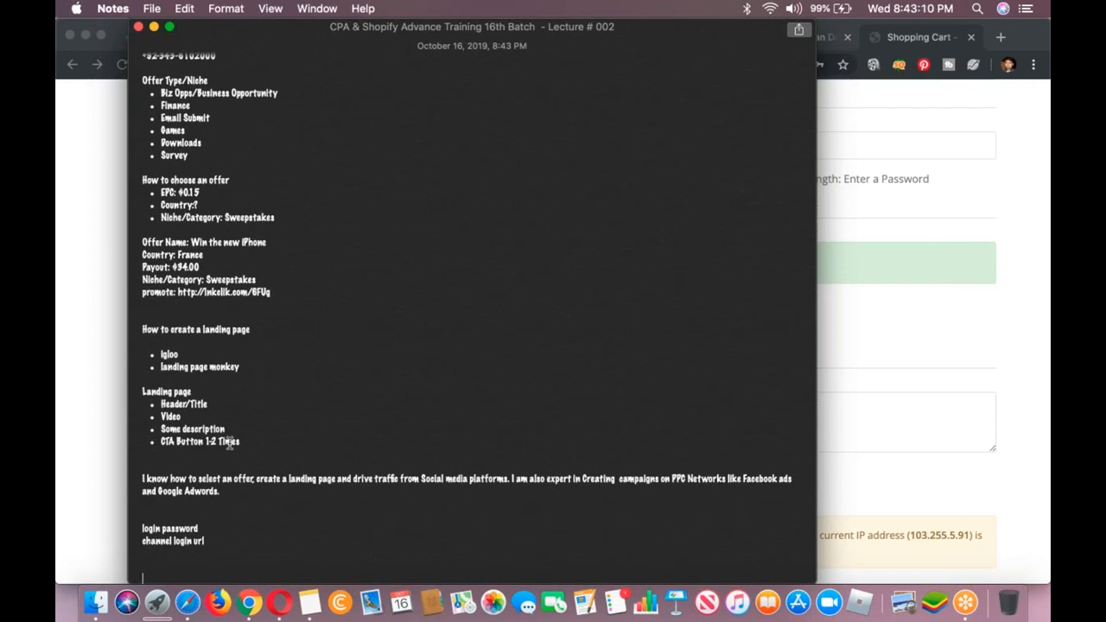
Step: Insert nameserver lines ns1.uphost.io and ns2.uphost.io after the Adwords paragraph, then return to Chrome
{"action": "left_click", "coordinate": [216, 510]}
{"action": "key", "text": "Return"}
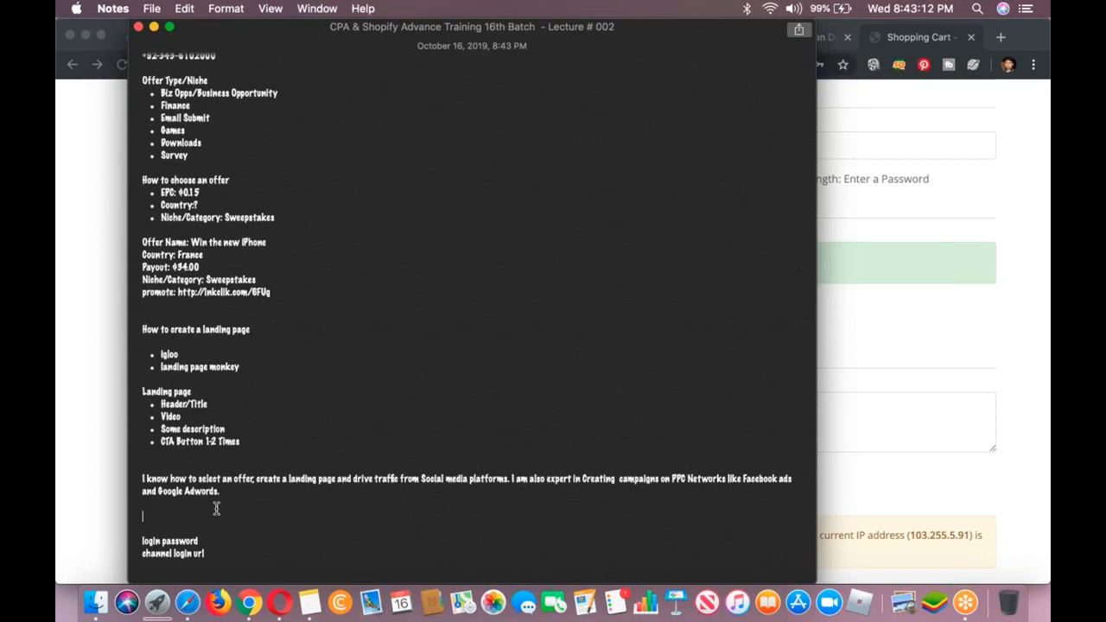
{"action": "type", "text": "ml.uphsot.io"}
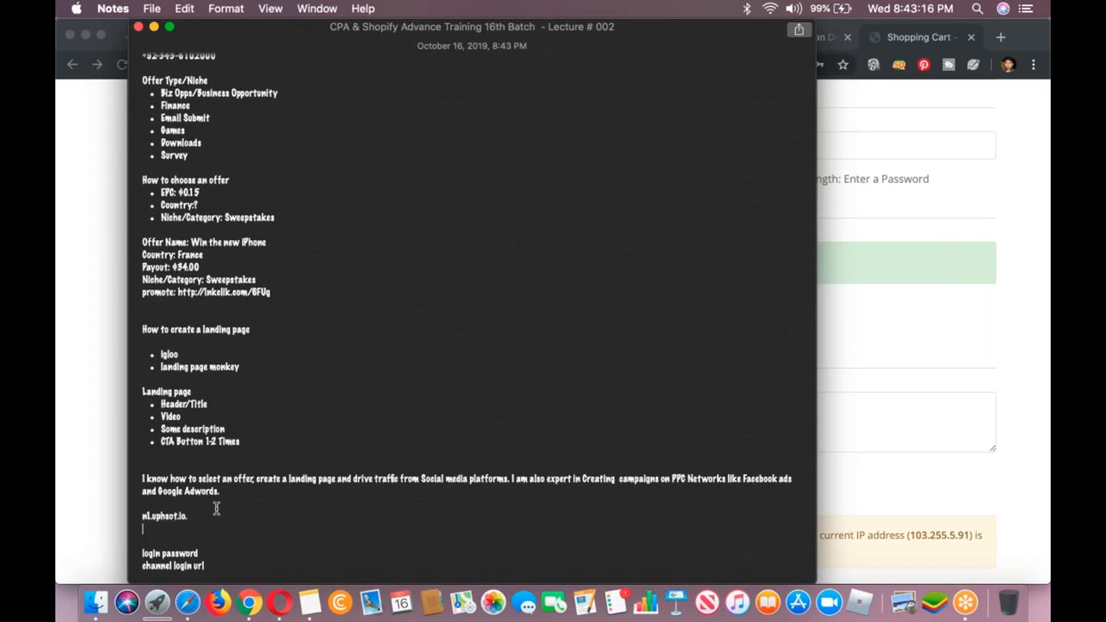
{"action": "key", "text": "Return"}
{"action": "type", "text": "ms2.uphost.io"}
{"action": "left_click", "coordinate": [931, 138]}
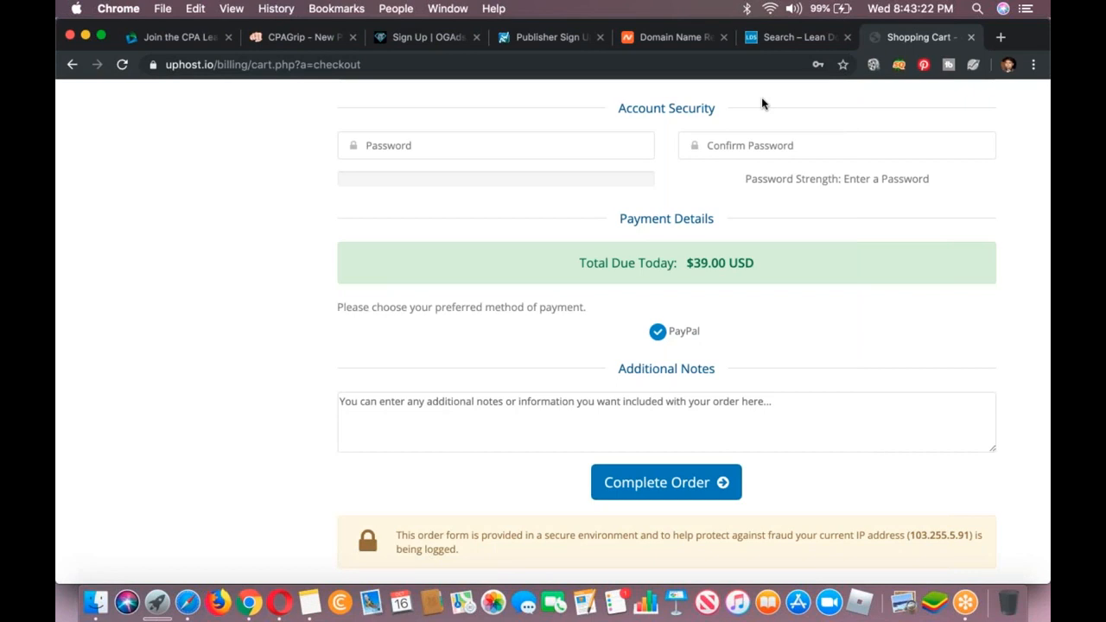
Step: Sign in to Namecheap and enter the SMS verification code sent to the phone
{"action": "left_click", "coordinate": [669, 37]}
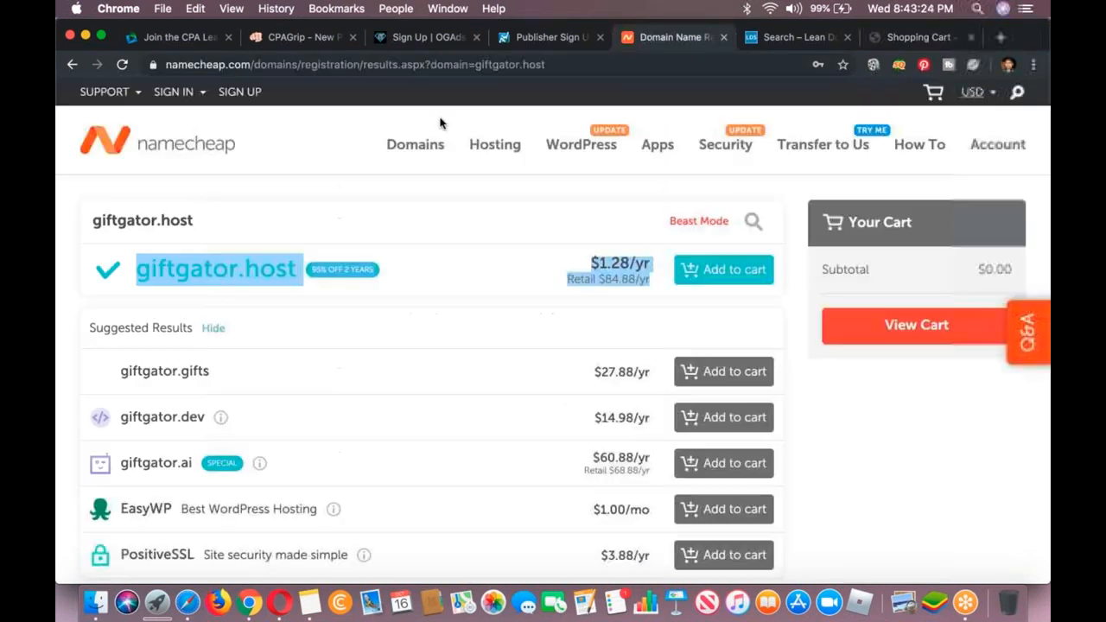
{"action": "mouse_move", "coordinate": [173, 91]}
{"action": "left_click", "coordinate": [233, 231]}
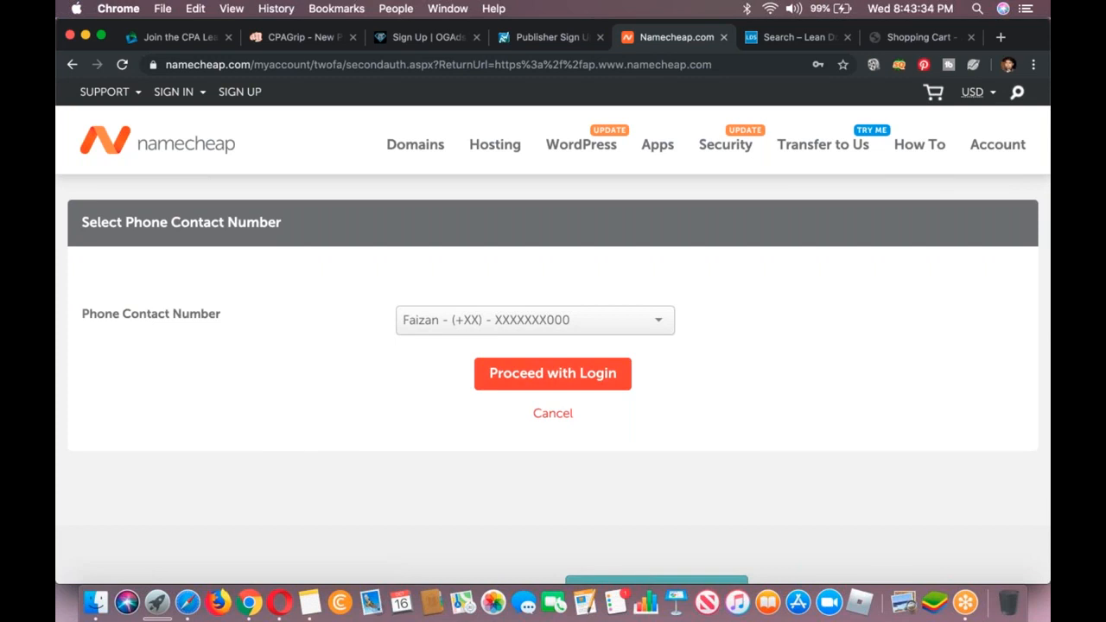
{"action": "left_click", "coordinate": [529, 386]}
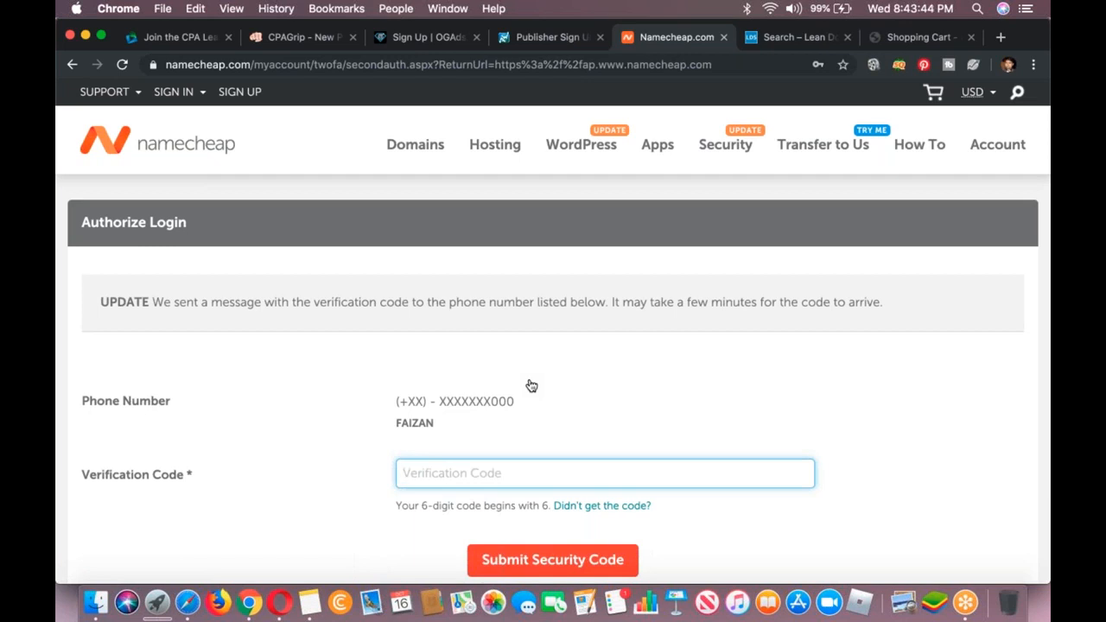
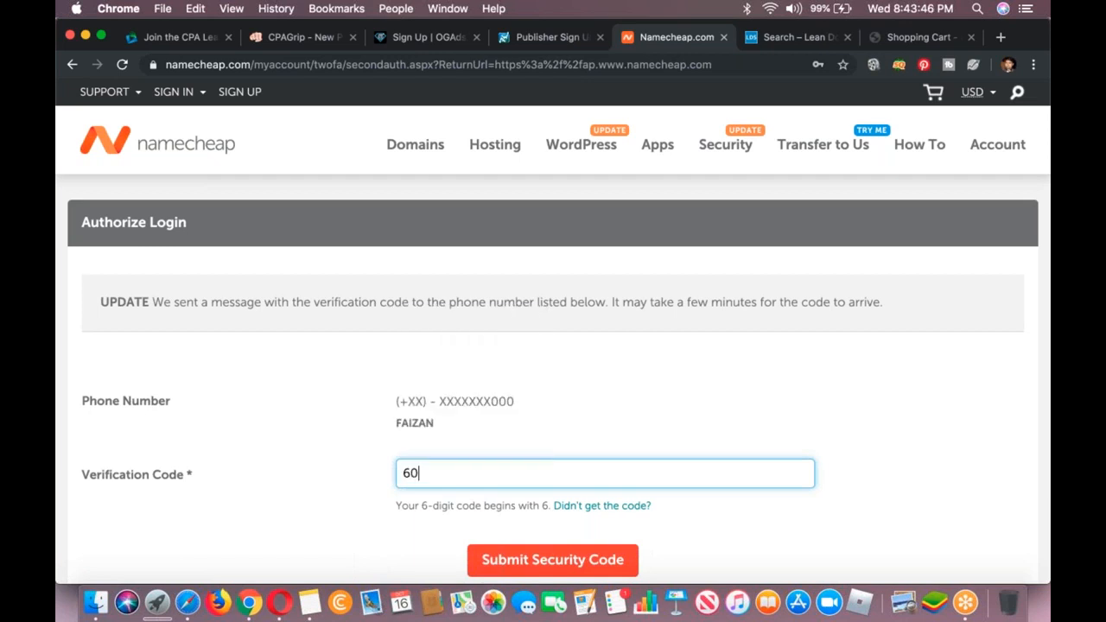
{"action": "left_click", "coordinate": [672, 534]}
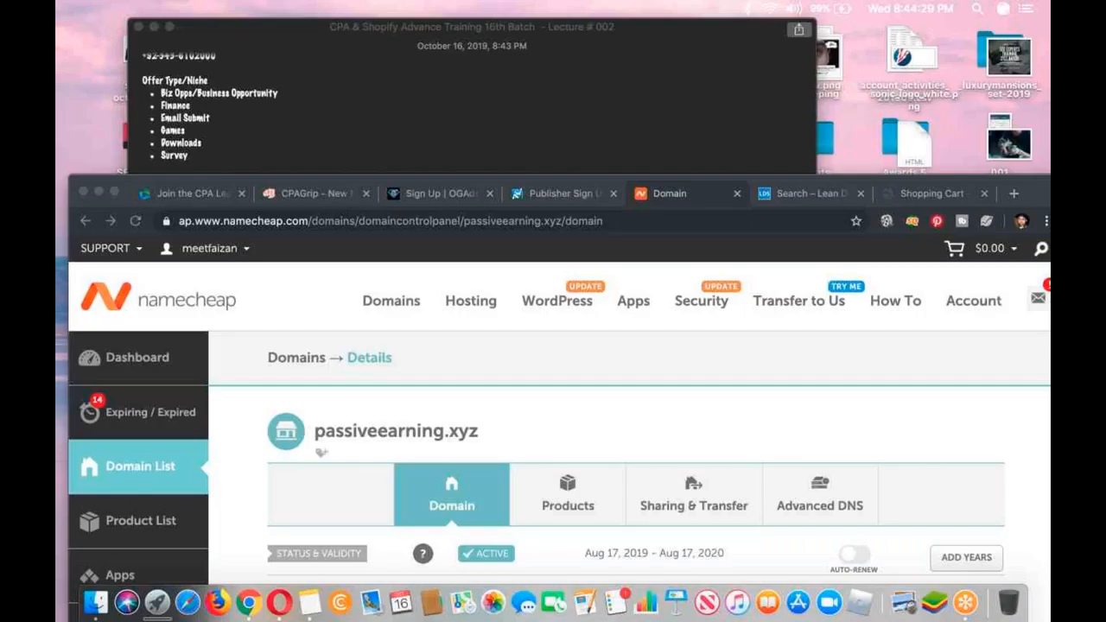
Step: Move the Chrome window up and scroll passiveearning.xyz's details to the Nameservers section
{"action": "left_click", "coordinate": [698, 180]}
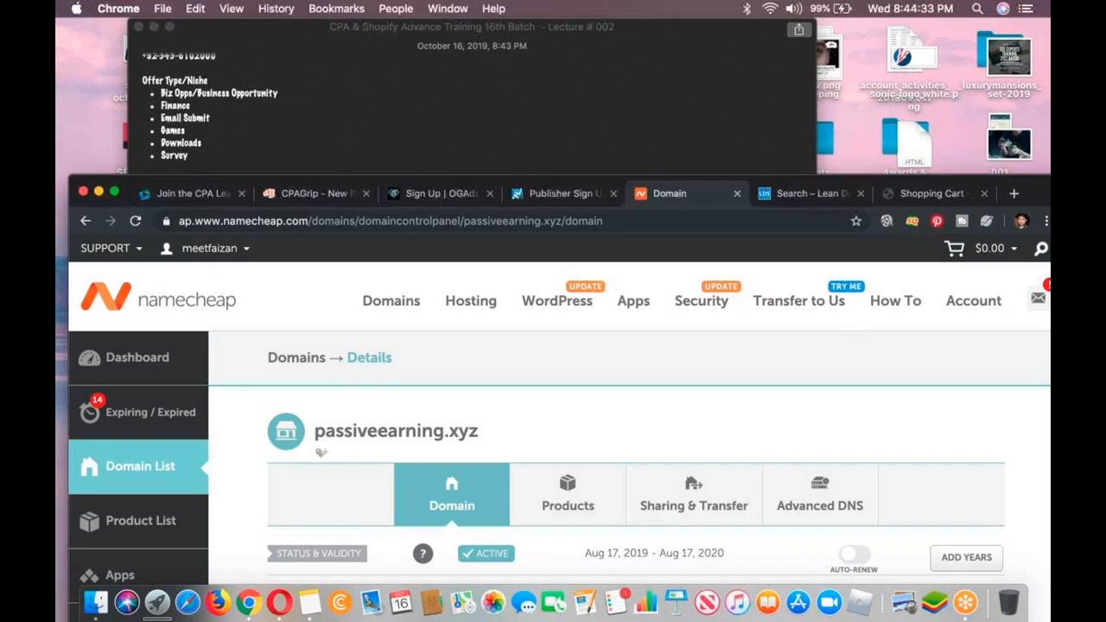
{"action": "left_click", "coordinate": [881, 97]}
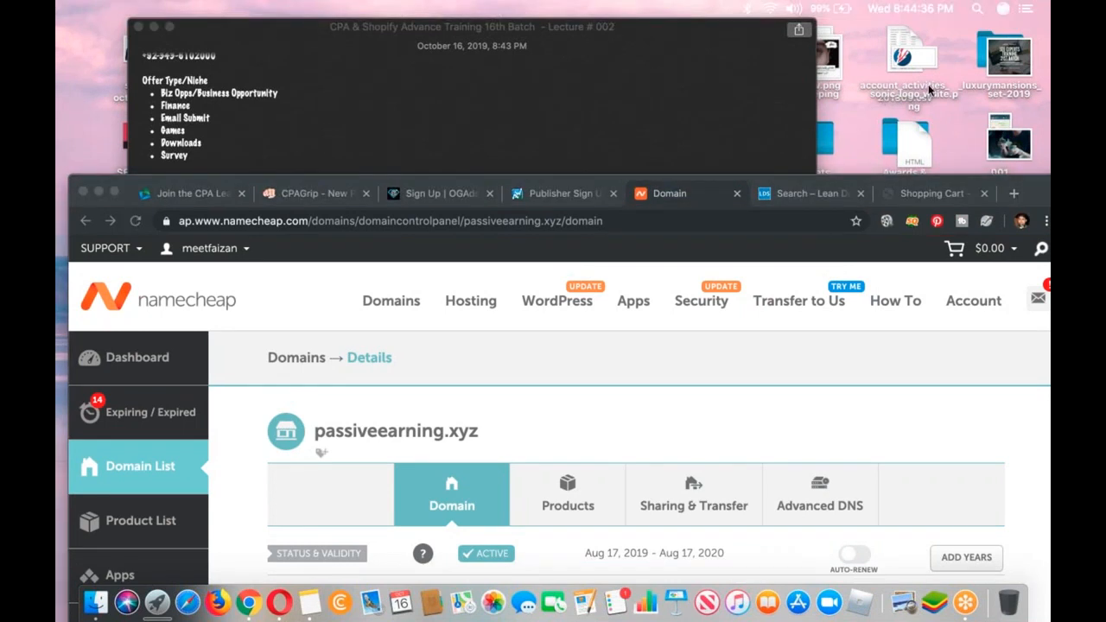
{"action": "left_click_drag", "start_coordinate": [698, 180], "coordinate": [698, 23]}
{"action": "scroll", "coordinate": [694, 346], "scroll_direction": "down", "scroll_amount": 7}
{"action": "scroll", "coordinate": [492, 369], "scroll_direction": "down", "scroll_amount": 4}
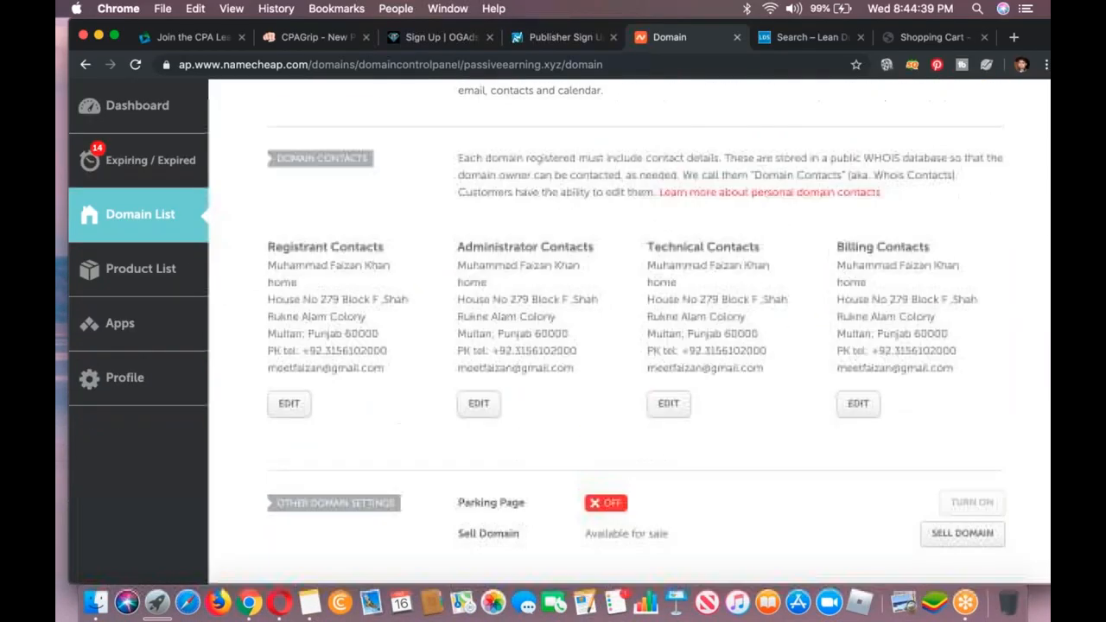
{"action": "scroll", "coordinate": [491, 369], "scroll_direction": "up", "scroll_amount": 10}
{"action": "scroll", "coordinate": [492, 369], "scroll_direction": "down", "scroll_amount": 2}
{"action": "left_click", "coordinate": [491, 369]}
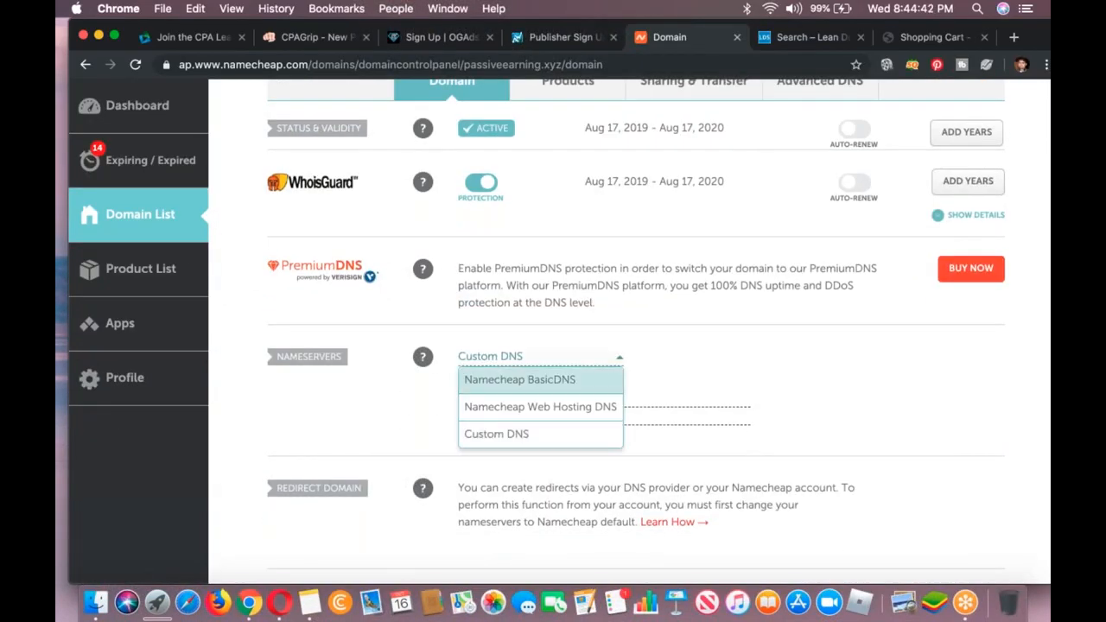
{"action": "left_click", "coordinate": [519, 378]}
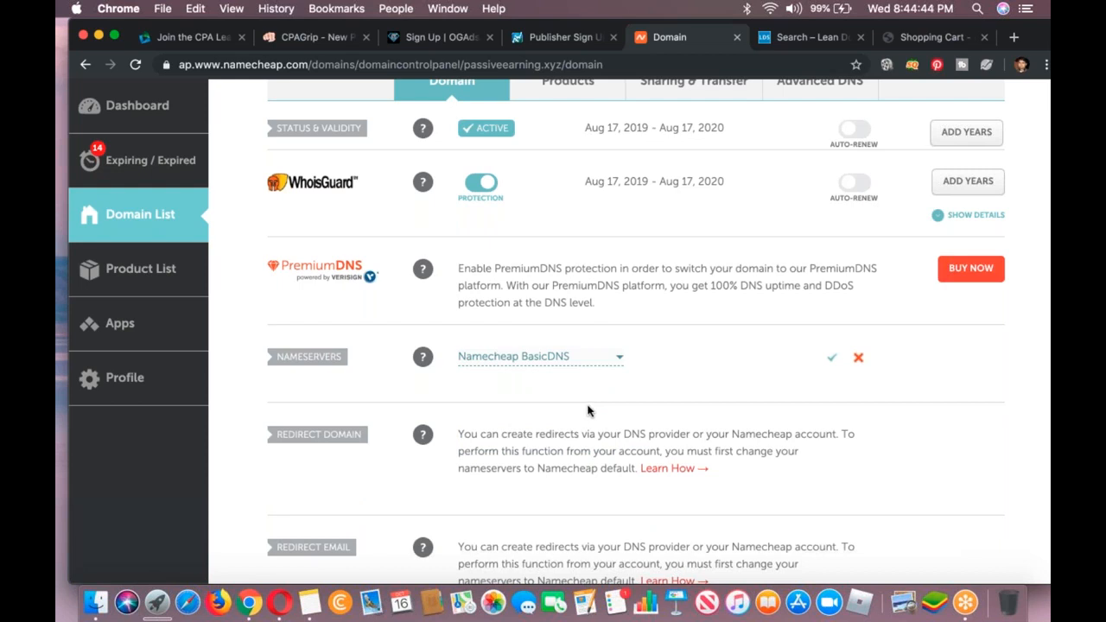
{"action": "left_click", "coordinate": [536, 356]}
{"action": "left_click", "coordinate": [523, 435]}
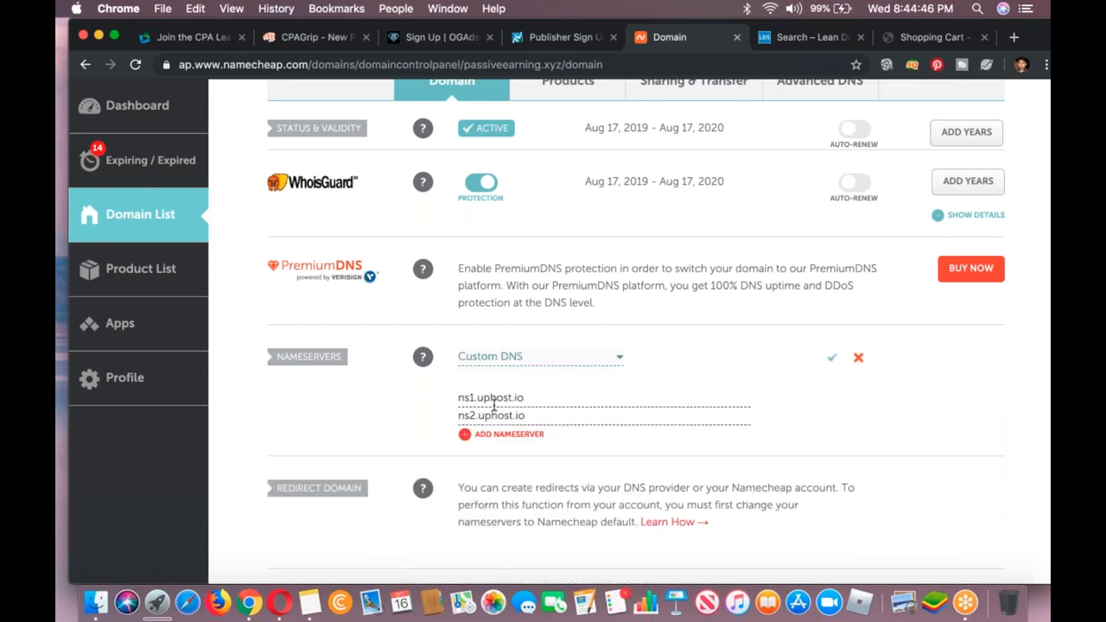
{"action": "left_click", "coordinate": [310, 602]}
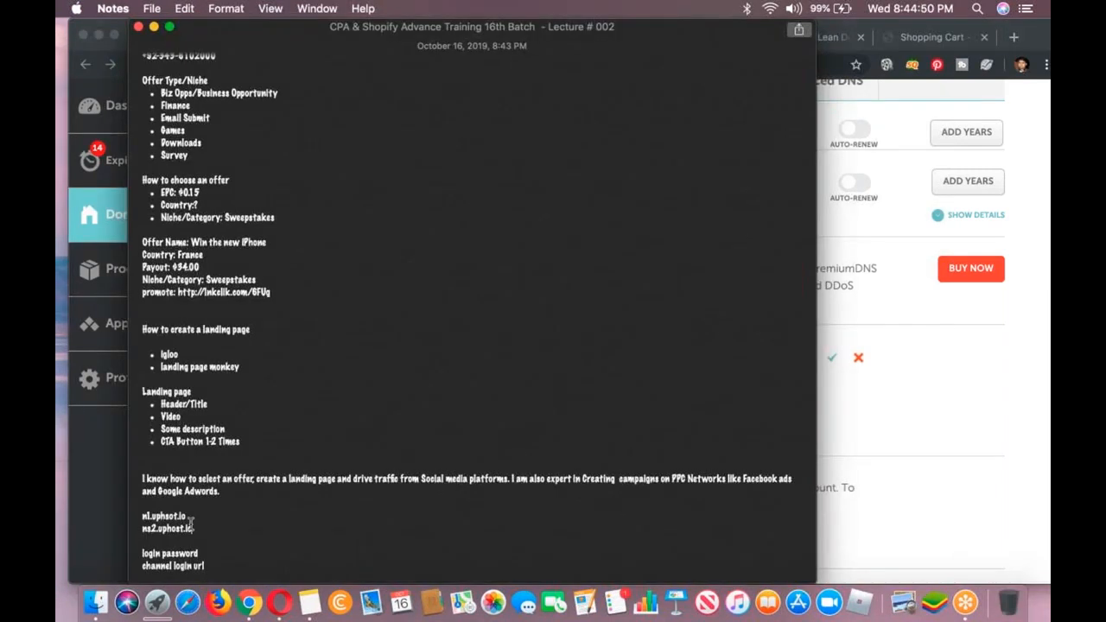
{"action": "left_click", "coordinate": [87, 535]}
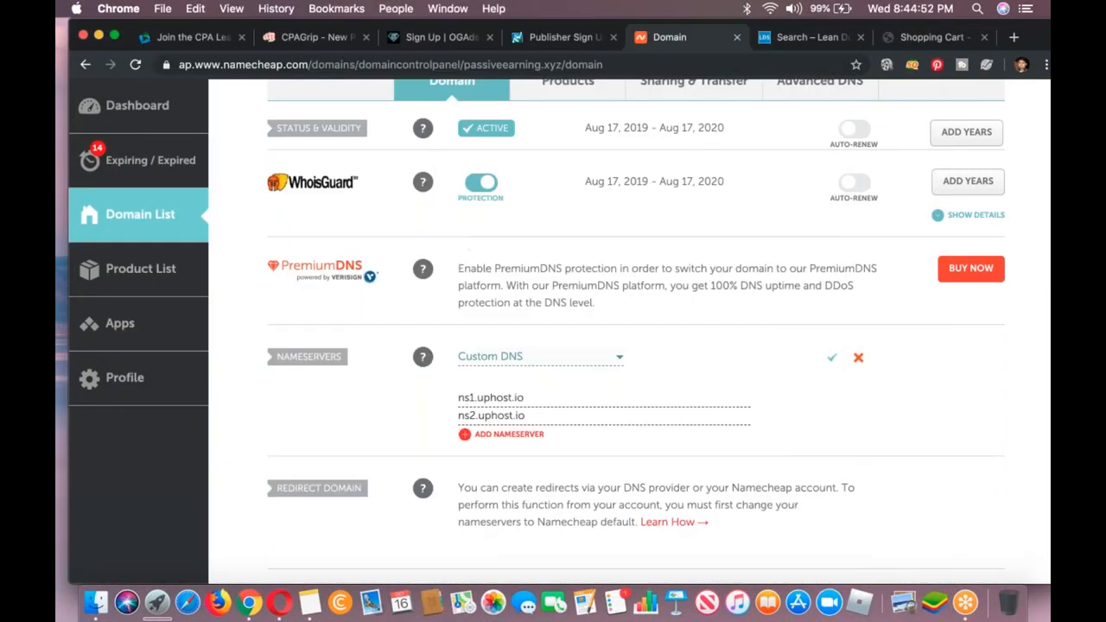
{"action": "left_click", "coordinate": [536, 356]}
{"action": "left_click", "coordinate": [536, 380]}
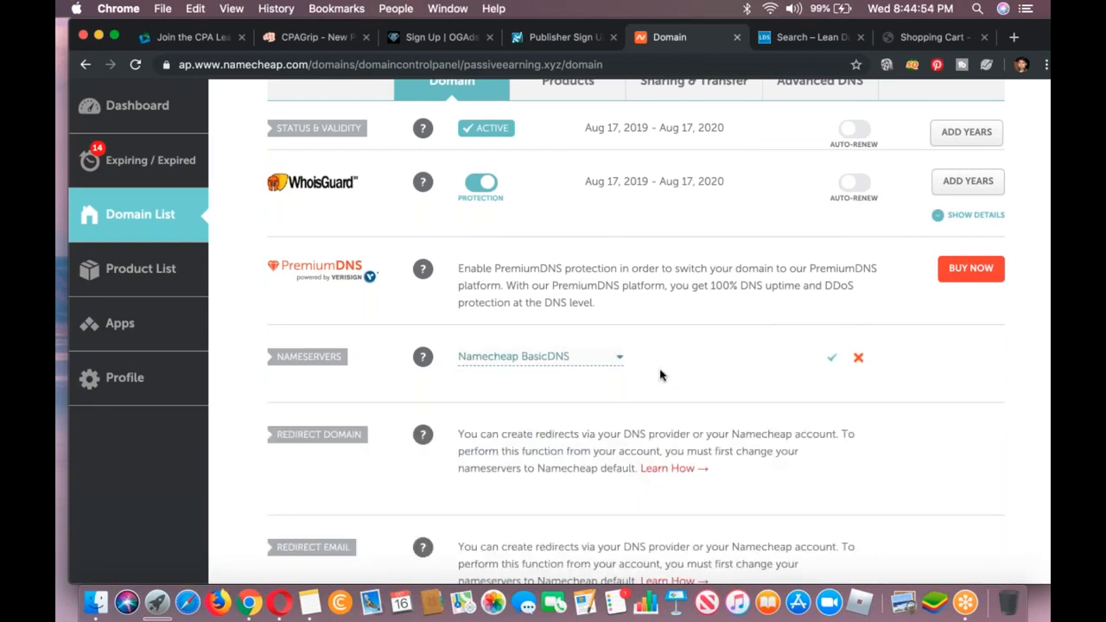
{"action": "left_click", "coordinate": [554, 356]}
{"action": "left_click", "coordinate": [540, 407]}
{"action": "left_click", "coordinate": [617, 358]}
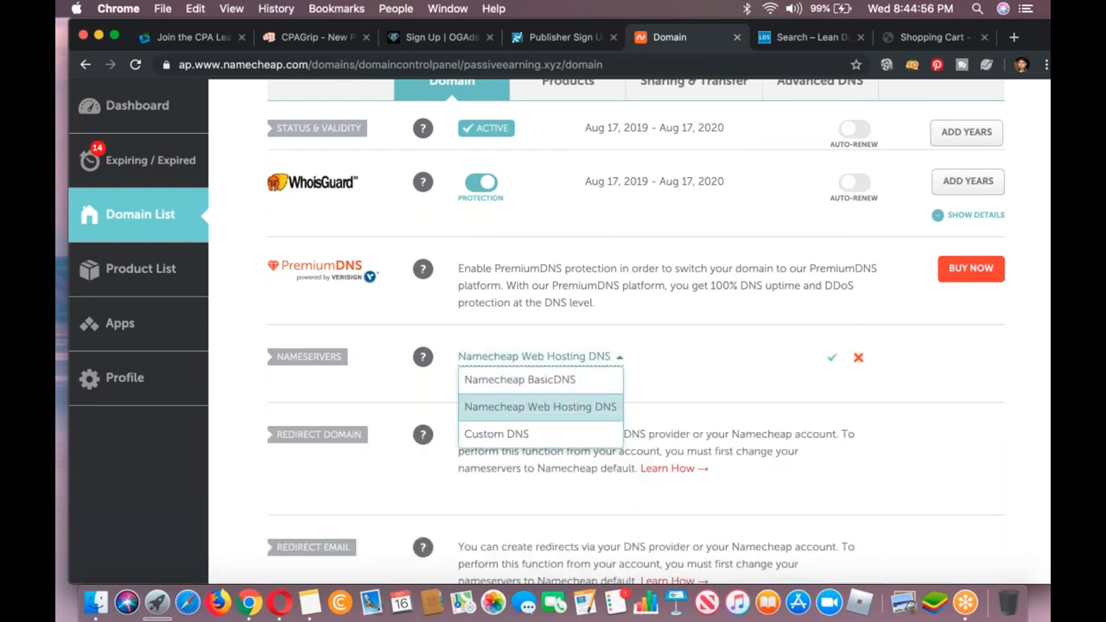
{"action": "left_click", "coordinate": [519, 380]}
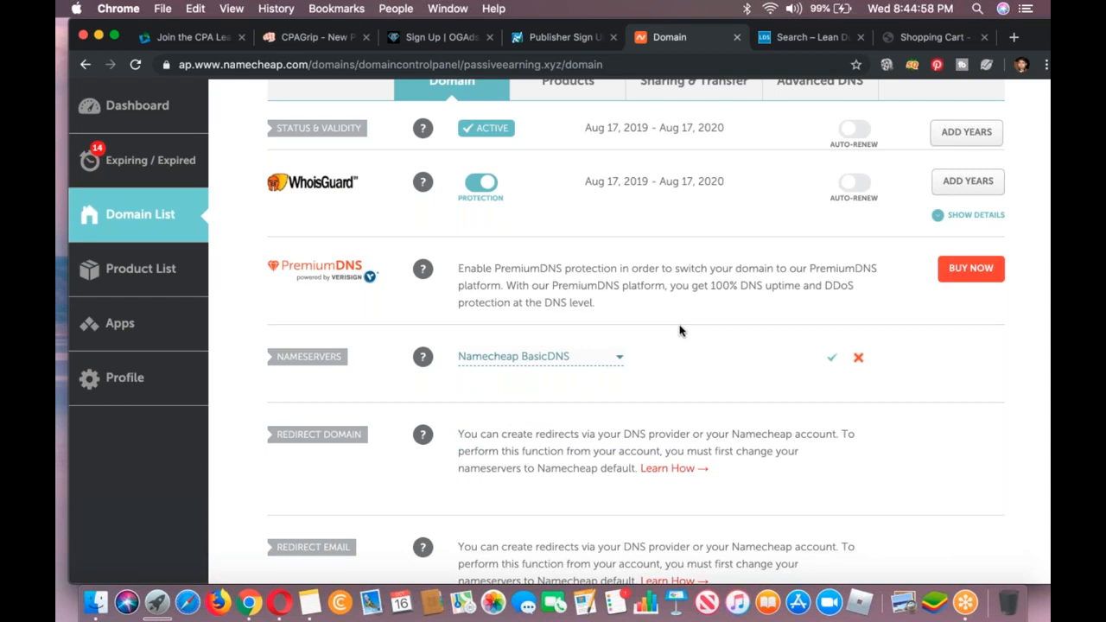
{"action": "left_click", "coordinate": [536, 356]}
{"action": "left_click", "coordinate": [516, 442]}
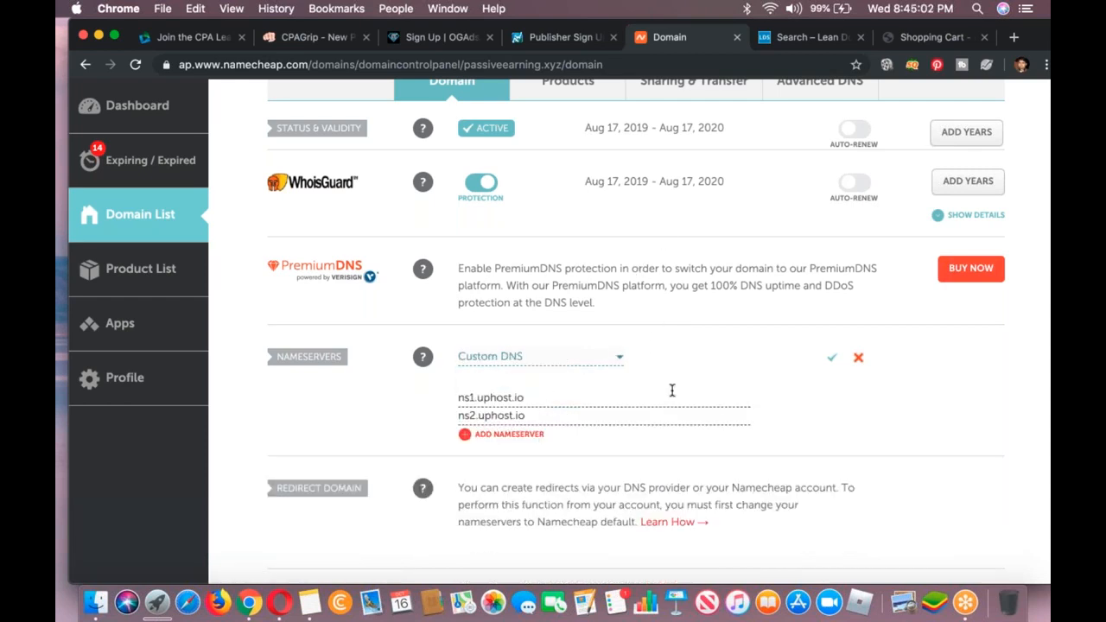
Step: Open a new tab and load the cPanel address trymin.com/cpanel
{"action": "left_click", "coordinate": [1016, 37]}
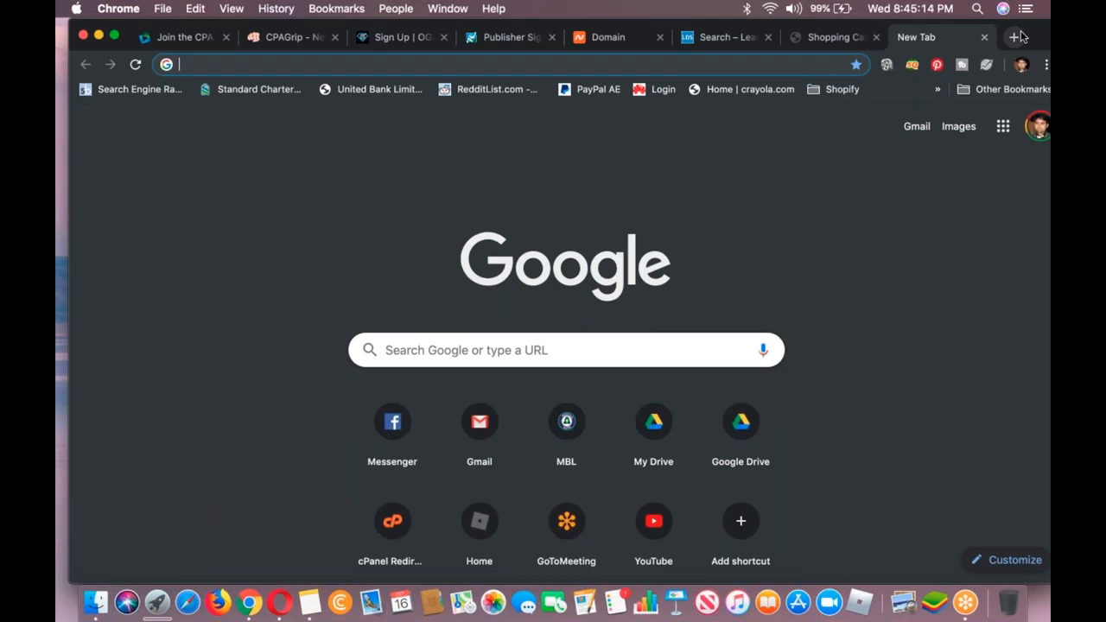
{"action": "type", "text": "uphsot"}
{"action": "key", "text": "super+a"}
{"action": "type", "text": "rtey"}
{"action": "key", "text": "BackSpace"}
{"action": "key", "text": "BackSpace"}
{"action": "key", "text": "BackSpace"}
{"action": "key", "text": "BackSpace"}
{"action": "type", "text": "trymin."}
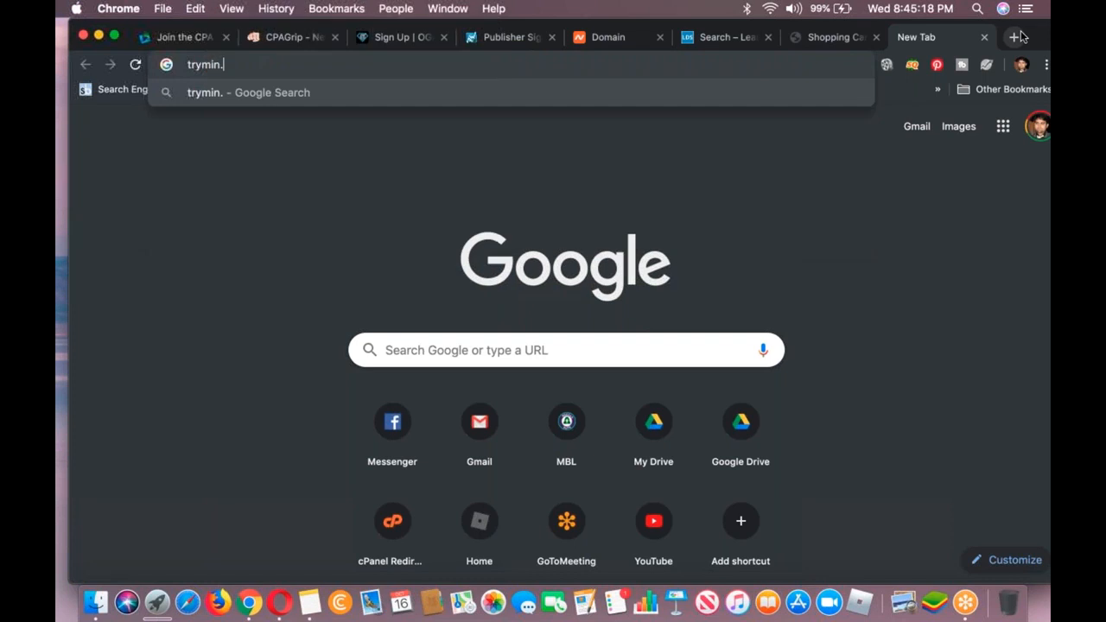
{"action": "type", "text": "com/"}
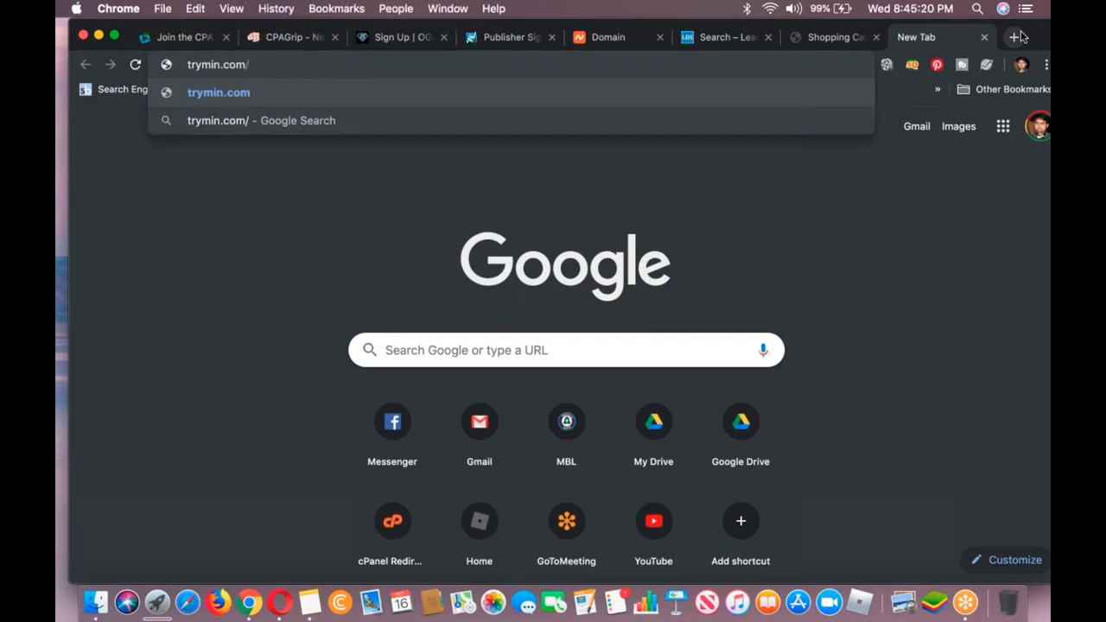
{"action": "type", "text": "admi"}
{"action": "key", "text": "BackSpace"}
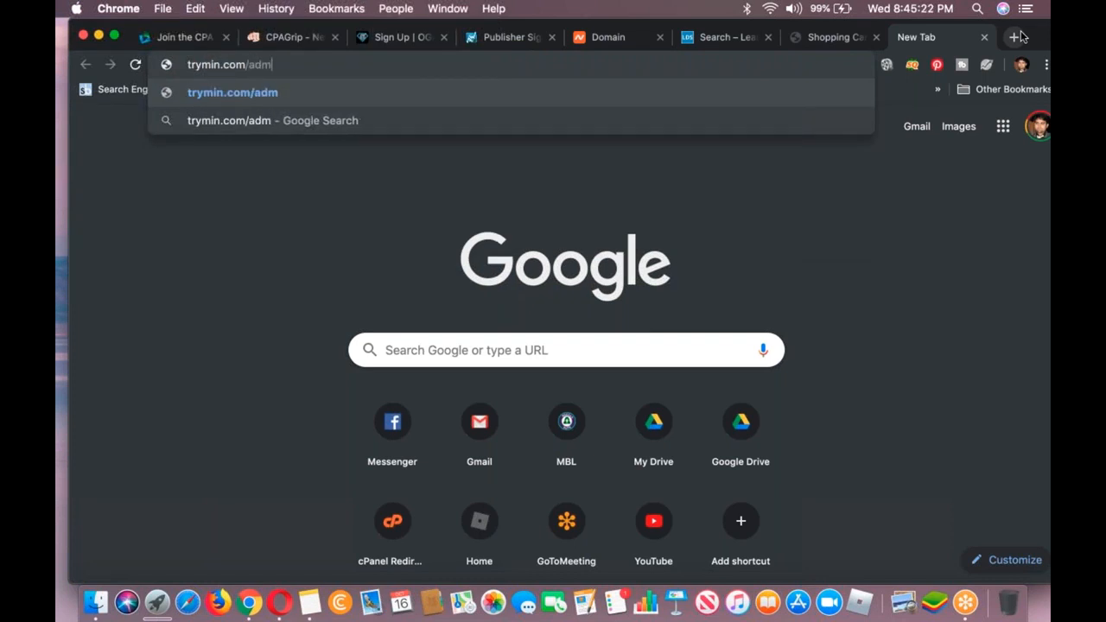
{"action": "key", "text": "BackSpace"}
{"action": "key", "text": "BackSpace"}
{"action": "key", "text": "BackSpace"}
{"action": "type", "text": "cpanel"}
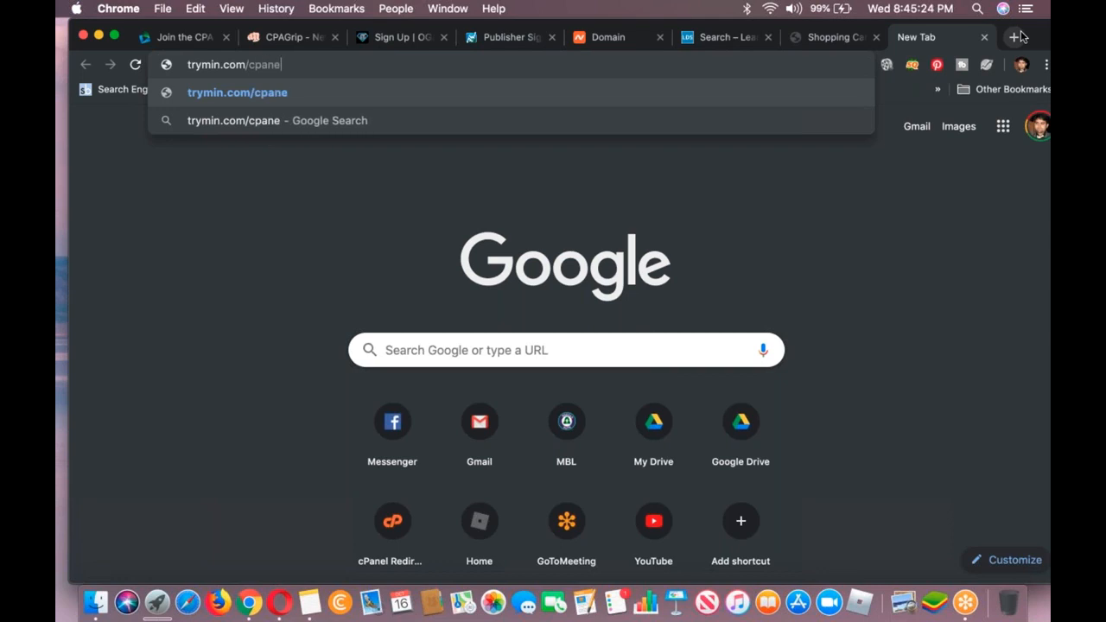
{"action": "key", "text": "Return"}
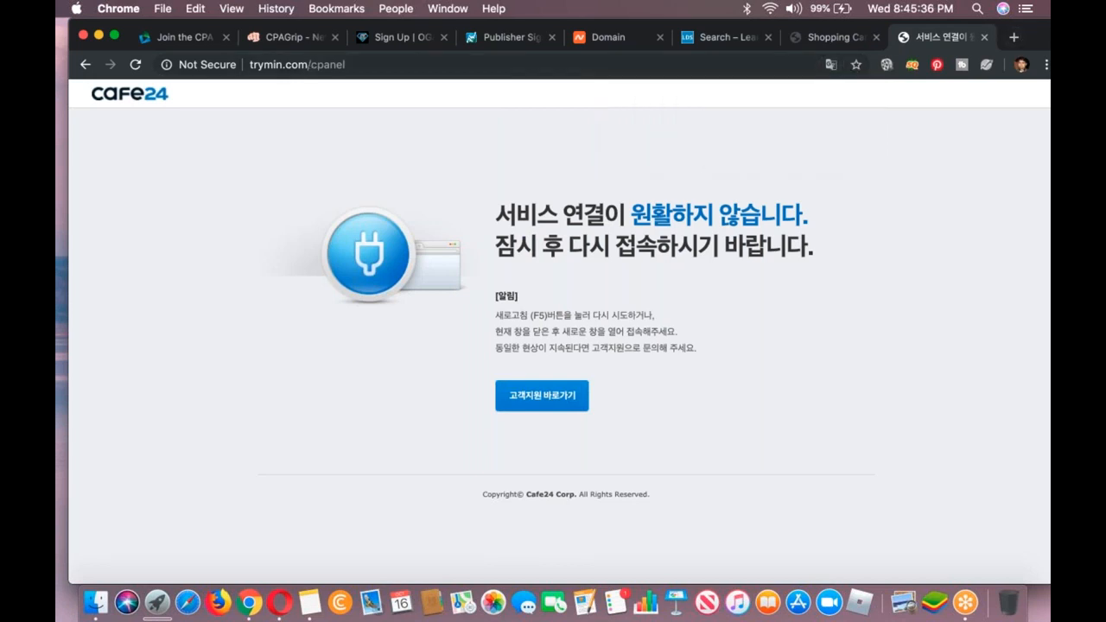
Step: Correct the address to trymini.com/cpanel, log in to cPanel, and minimize the window
{"action": "left_click", "coordinate": [281, 65]}
{"action": "left_click", "coordinate": [283, 66]}
{"action": "type", "text": "i"}
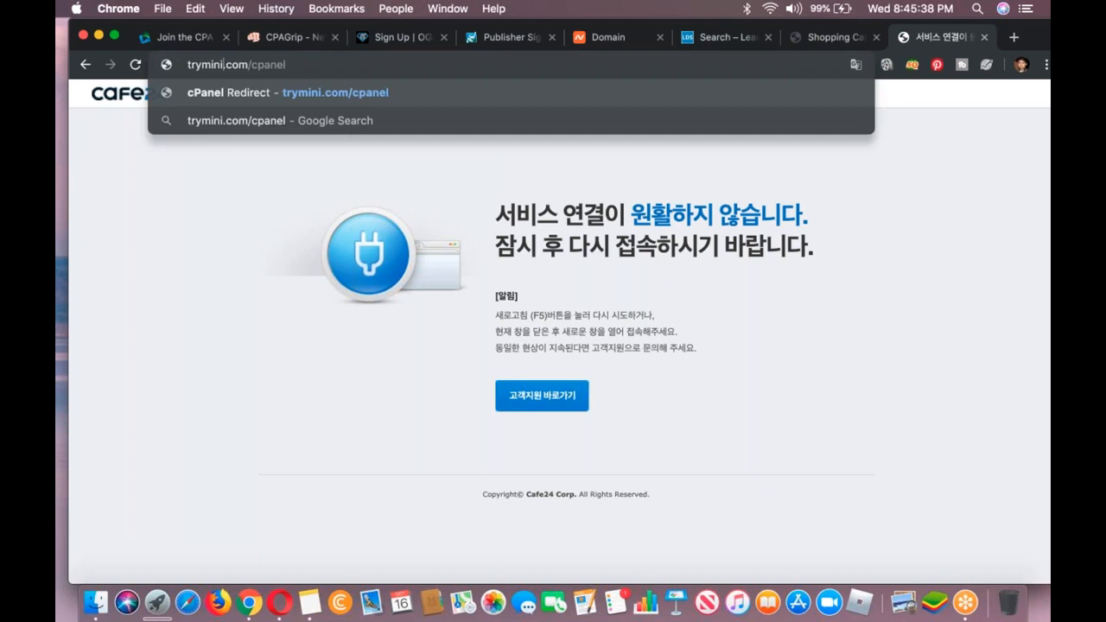
{"action": "key", "text": "Return"}
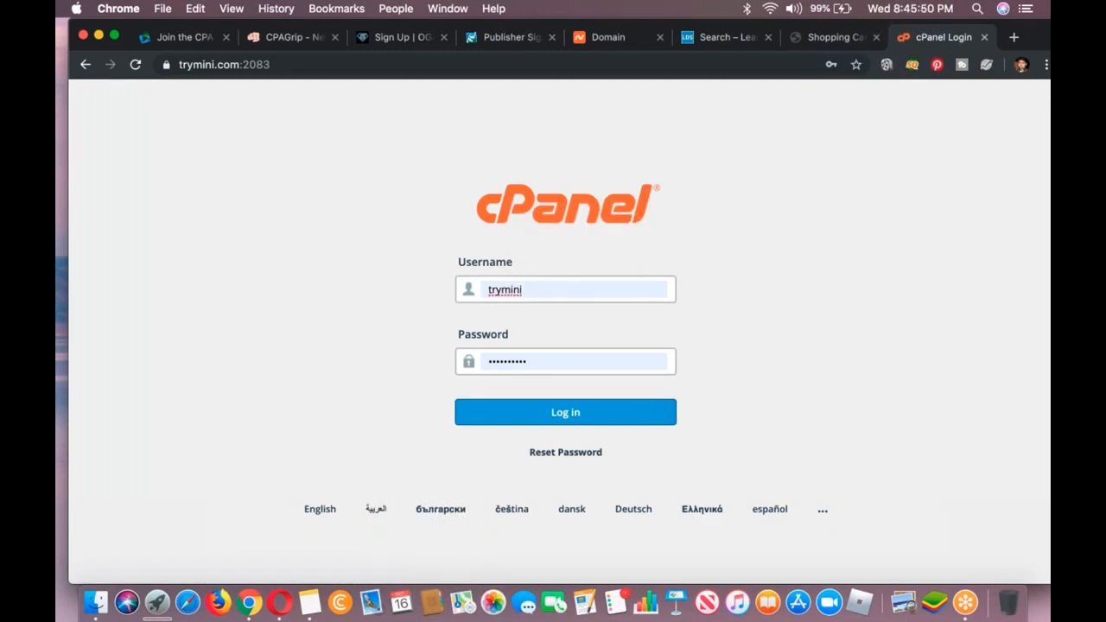
{"action": "left_click", "coordinate": [565, 412]}
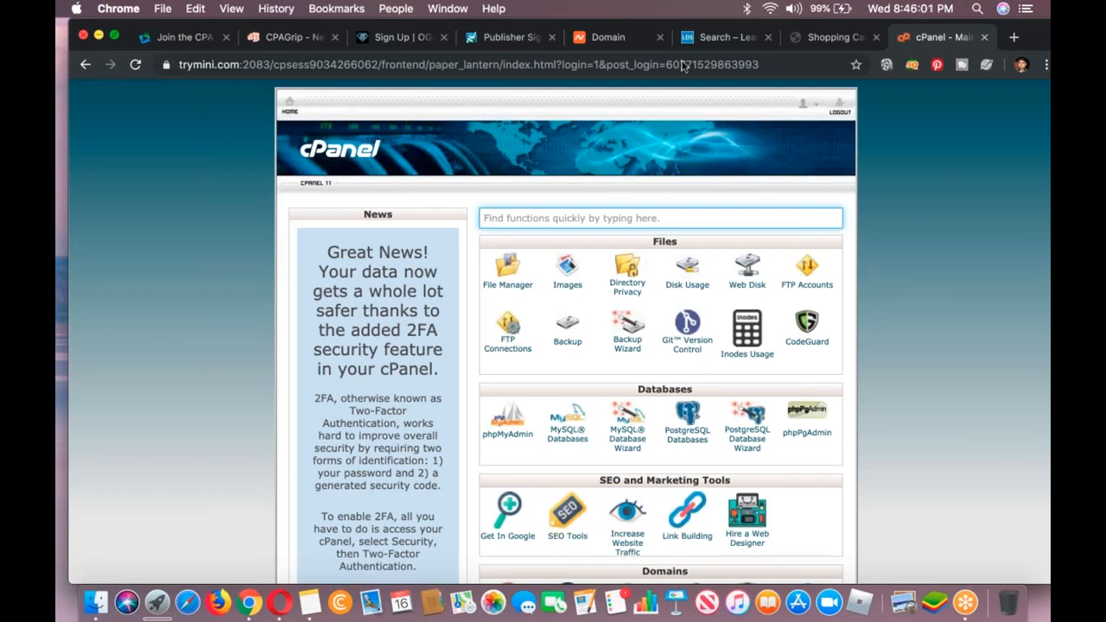
{"action": "left_click", "coordinate": [99, 35]}
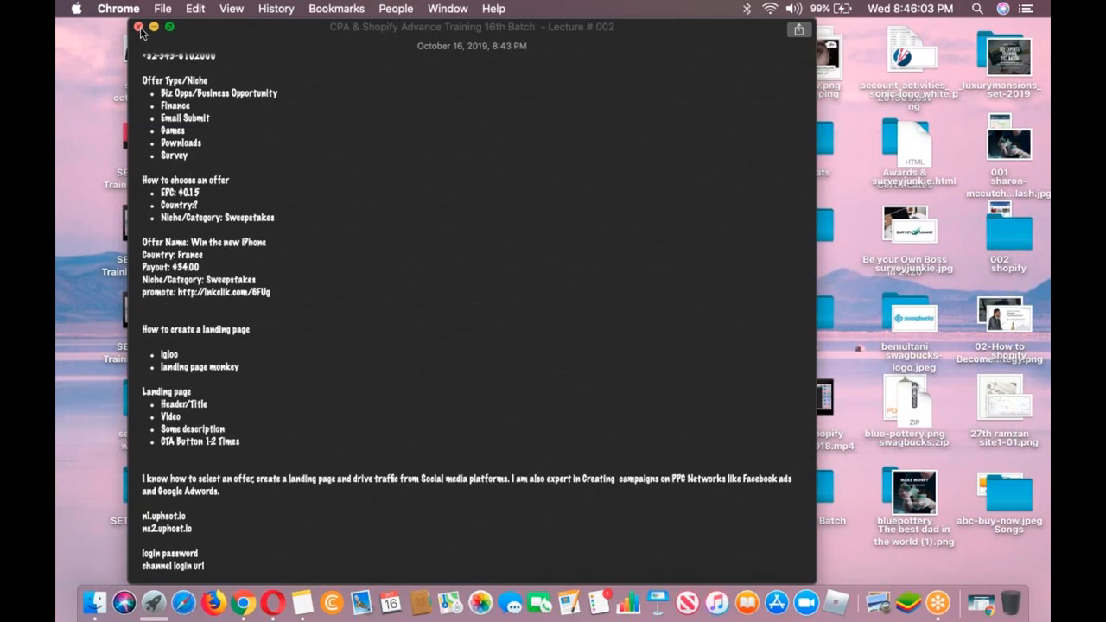
Step: Close the lecture notes and open the Desktop cpa/landingpage (1) folder in Finder
{"action": "left_click", "coordinate": [139, 28]}
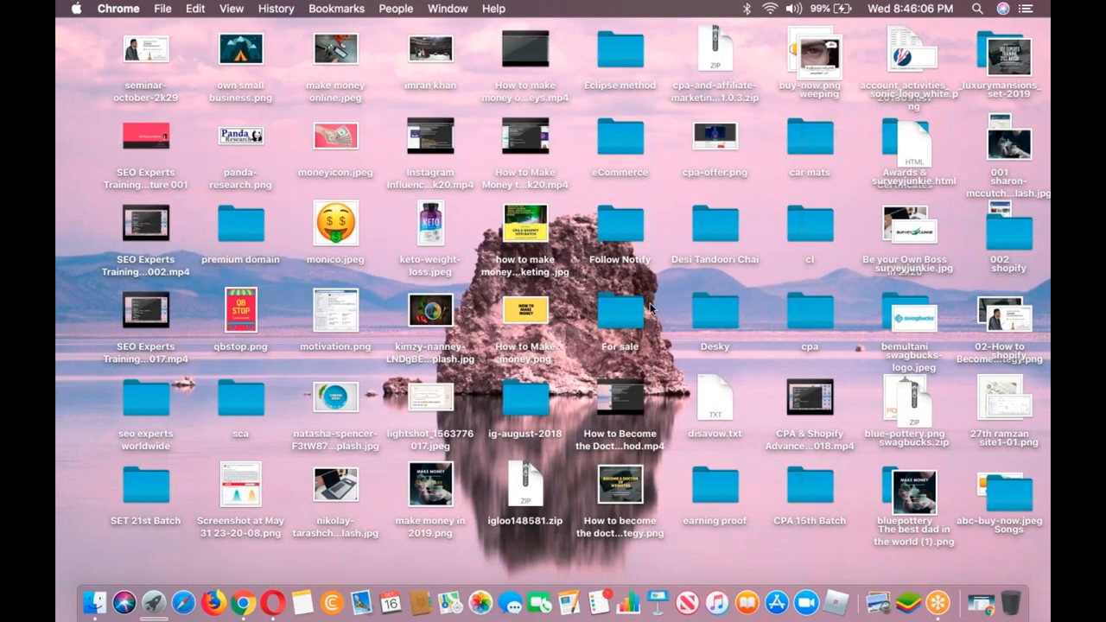
{"action": "left_click", "coordinate": [941, 70]}
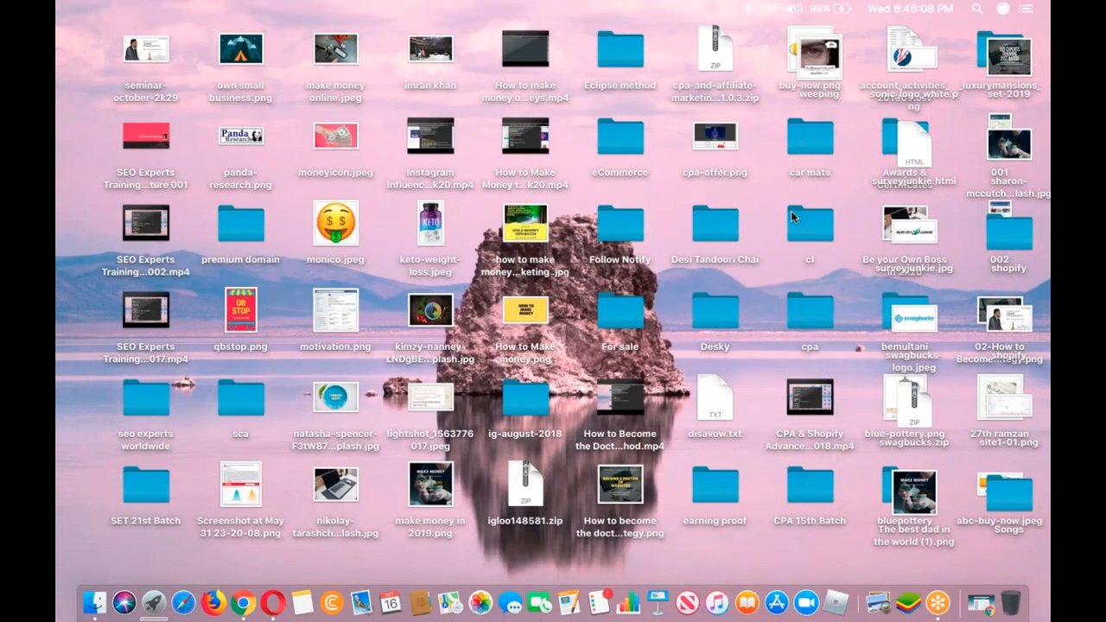
{"action": "left_click", "coordinate": [806, 307]}
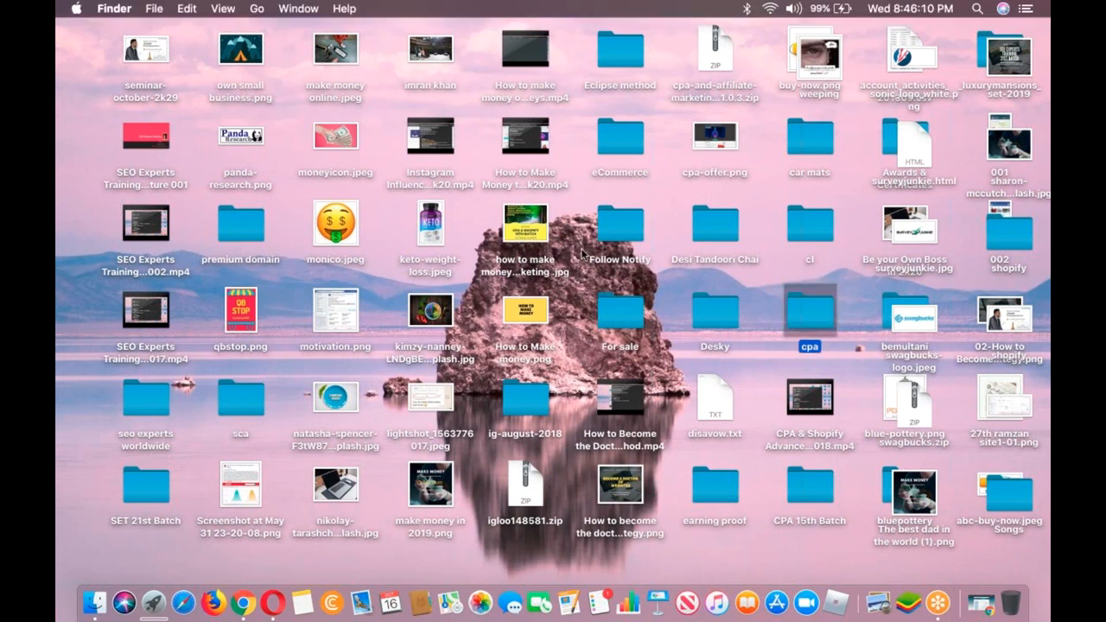
{"action": "key", "text": "super+o"}
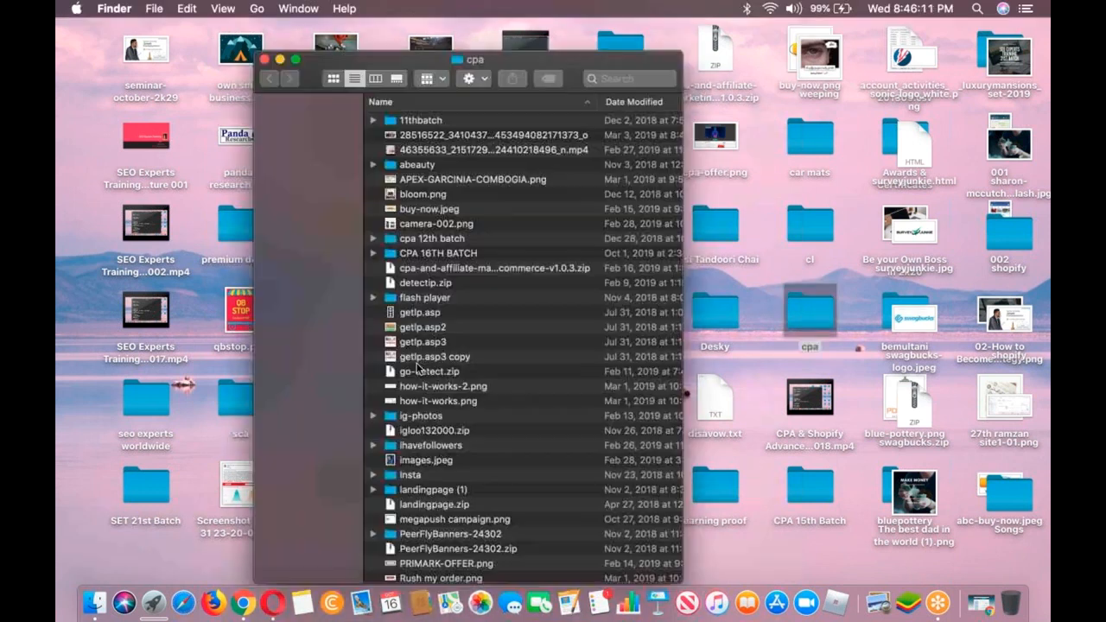
{"action": "scroll", "coordinate": [425, 441], "scroll_direction": "down", "scroll_amount": 3}
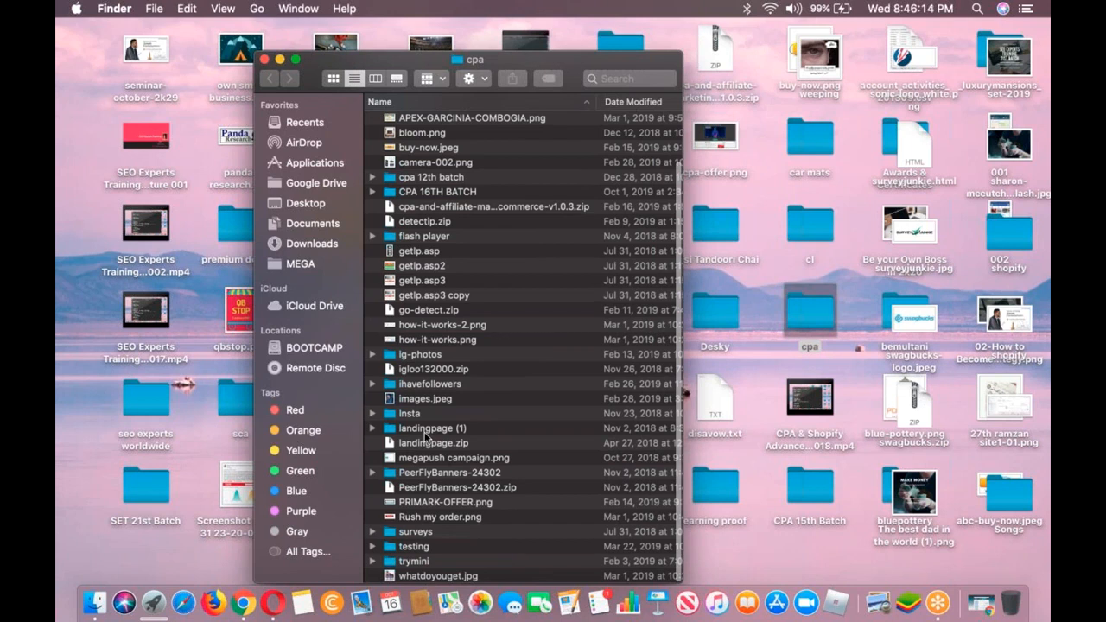
{"action": "left_click", "coordinate": [425, 434]}
{"action": "key", "text": "super+o"}
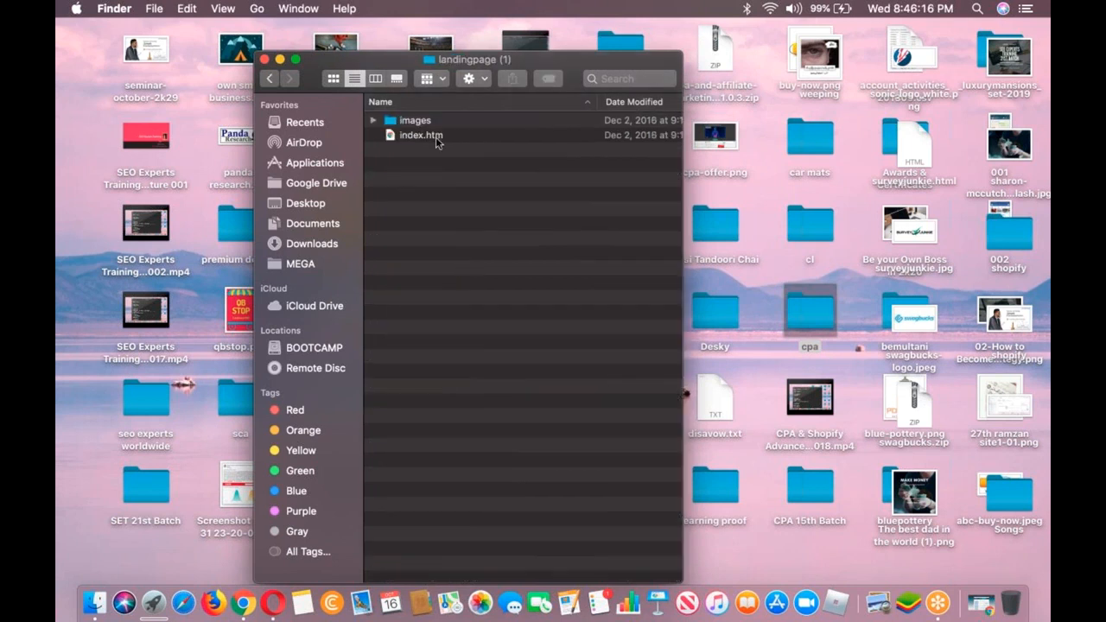
Step: Preview landingpage (1)/index.htm in Chrome, then return to the cPanel tab
{"action": "double_click", "coordinate": [436, 137]}
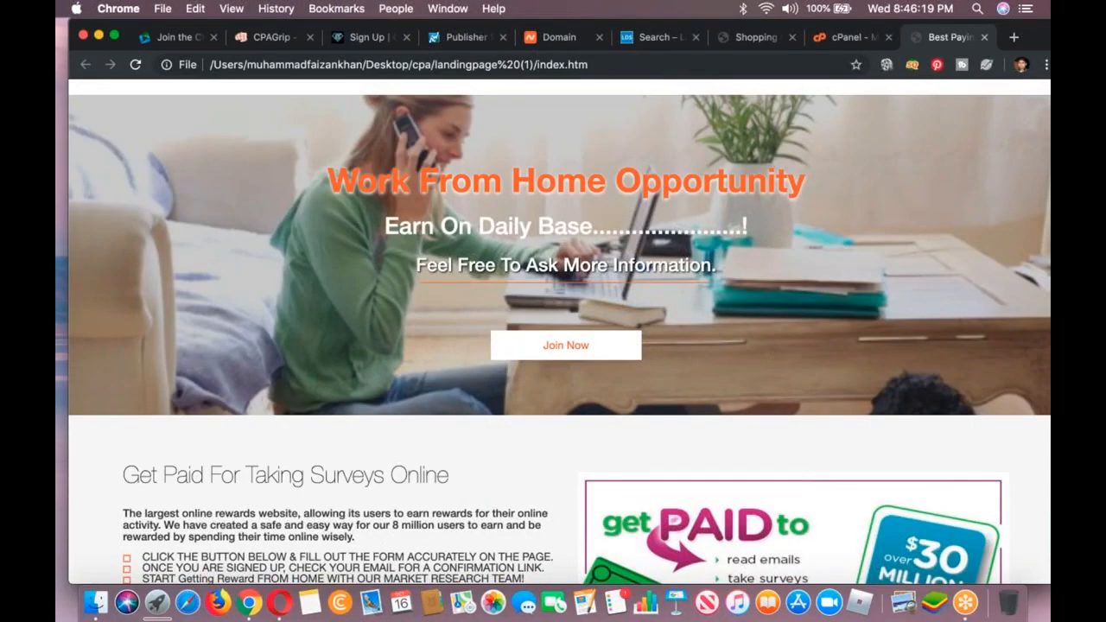
{"action": "scroll", "coordinate": [560, 332], "scroll_direction": "down", "scroll_amount": 15}
{"action": "scroll", "coordinate": [560, 332], "scroll_direction": "up", "scroll_amount": 15}
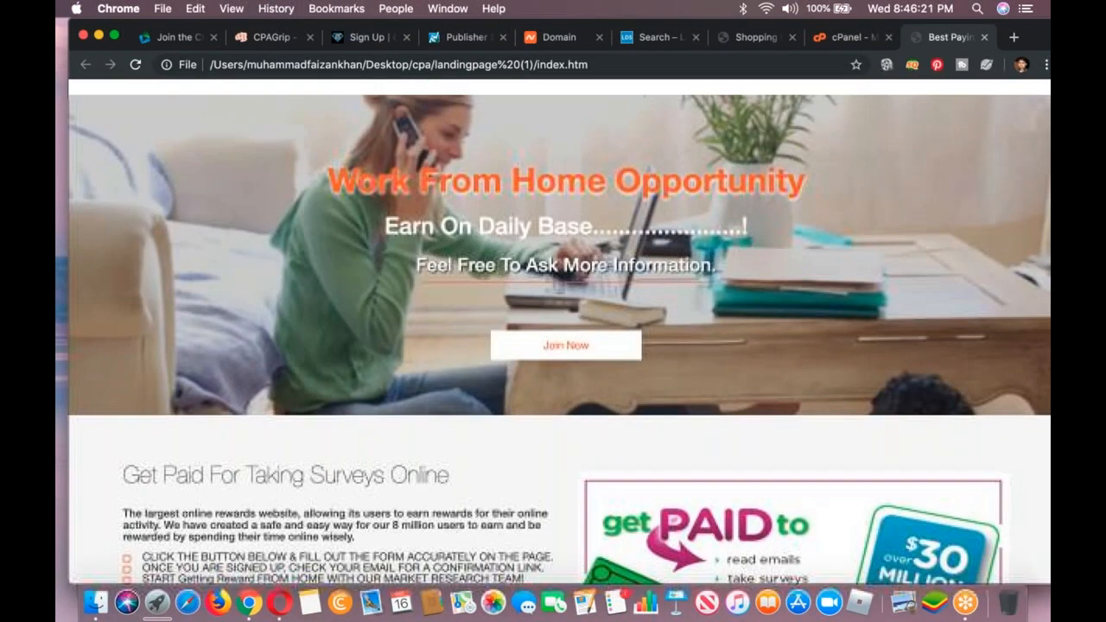
{"action": "left_click", "coordinate": [836, 39]}
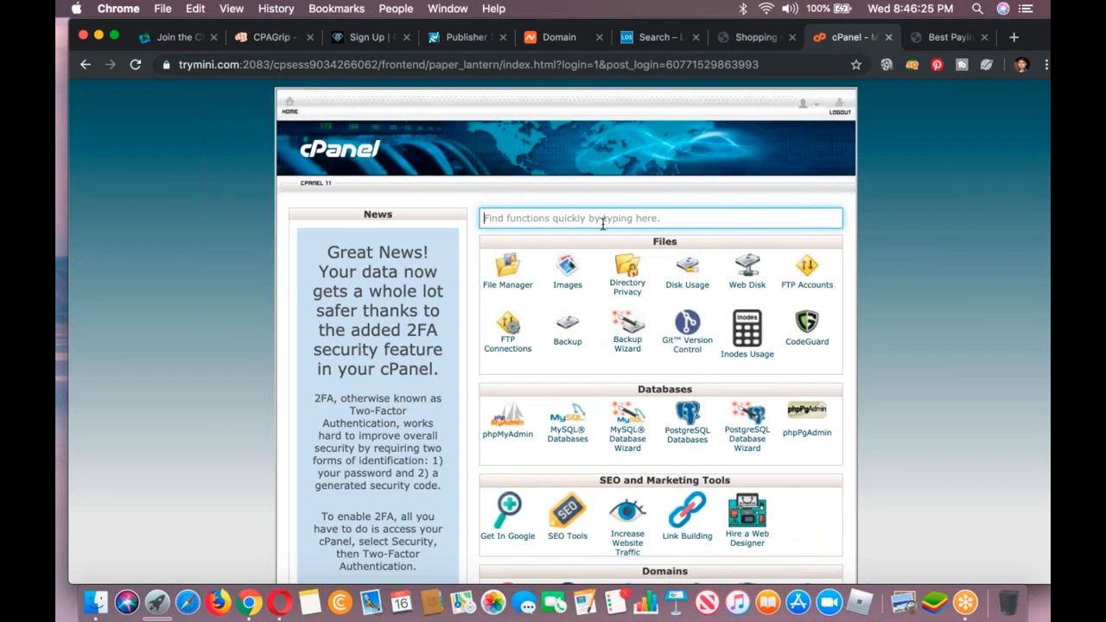
Step: Open cPanel File Manager at the public_html/buy-now folder
{"action": "left_click", "coordinate": [507, 272]}
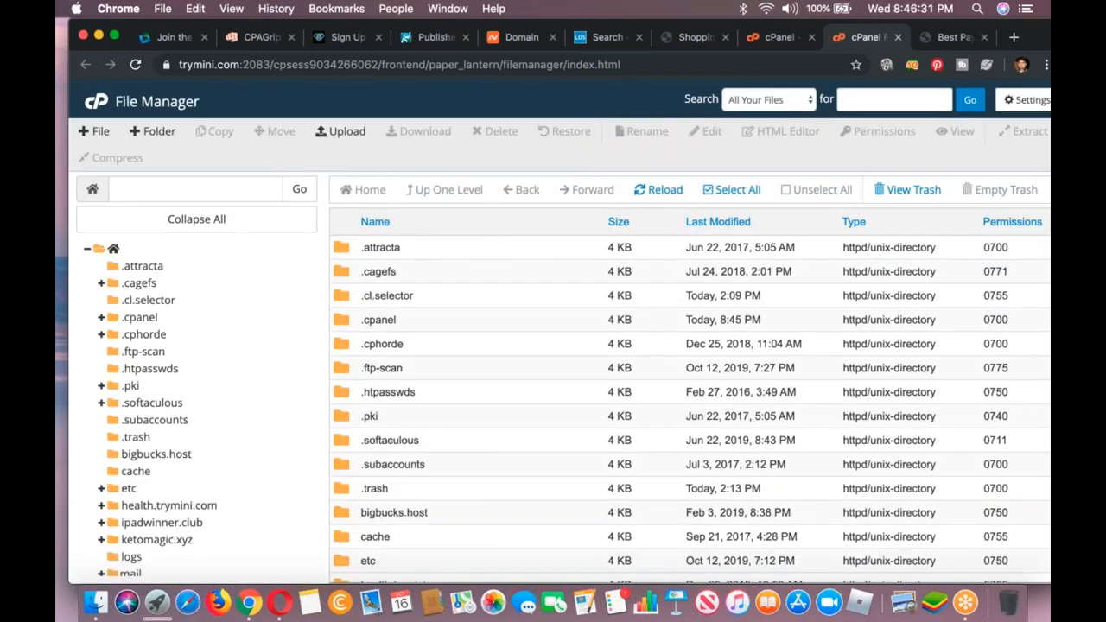
{"action": "scroll", "coordinate": [336, 444], "scroll_direction": "down", "scroll_amount": 10}
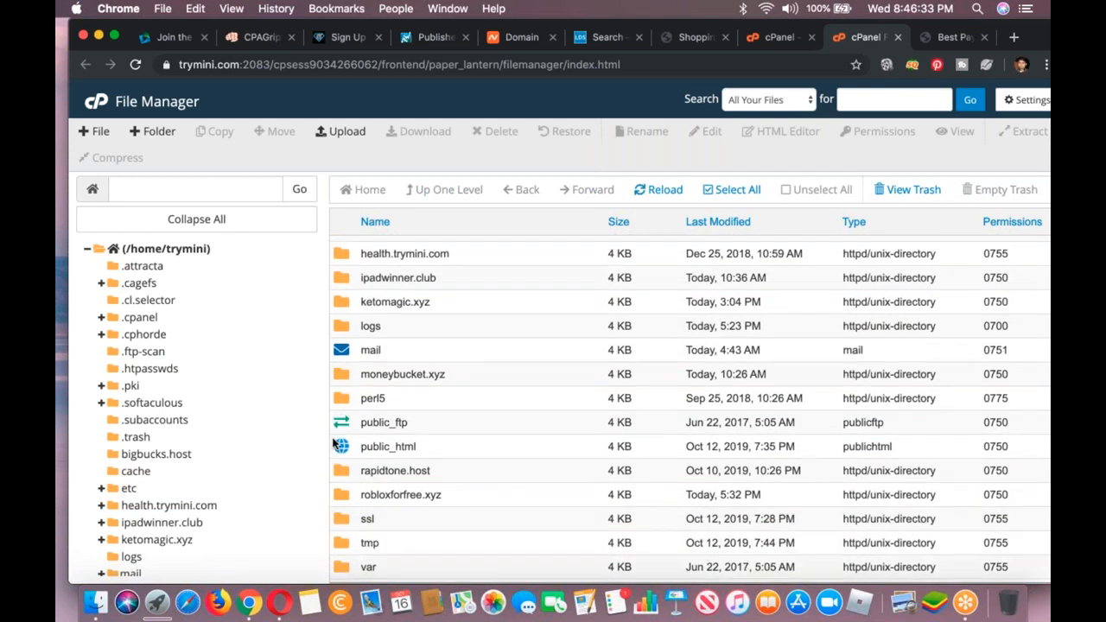
{"action": "double_click", "coordinate": [337, 446]}
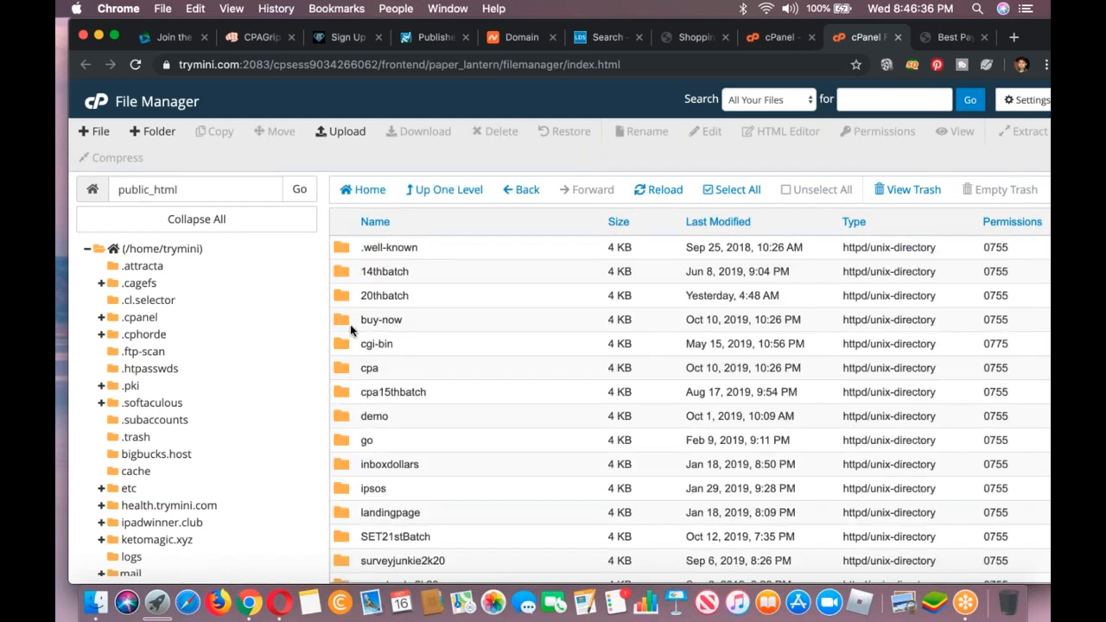
{"action": "double_click", "coordinate": [350, 324]}
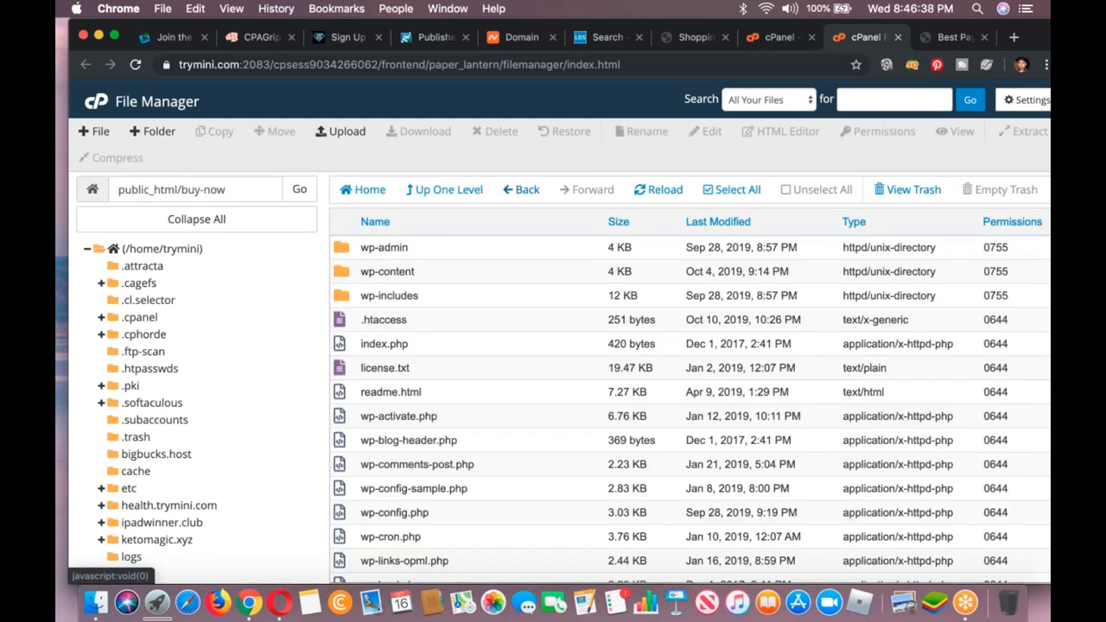
Step: Upload landingpage.zip from the Desktop cpa folder, then close the upload page
{"action": "left_click", "coordinate": [344, 131]}
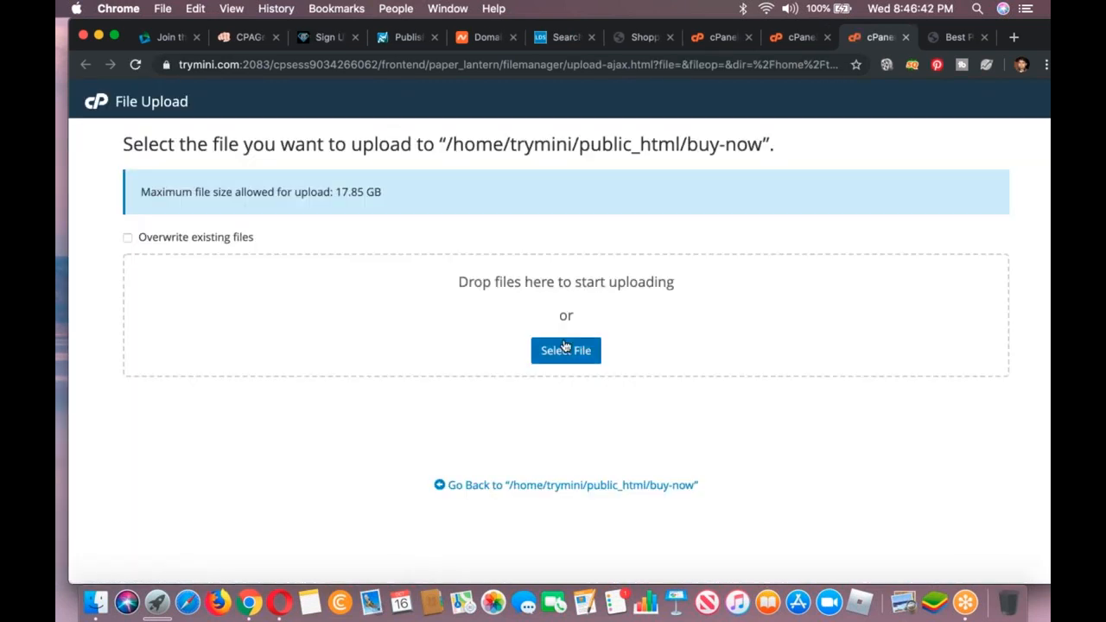
{"action": "left_click", "coordinate": [565, 347]}
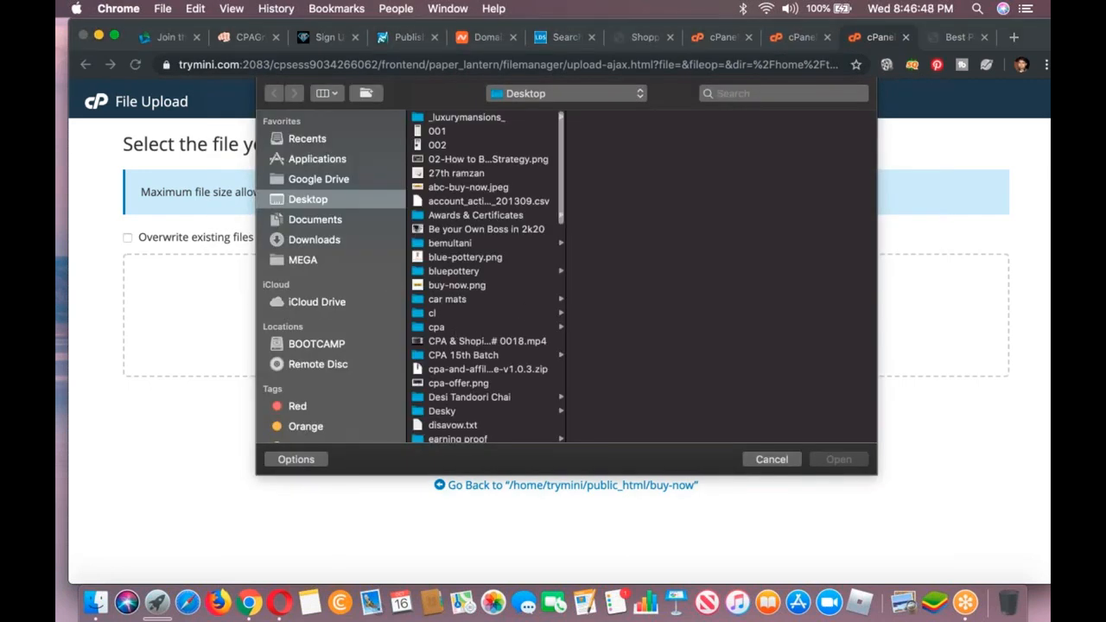
{"action": "left_click", "coordinate": [453, 329]}
{"action": "scroll", "coordinate": [653, 406], "scroll_direction": "down", "scroll_amount": 5}
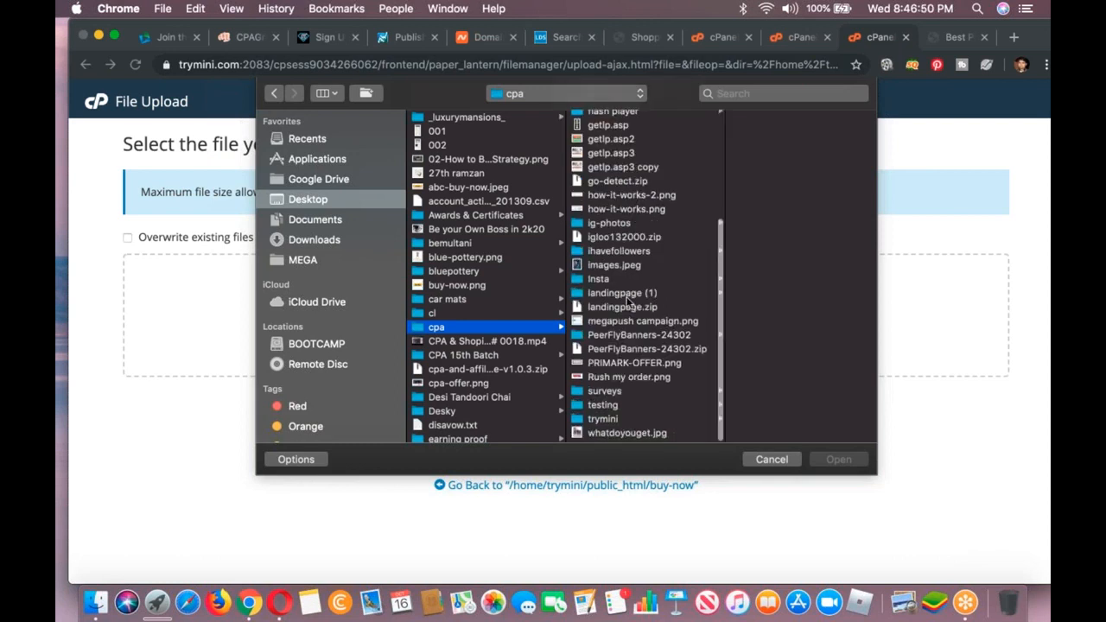
{"action": "left_click", "coordinate": [628, 324]}
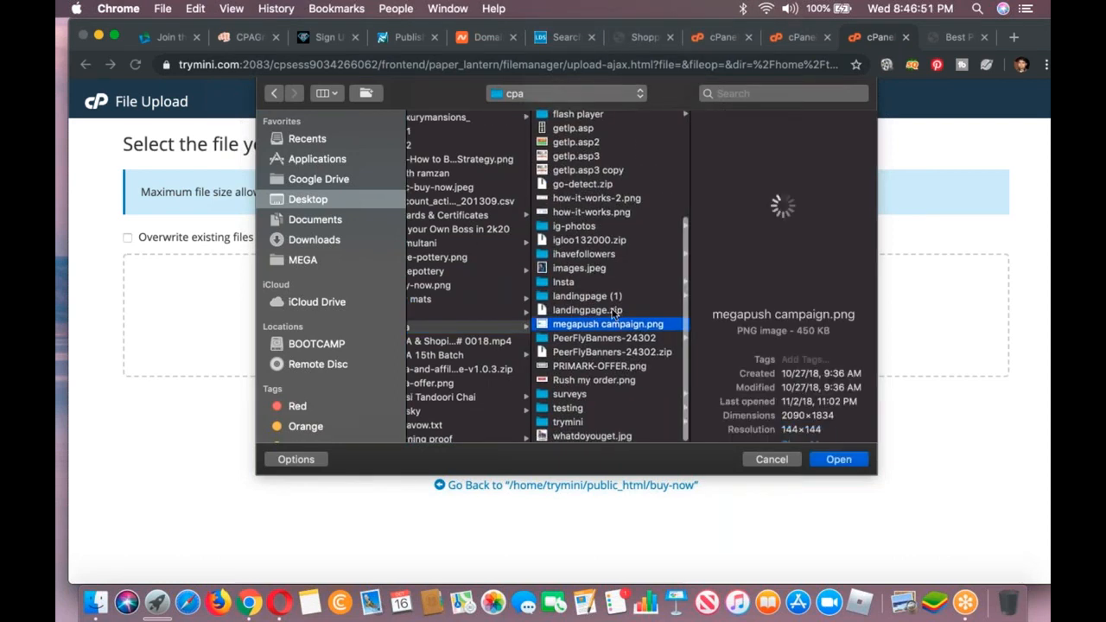
{"action": "left_click", "coordinate": [596, 309]}
{"action": "left_click", "coordinate": [832, 460]}
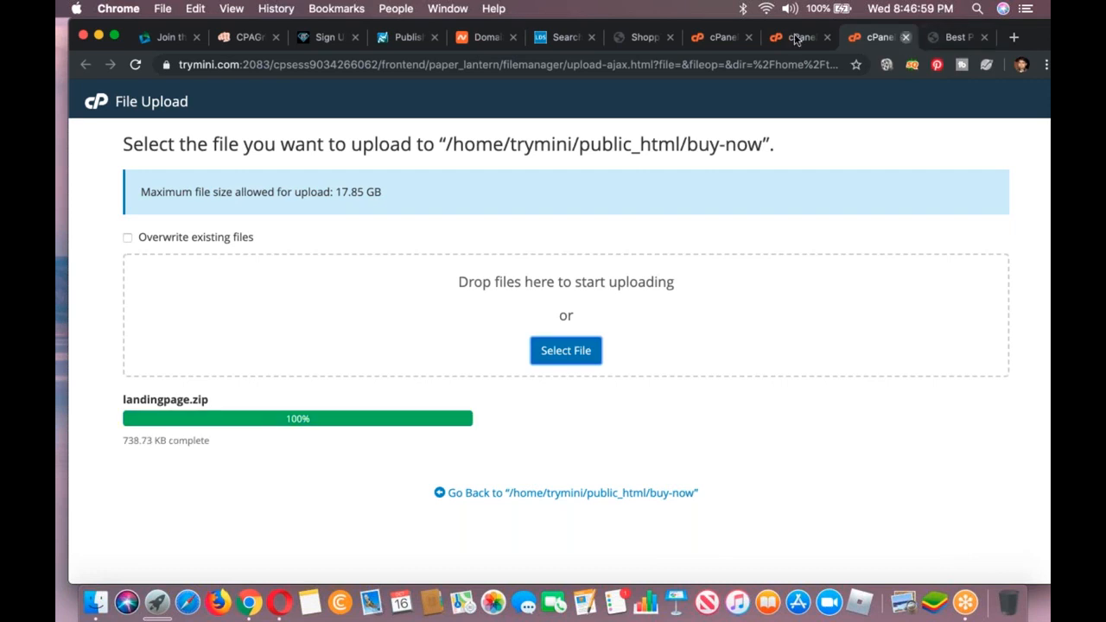
{"action": "key", "text": "super+w"}
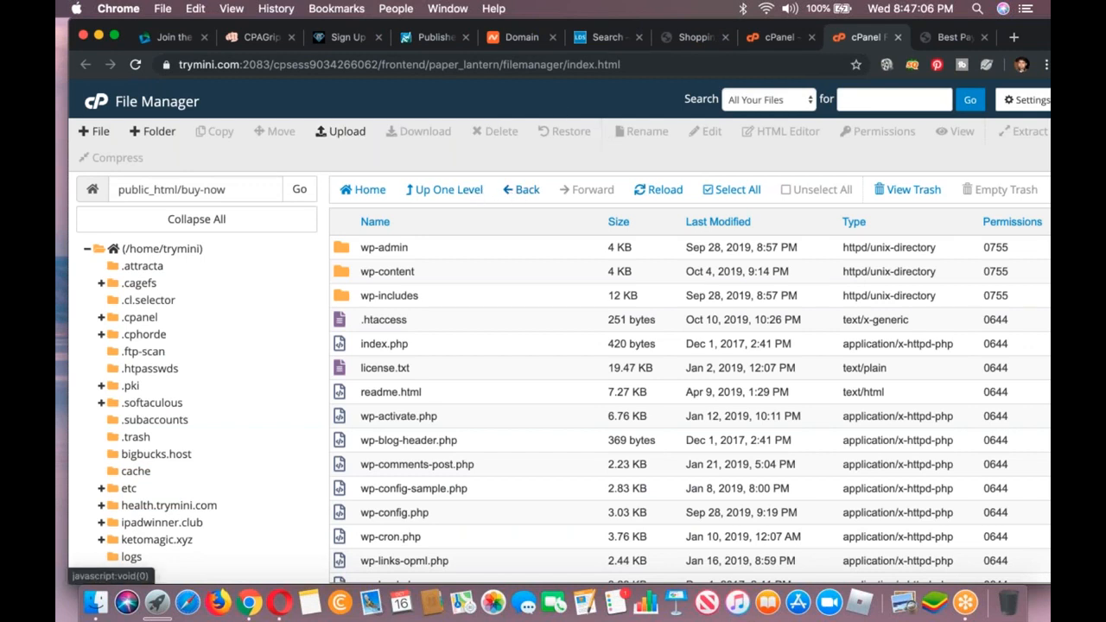
Step: Extract landingpage.zip to the path /public_html/lp
{"action": "left_click", "coordinate": [659, 190]}
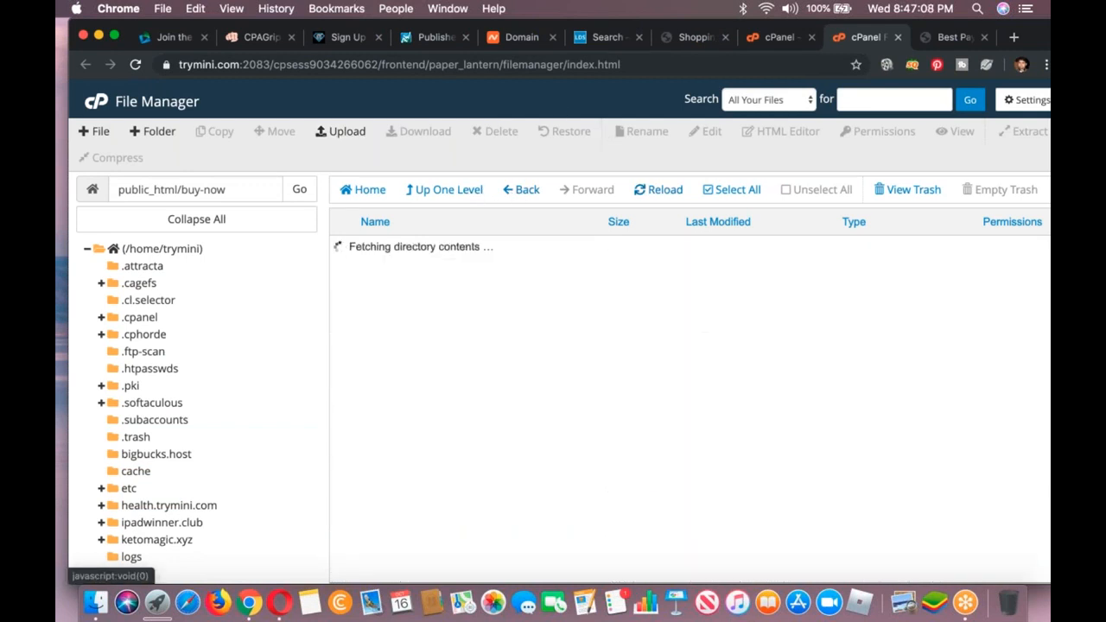
{"action": "right_click", "coordinate": [439, 364]}
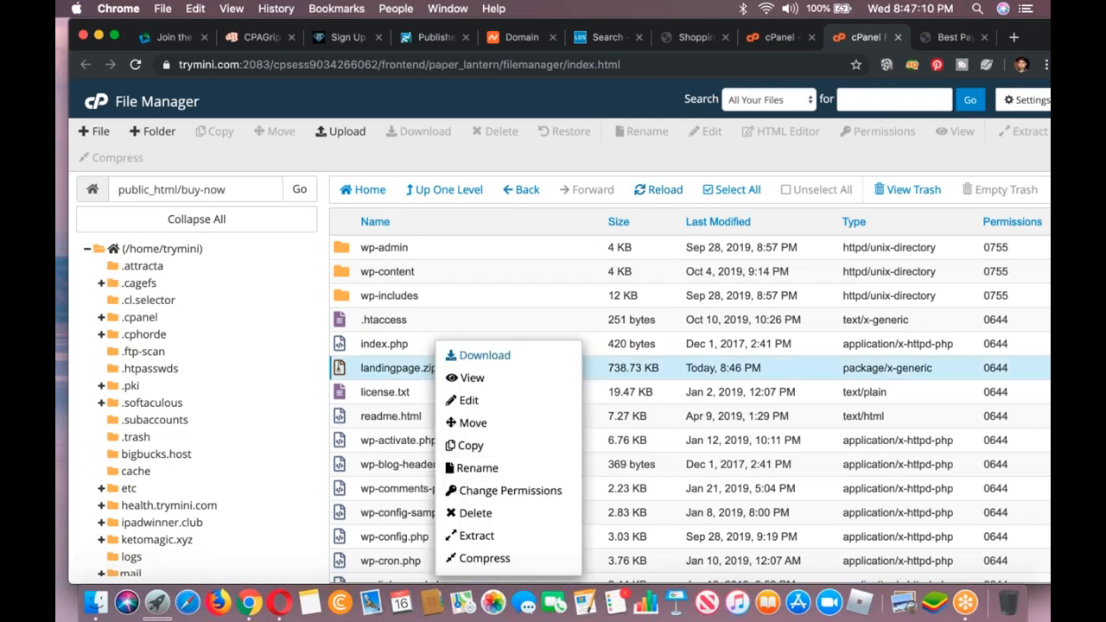
{"action": "left_click", "coordinate": [512, 538]}
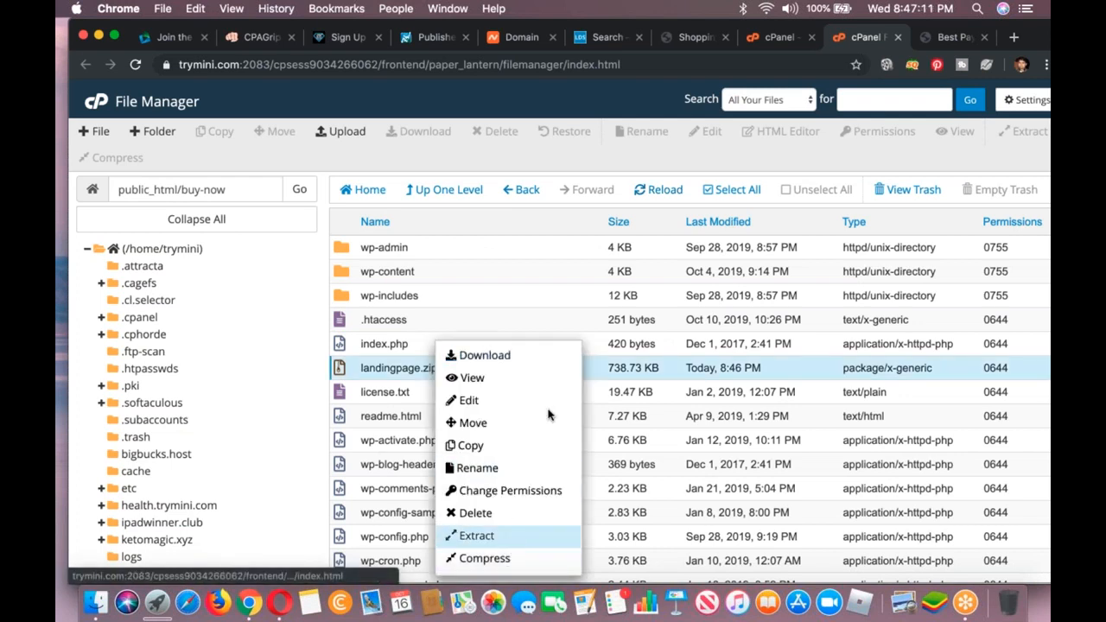
{"action": "key", "text": "BackSpace"}
{"action": "key", "text": "BackSpace"}
{"action": "key", "text": "BackSpace"}
{"action": "key", "text": "BackSpace"}
{"action": "key", "text": "BackSpace"}
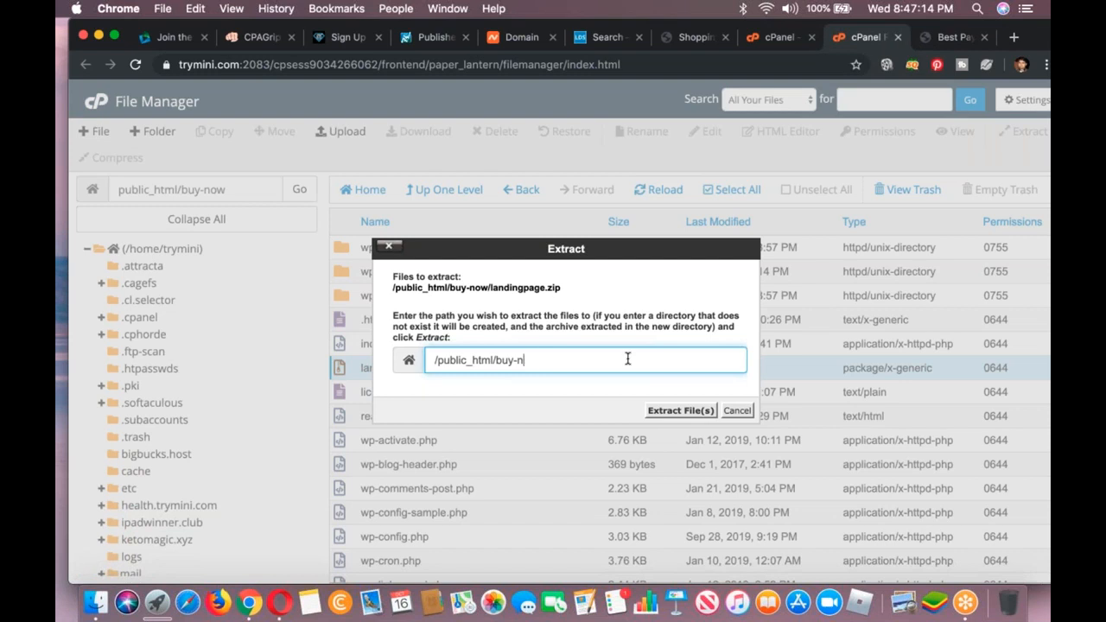
{"action": "key", "text": "BackSpace"}
{"action": "key", "text": "BackSpace"}
{"action": "type", "text": "lp"}
{"action": "left_click", "coordinate": [683, 410]}
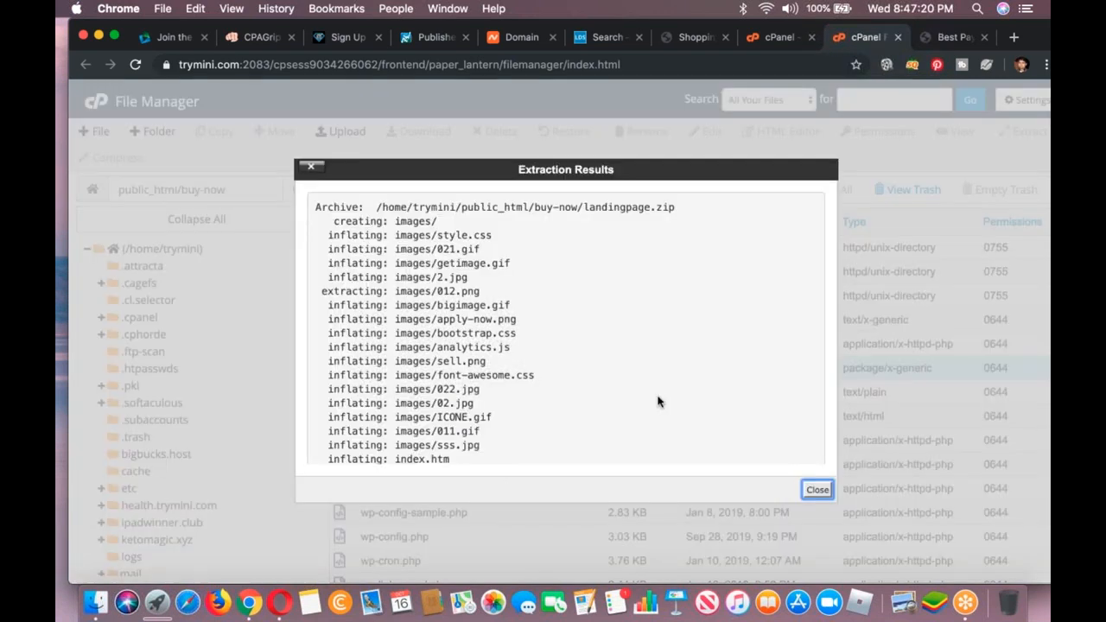
{"action": "left_click", "coordinate": [817, 490]}
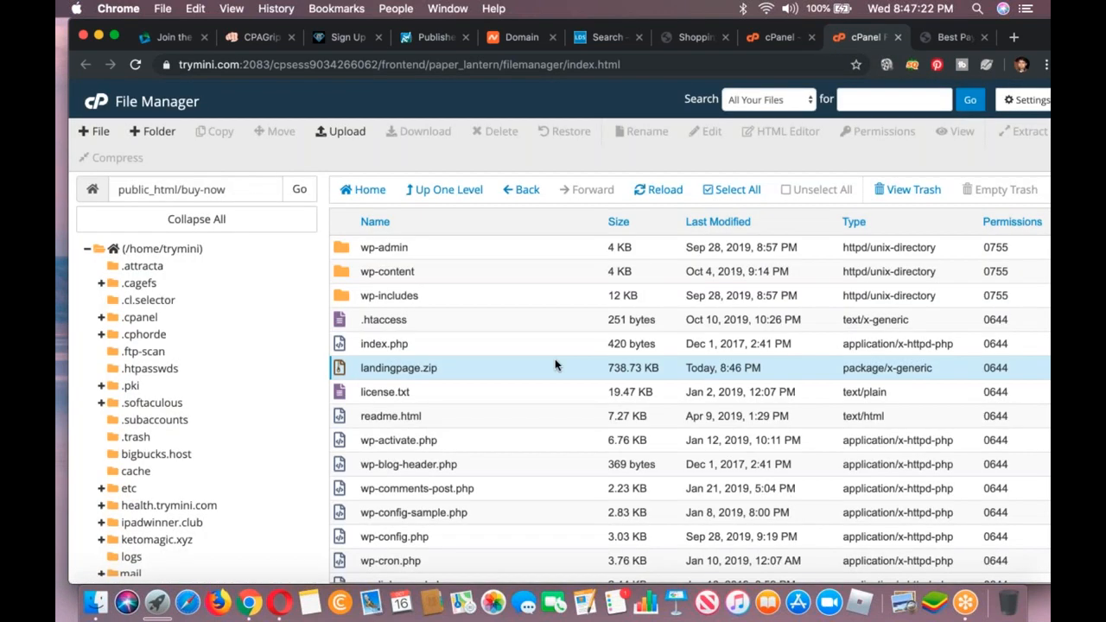
Step: Go up to public_html, refresh the listing, and open the new lp folder
{"action": "left_click", "coordinate": [465, 184]}
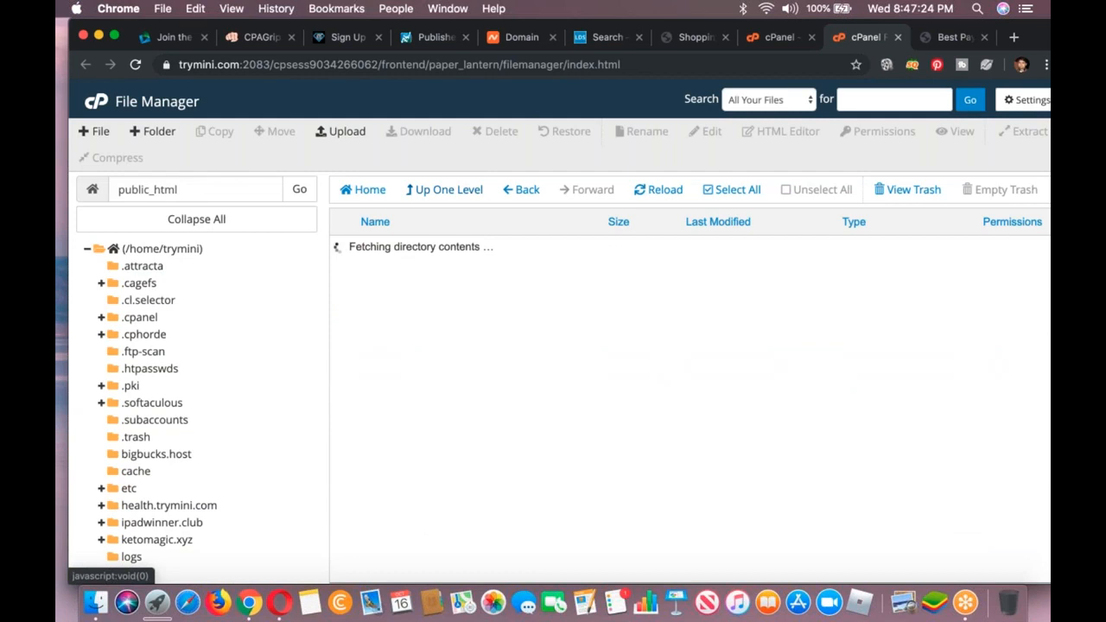
{"action": "left_click", "coordinate": [673, 189]}
{"action": "scroll", "coordinate": [344, 427], "scroll_direction": "down", "scroll_amount": 3}
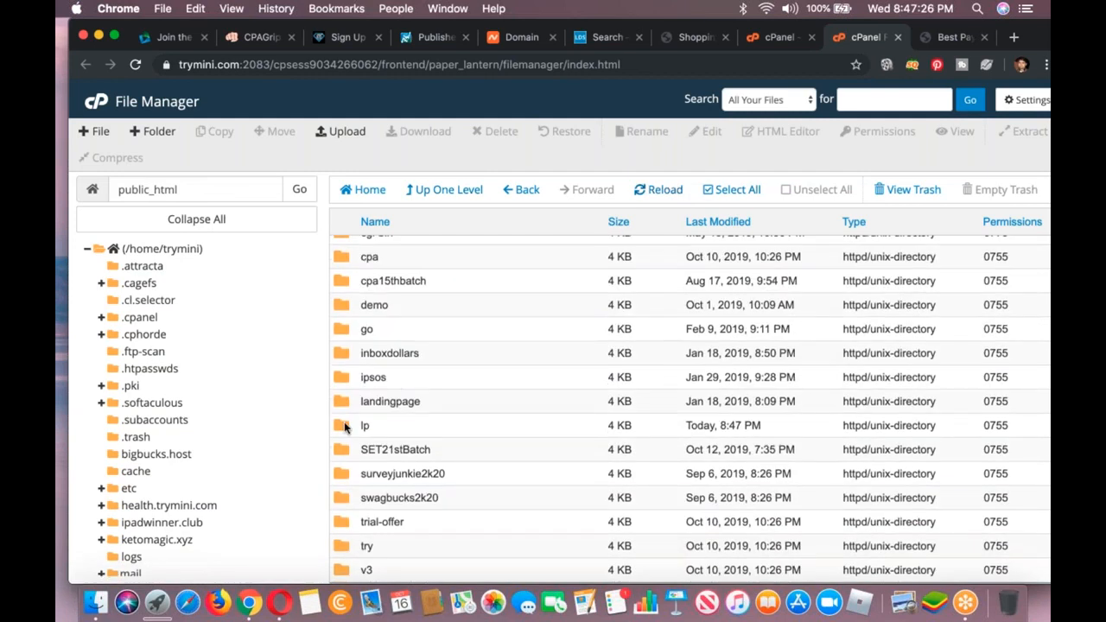
{"action": "double_click", "coordinate": [344, 425]}
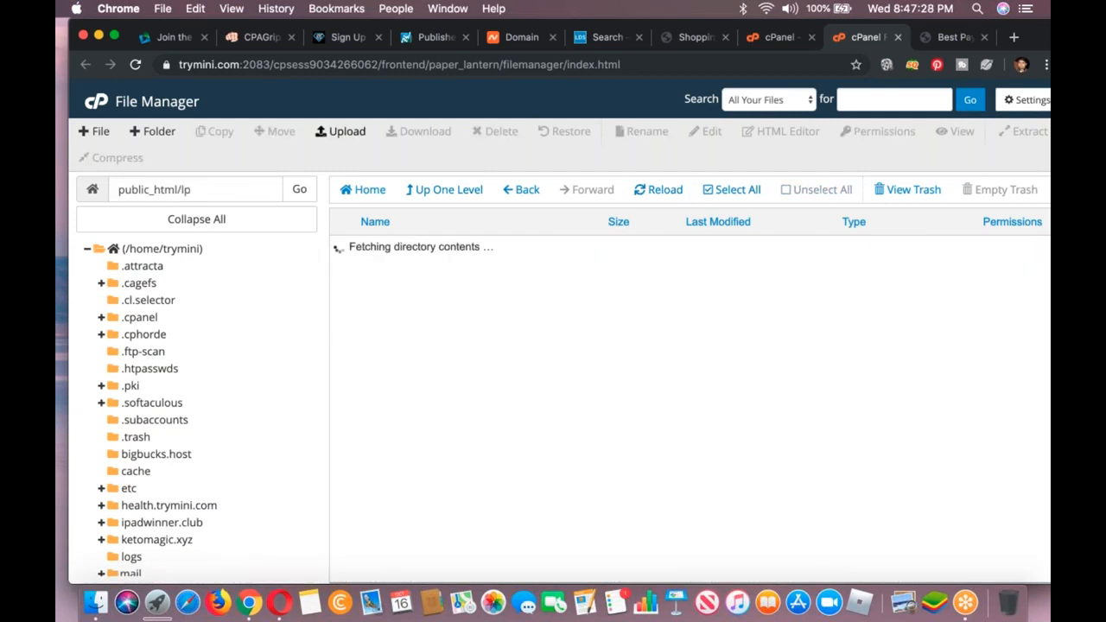
Step: Load trymini.com/lp in a new tab, open index.htm, and select its URL
{"action": "left_click", "coordinate": [1015, 38]}
{"action": "type", "text": "trymin"}
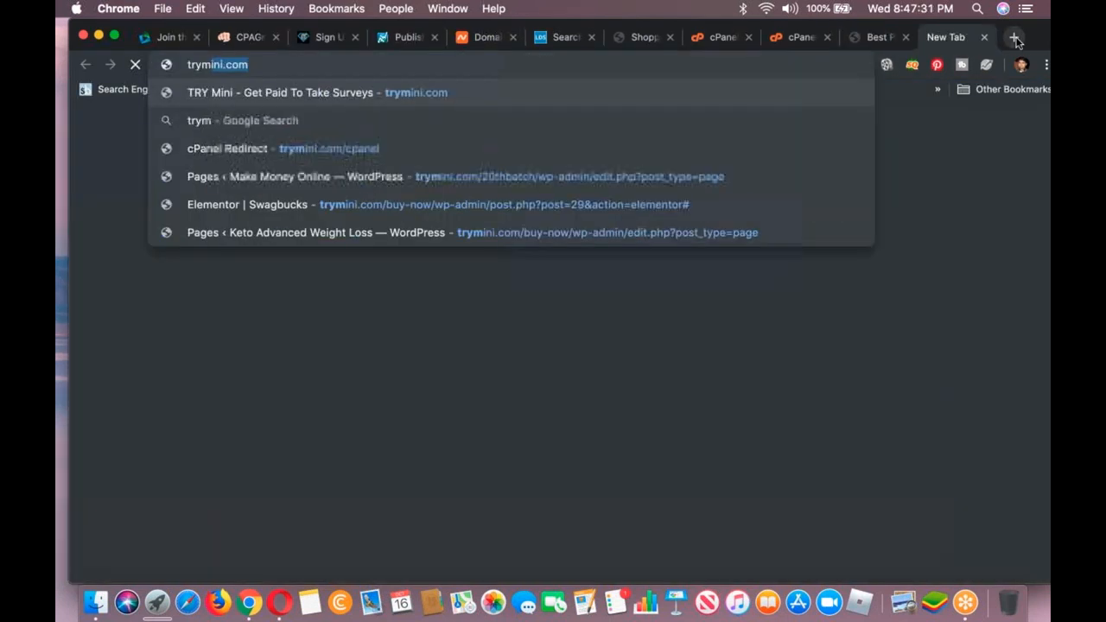
{"action": "type", "text": "i.com/"}
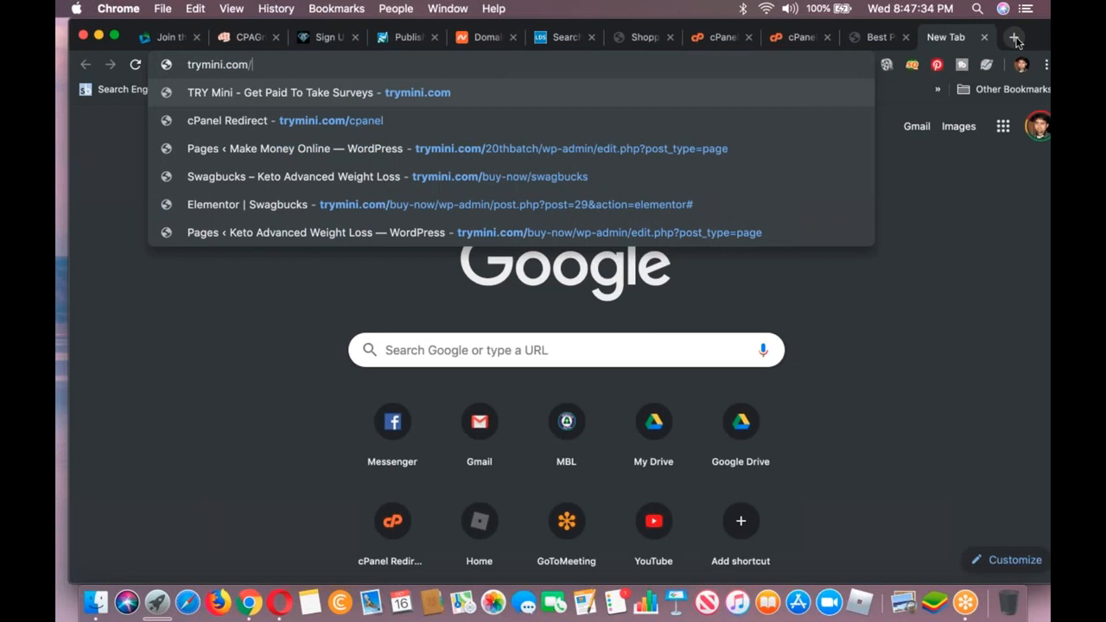
{"action": "type", "text": "lp"}
{"action": "key", "text": "Return"}
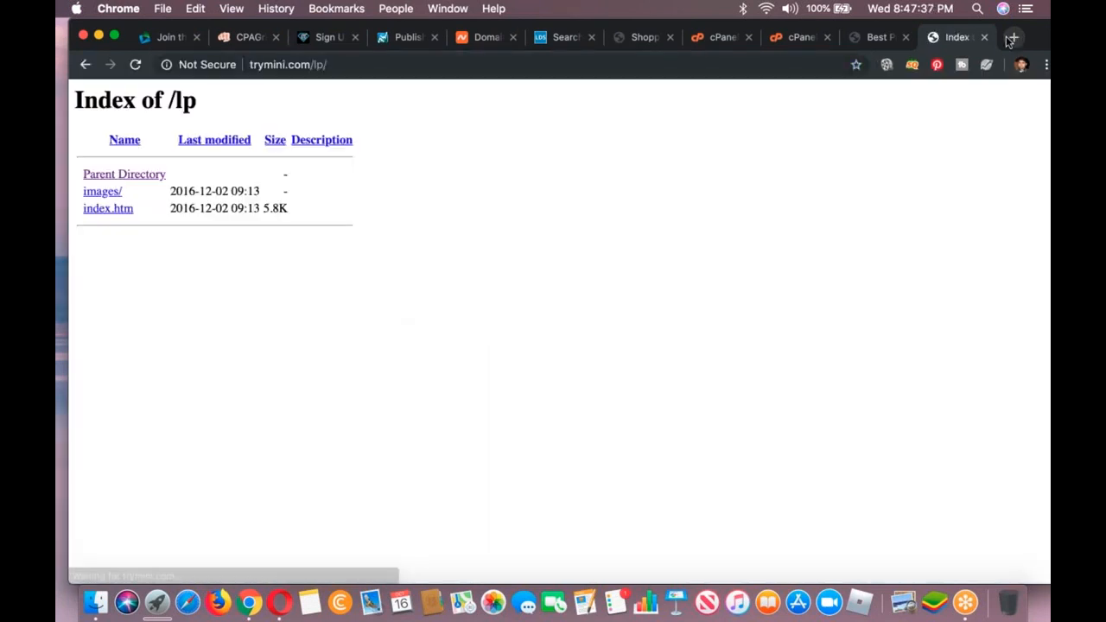
{"action": "left_click", "coordinate": [123, 211]}
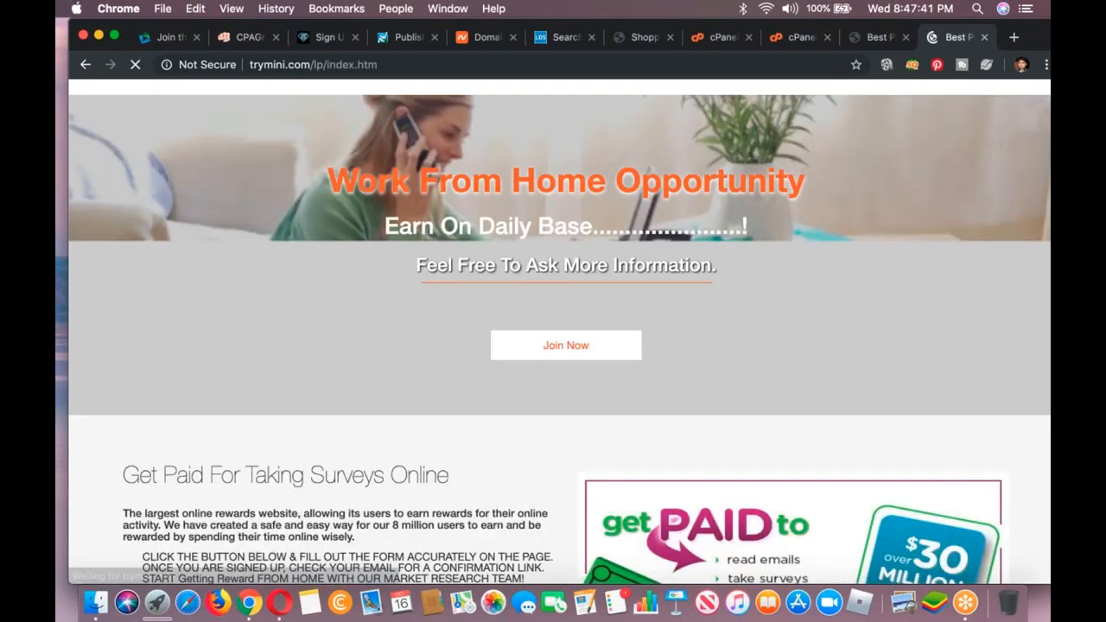
{"action": "key", "text": "super+l"}
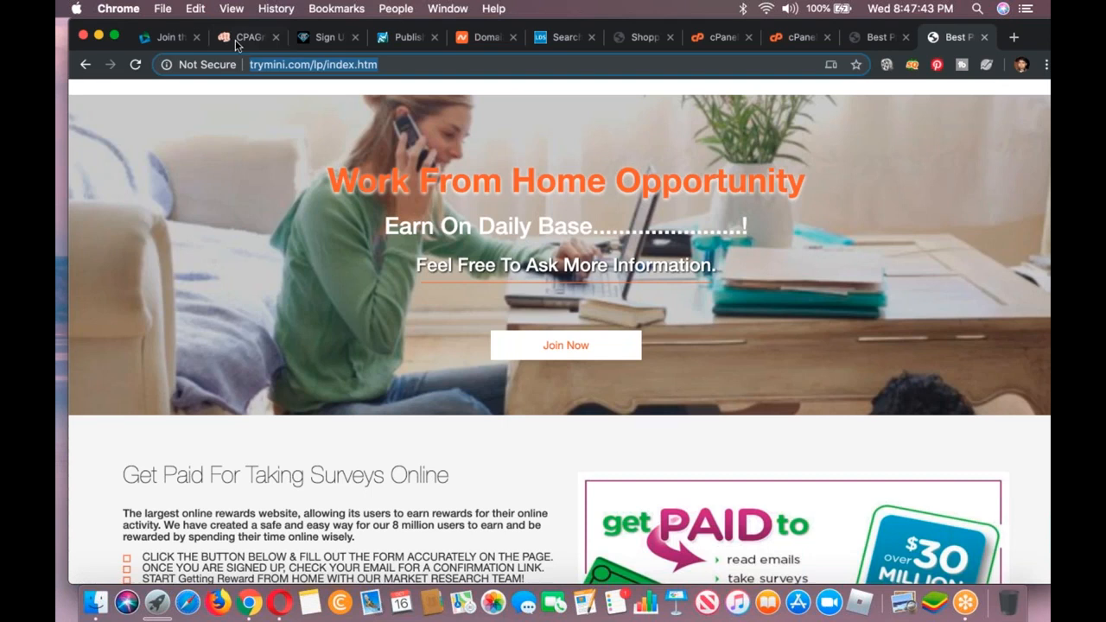
Step: Return to the AdWorkMedia publisher application and tick the I'm not a robot check
{"action": "left_click", "coordinate": [236, 39]}
{"action": "left_click", "coordinate": [150, 39]}
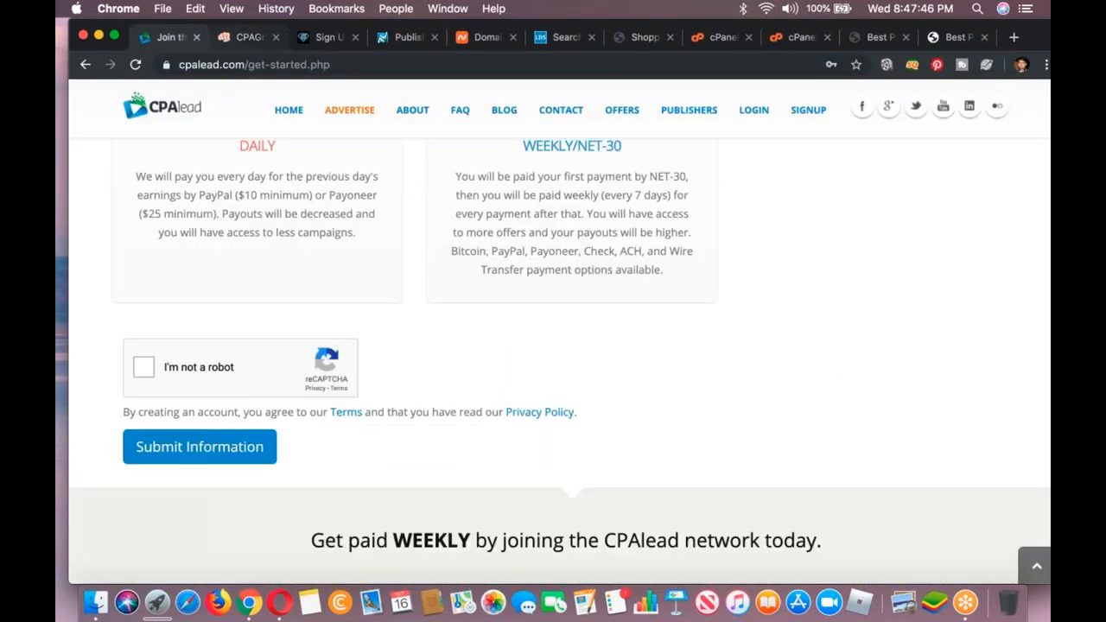
{"action": "scroll", "coordinate": [560, 346], "scroll_direction": "up", "scroll_amount": 10}
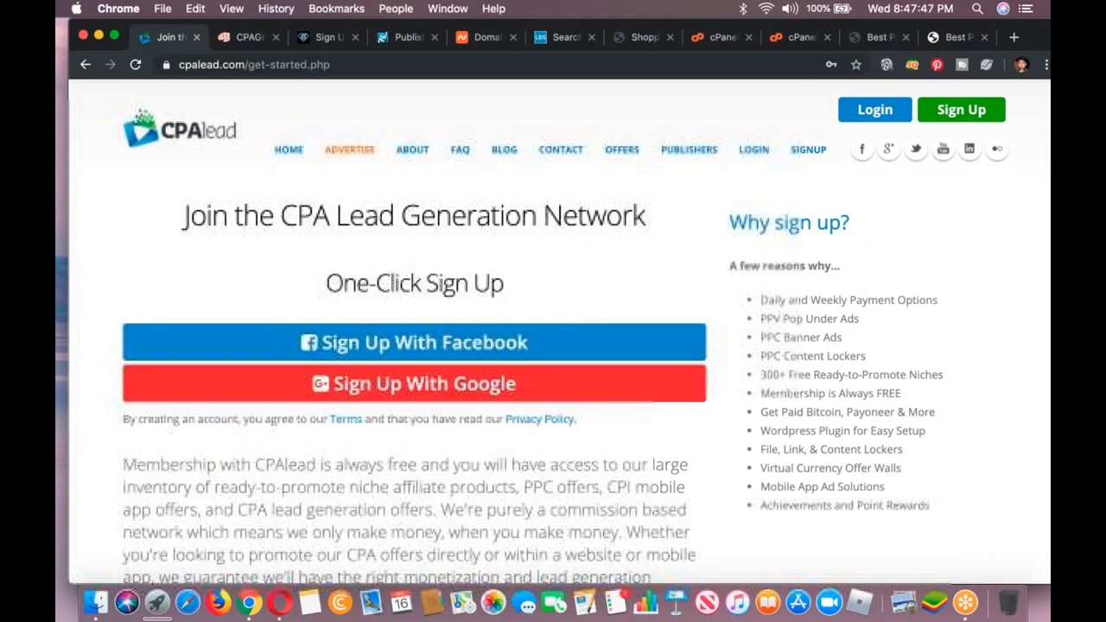
{"action": "left_click", "coordinate": [247, 37]}
{"action": "left_click", "coordinate": [329, 37]}
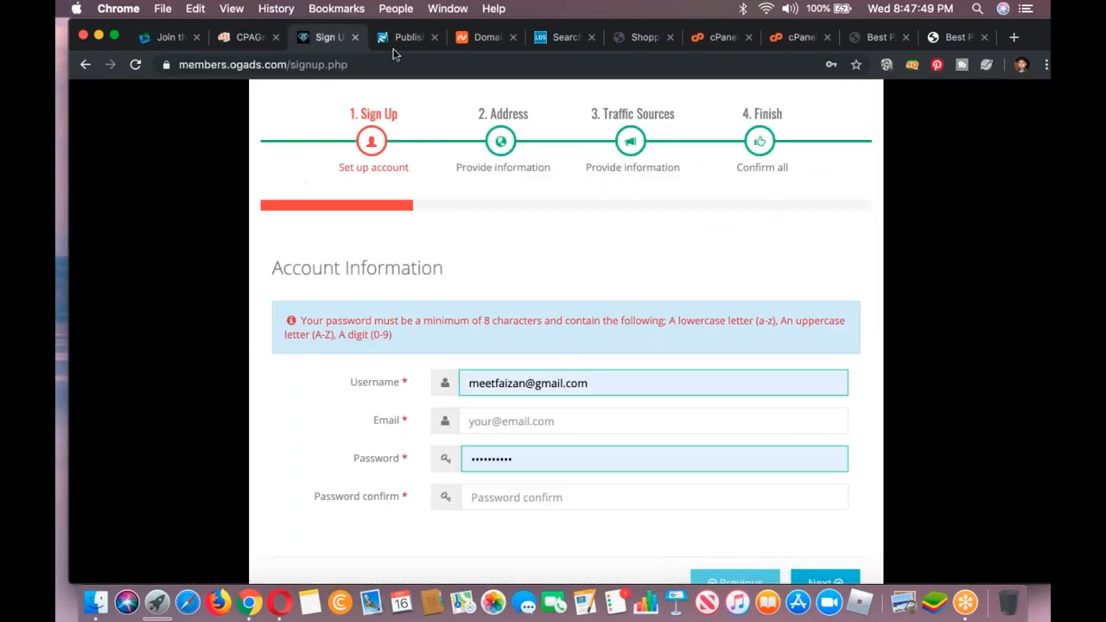
{"action": "left_click", "coordinate": [405, 37]}
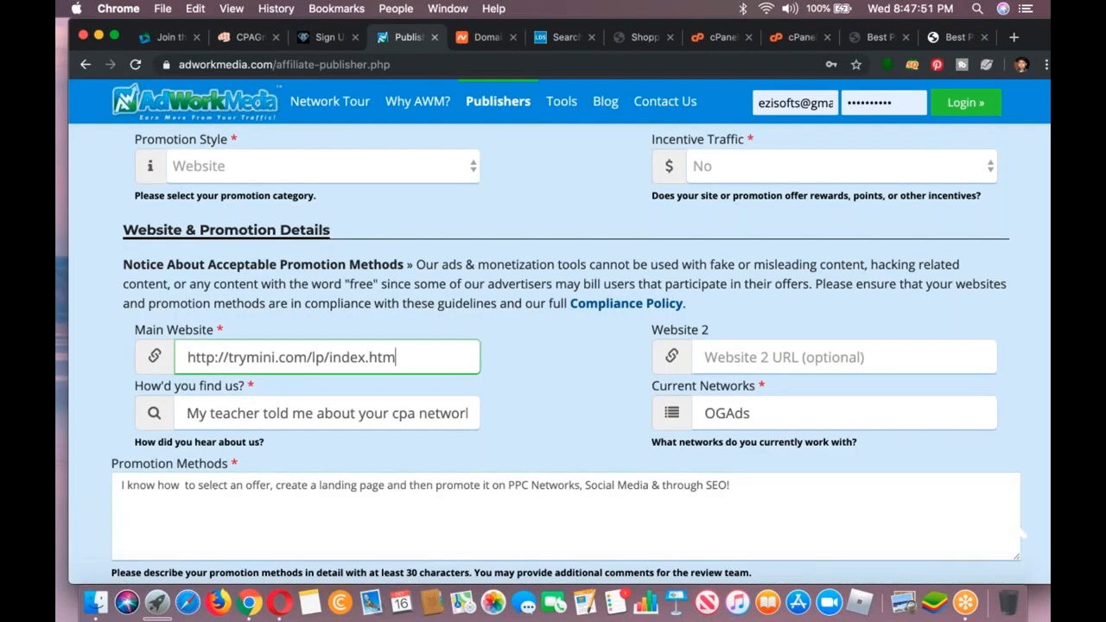
{"action": "scroll", "coordinate": [198, 423], "scroll_direction": "down", "scroll_amount": 5}
{"action": "left_click", "coordinate": [198, 423]}
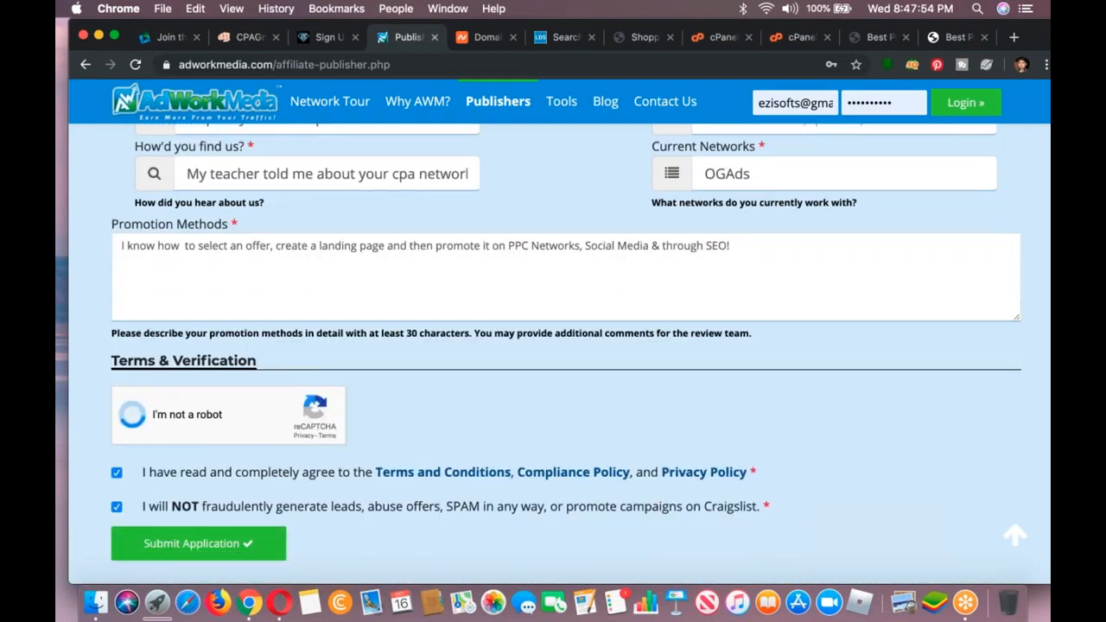